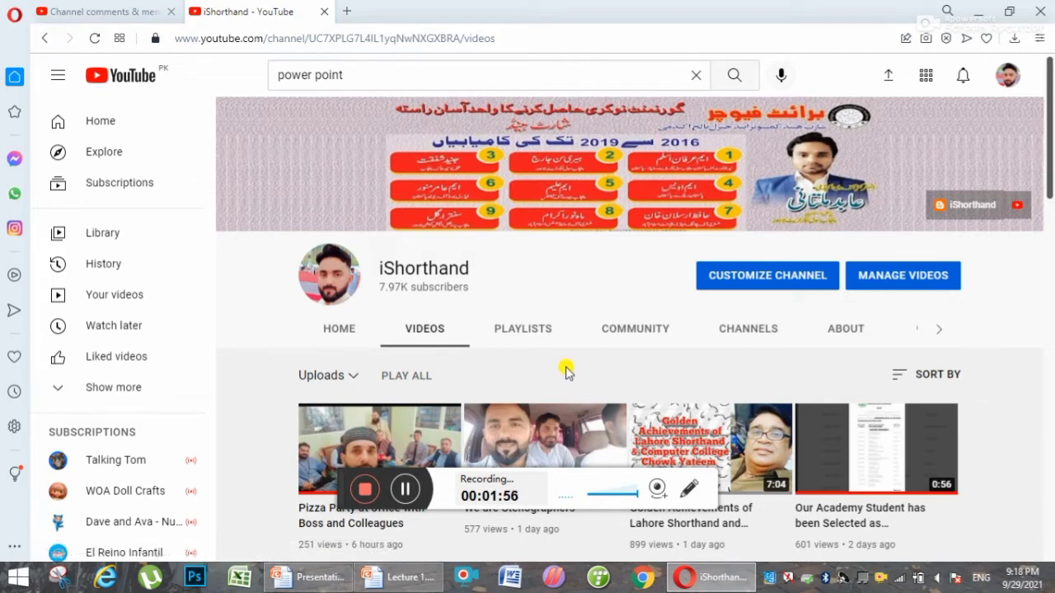
# Step: Switch from the browser to the Lecture 1 presentation in PowerPoint
pyautogui.click(400, 582)
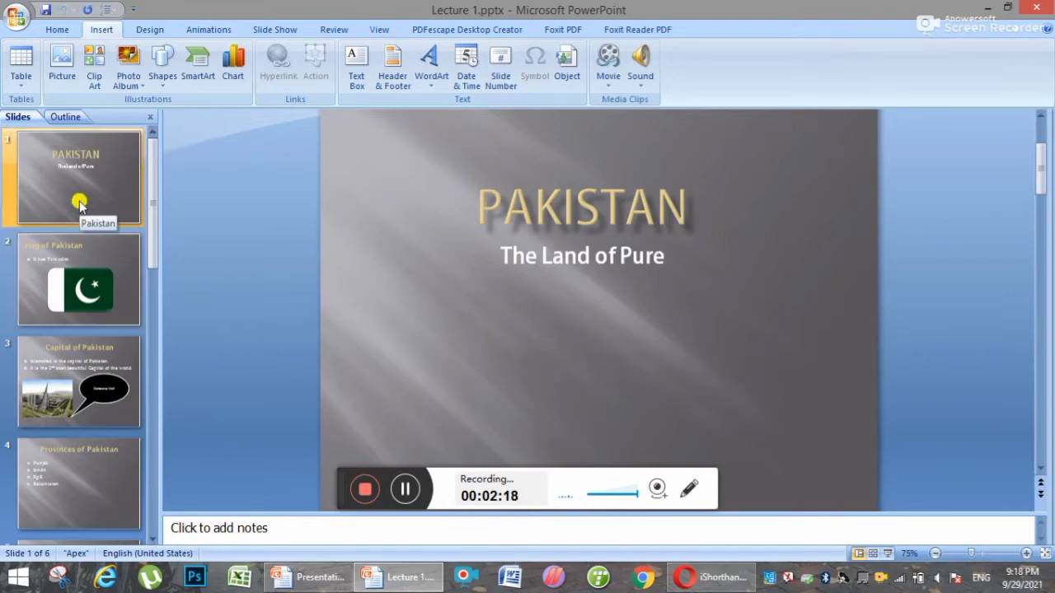
# Step: Preview the deck as a slide show from the first slide, then exit
pyautogui.press('F5')
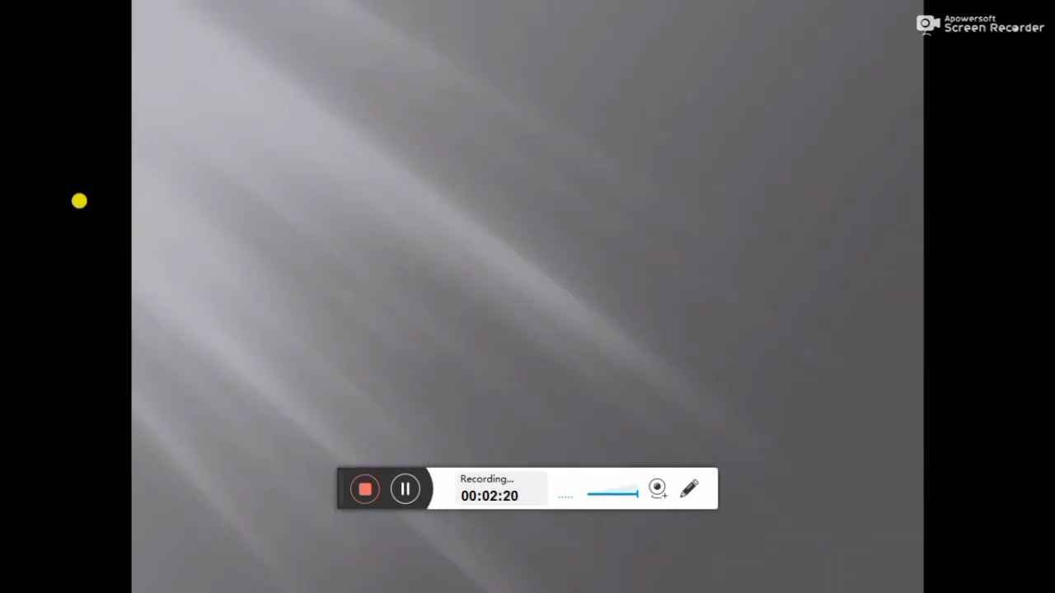
pyautogui.click(79, 201)
pyautogui.press('Escape')
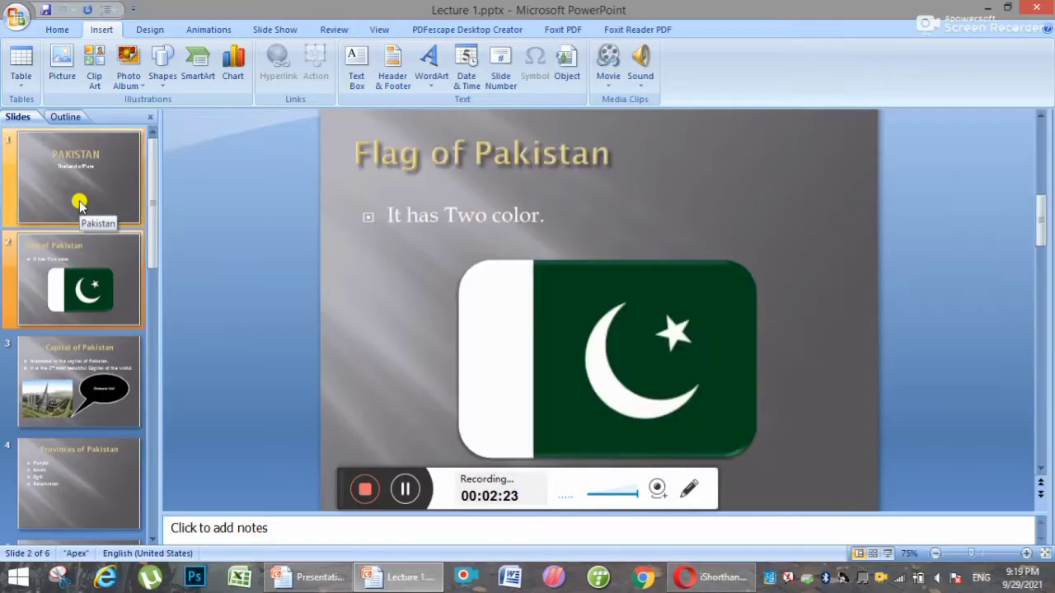
# Step: Run the show from the Provinces of Pakistan slide with Shift+F5, then exit
pyautogui.click(285, 33)
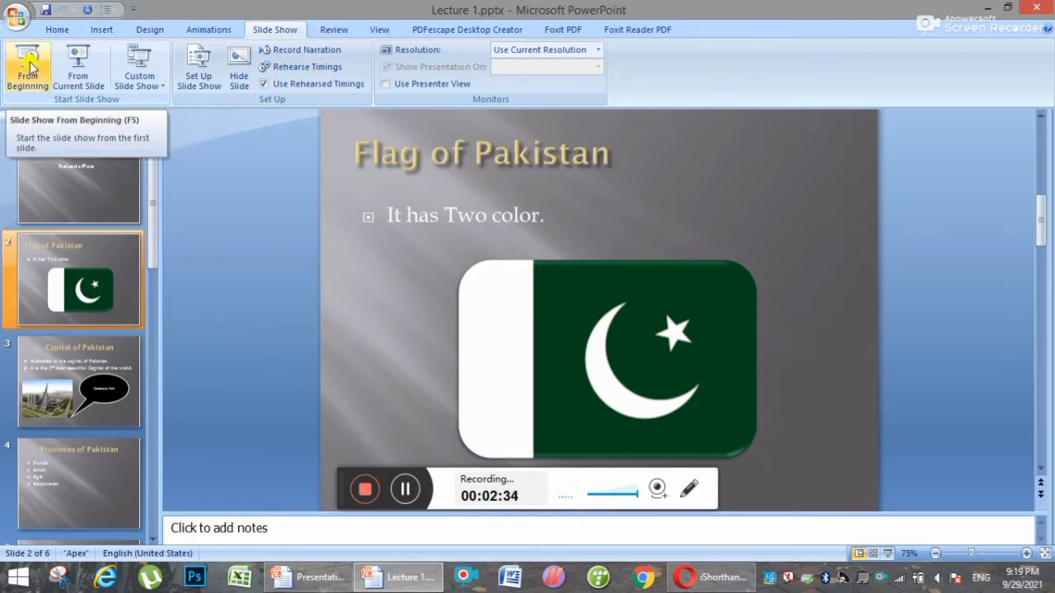
pyautogui.scroll(-3, 82, 347)
pyautogui.click(79, 338)
pyautogui.click(70, 285)
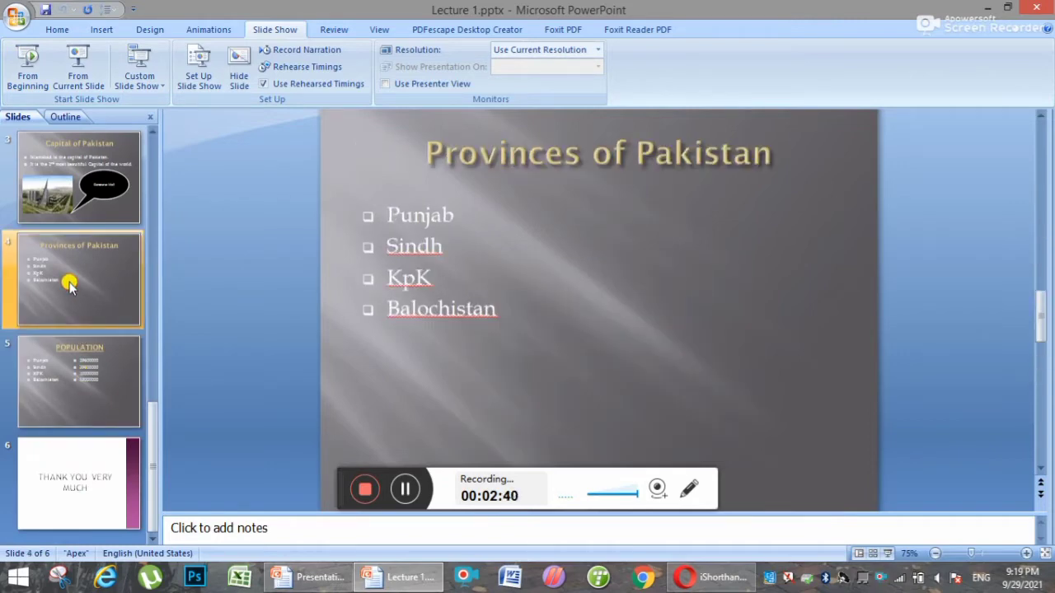
pyautogui.hotkey('shift', 'F5')
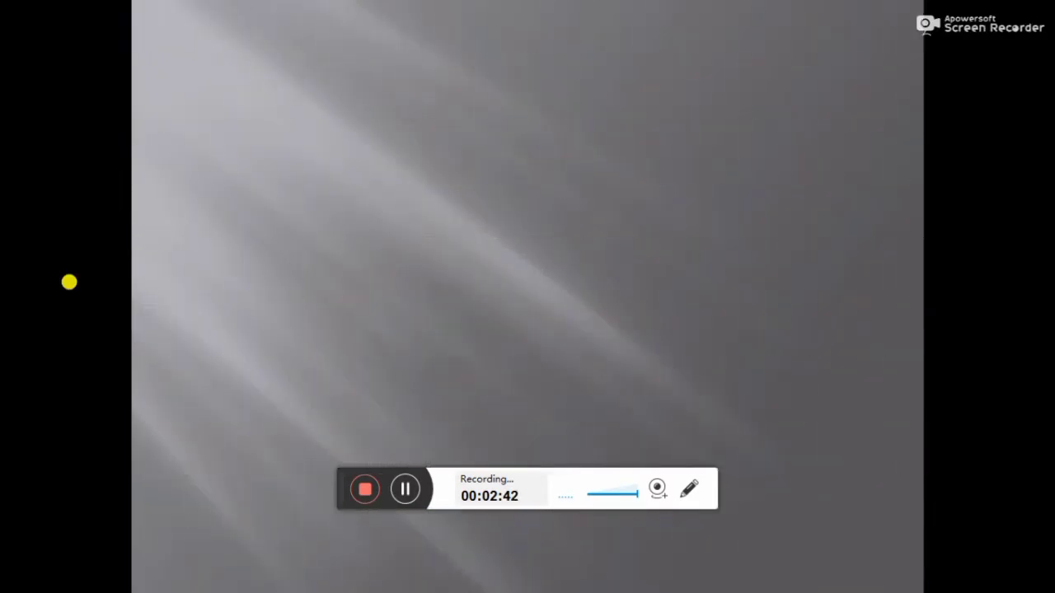
pyautogui.press('Escape')
# Step: Browse the Provinces and Flag slides, ending on the Capital of Pakistan slide
pyautogui.click(72, 358)
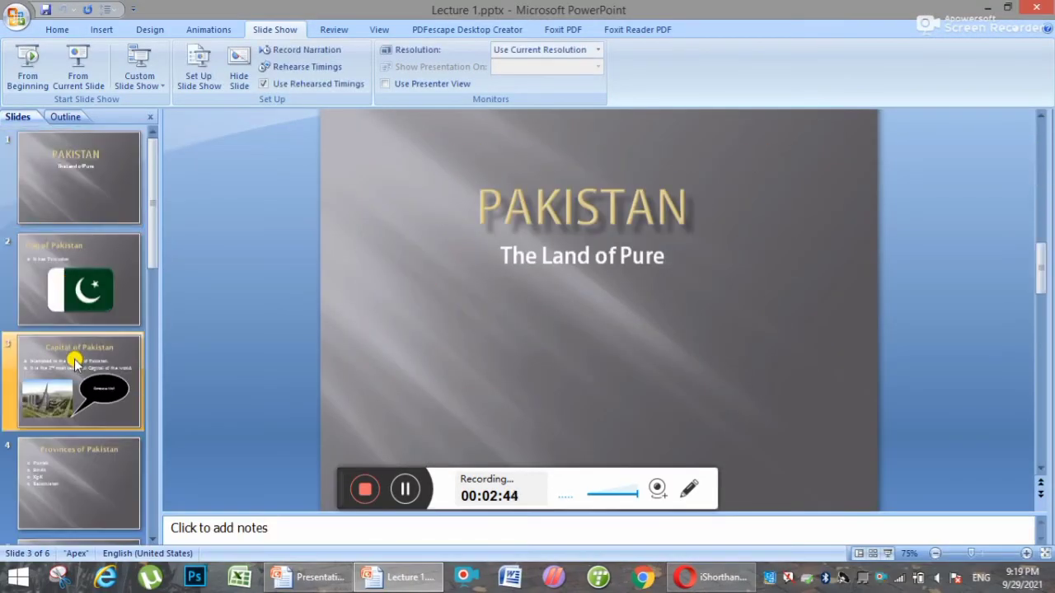
pyautogui.click(73, 469)
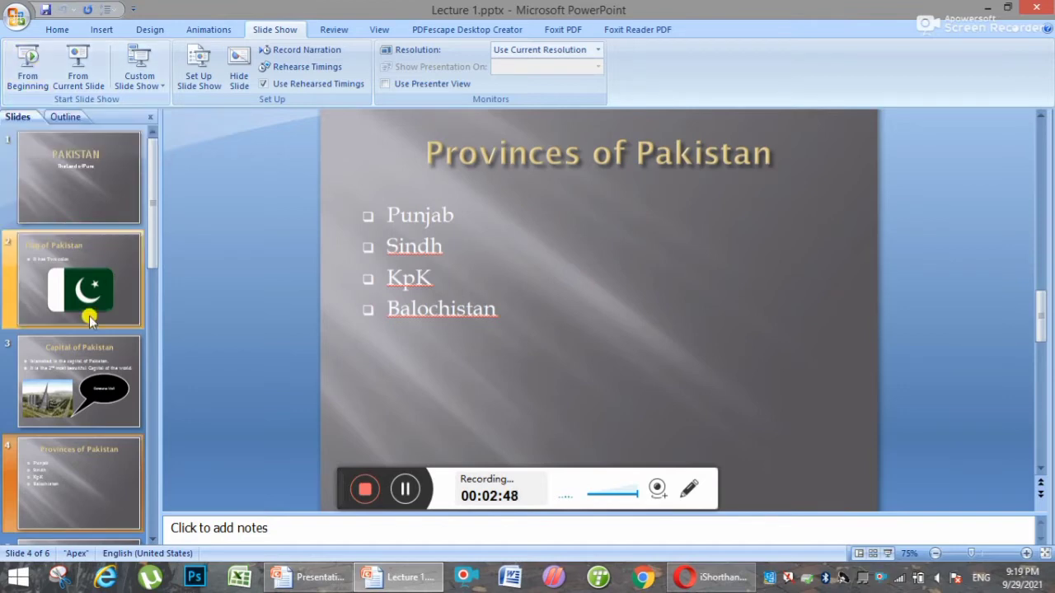
pyautogui.click(89, 283)
pyautogui.click(89, 369)
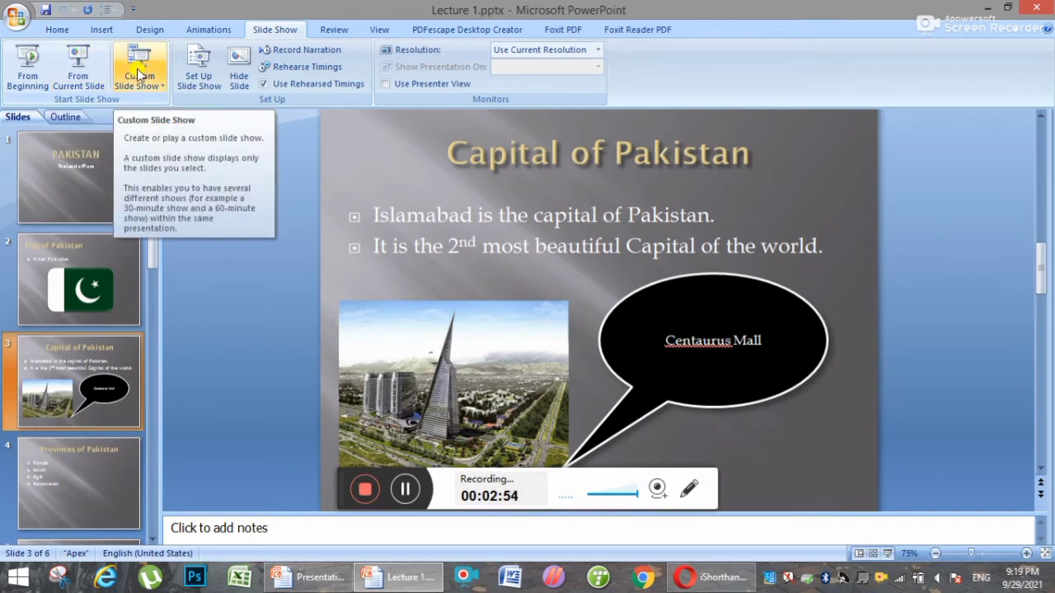
# Step: Open the Custom Shows manager and start defining a new custom show
pyautogui.click(155, 88)
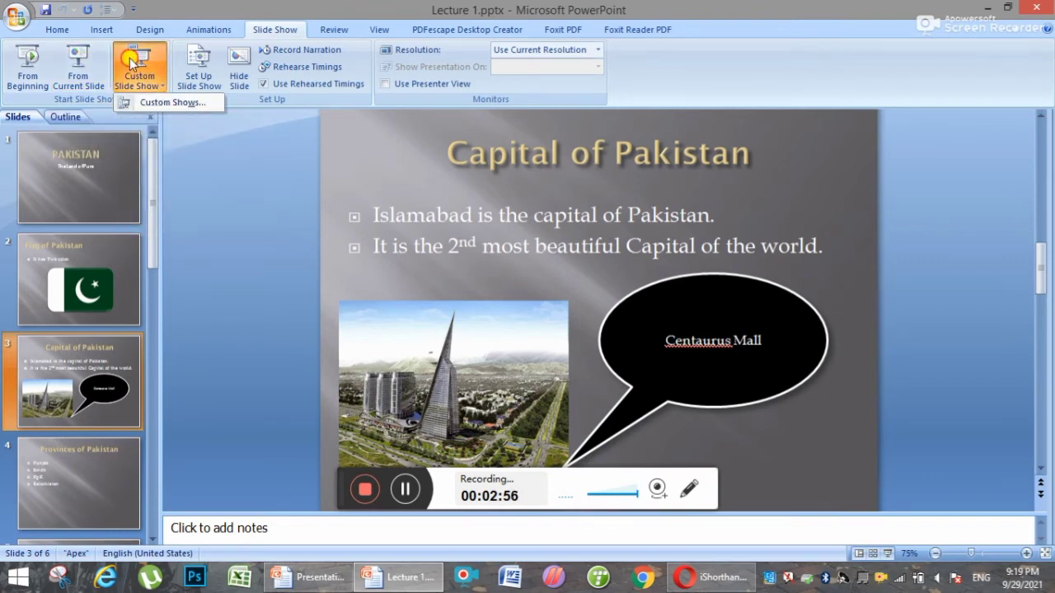
pyautogui.click(132, 65)
pyautogui.click(139, 81)
pyautogui.click(168, 104)
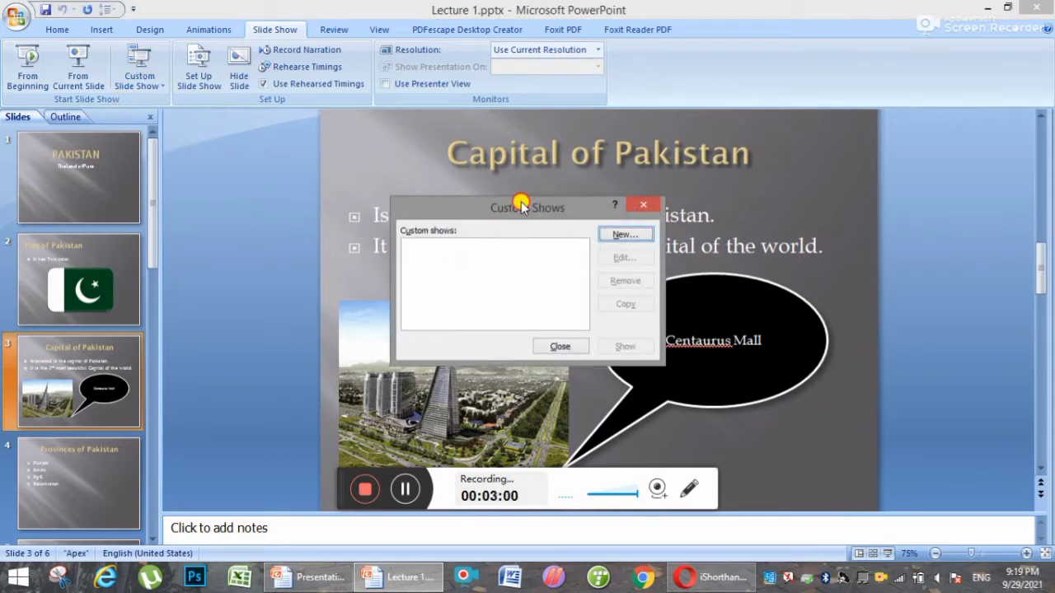
pyautogui.moveTo(520, 204); pyautogui.dragTo(439, 179)
pyautogui.click(549, 206)
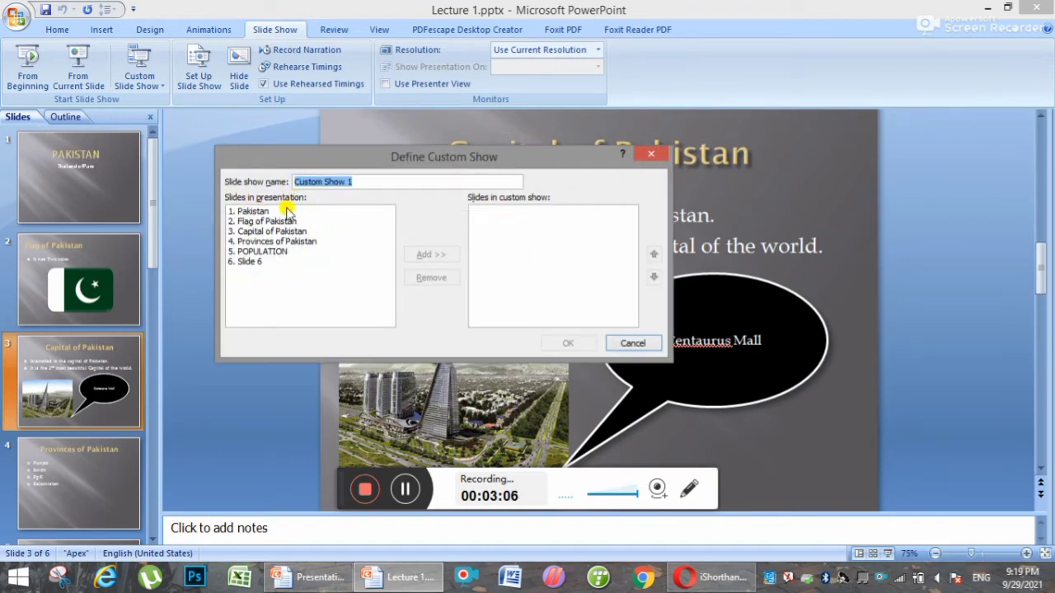
# Step: Add the Pakistan, Capital of Pakistan and POPULATION slides and name the show 'Short PPT'
pyautogui.click(245, 213)
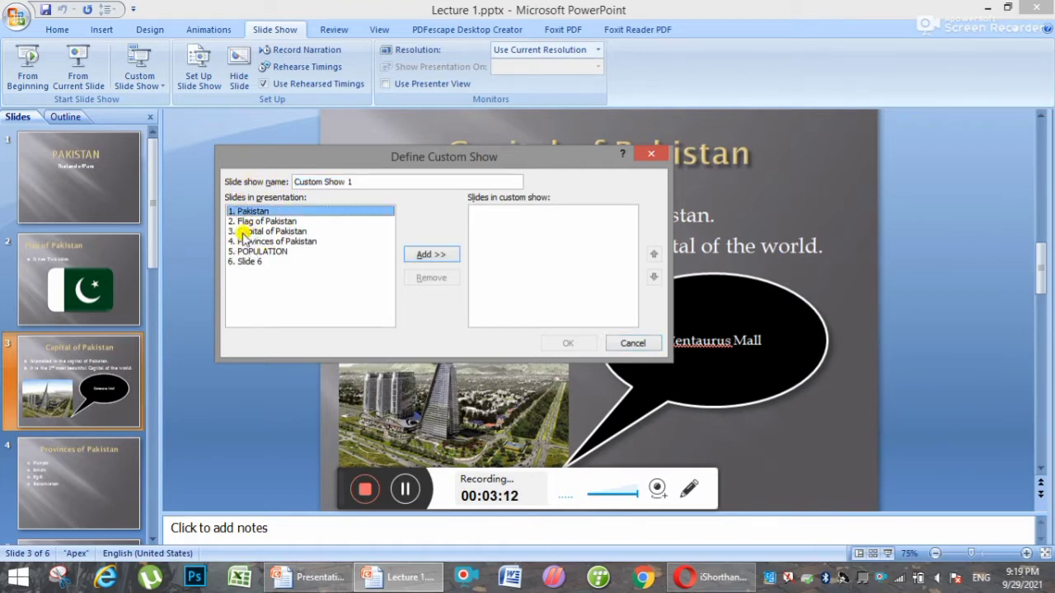
pyautogui.keyDown('ctrl'); pyautogui.click(244, 231); pyautogui.keyUp('ctrl')
pyautogui.keyDown('ctrl'); pyautogui.click(248, 251); pyautogui.keyUp('ctrl')
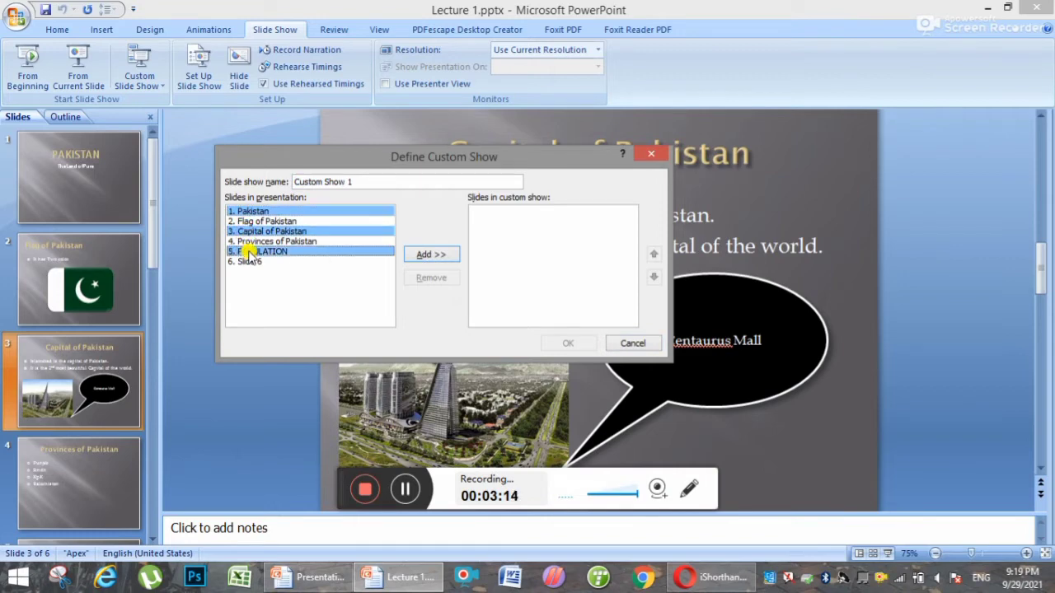
pyautogui.click(424, 256)
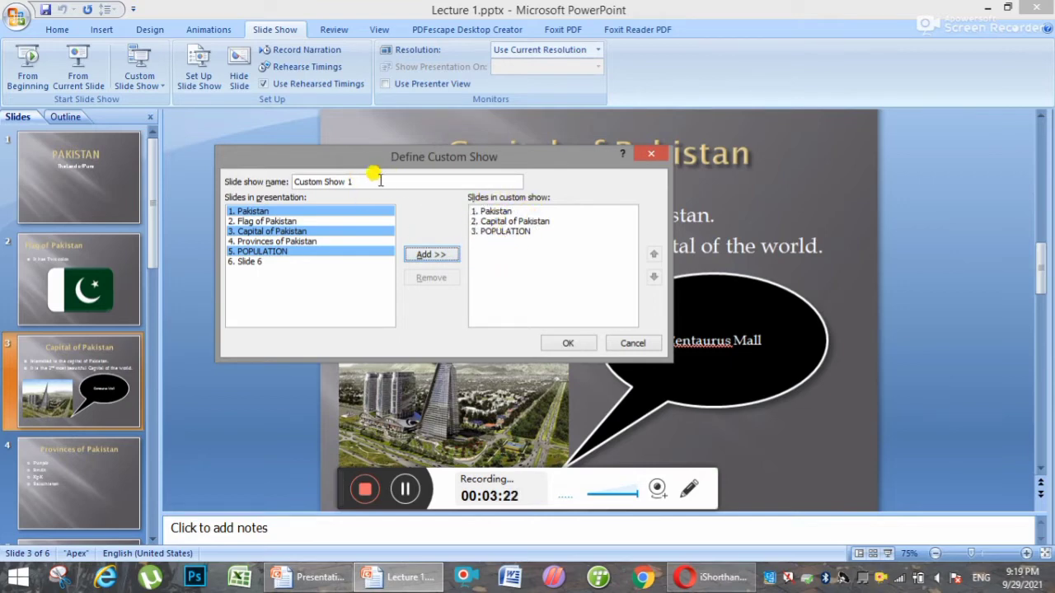
pyautogui.moveTo(380, 181); pyautogui.dragTo(234, 187)
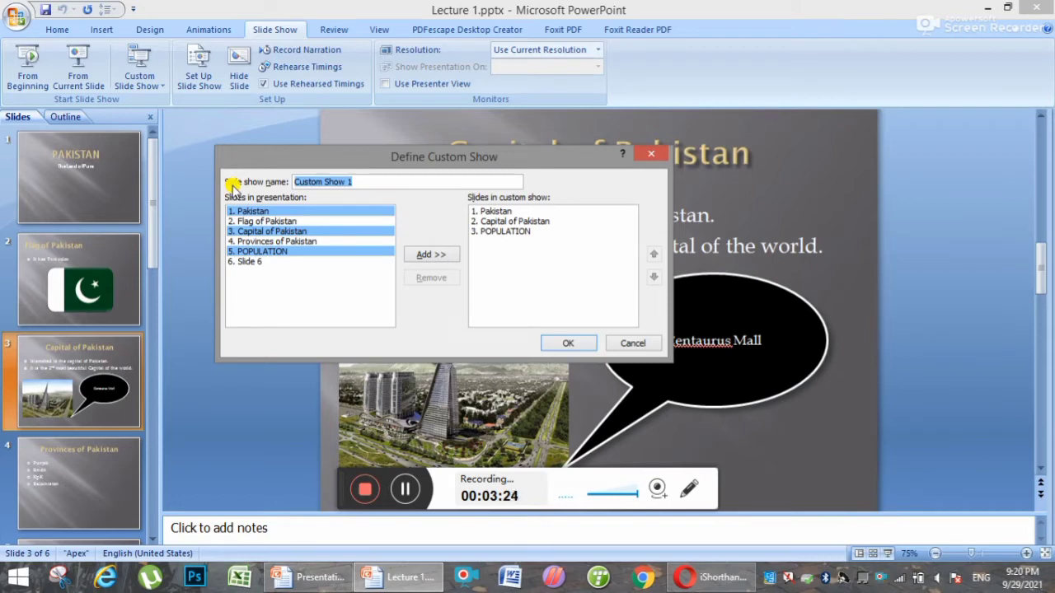
pyautogui.write('Short PPT')
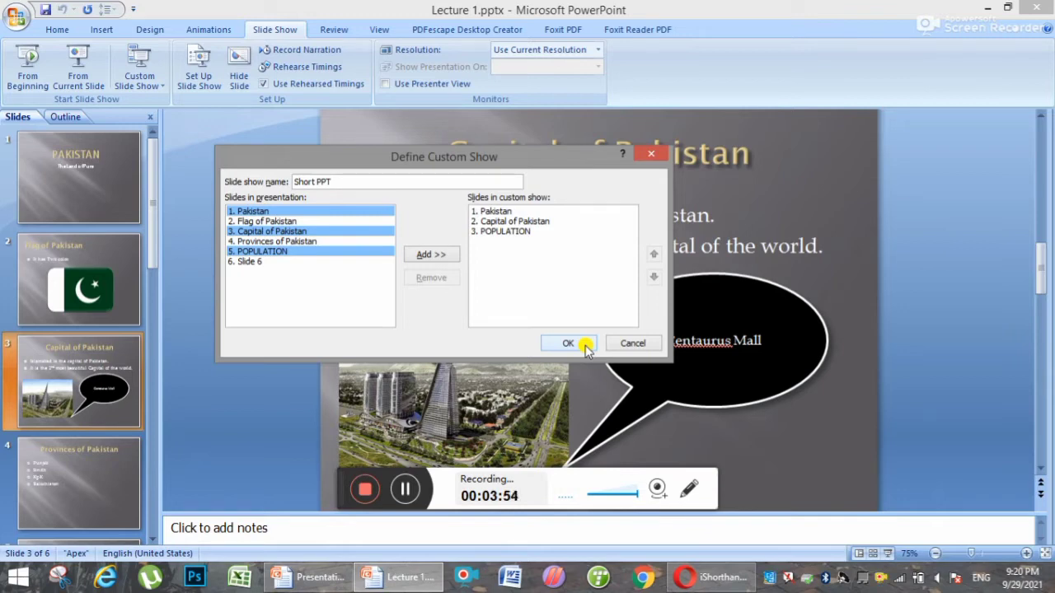
pyautogui.click(585, 346)
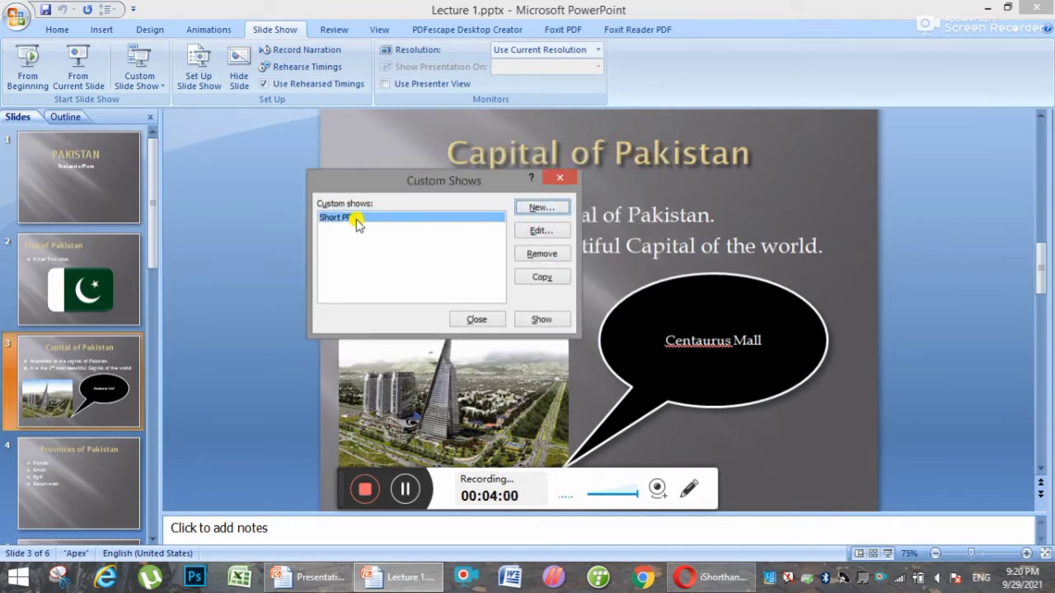
# Step: Play the Short PPT show, exit it, then reopen and close the Custom Shows manager
pyautogui.click(542, 321)
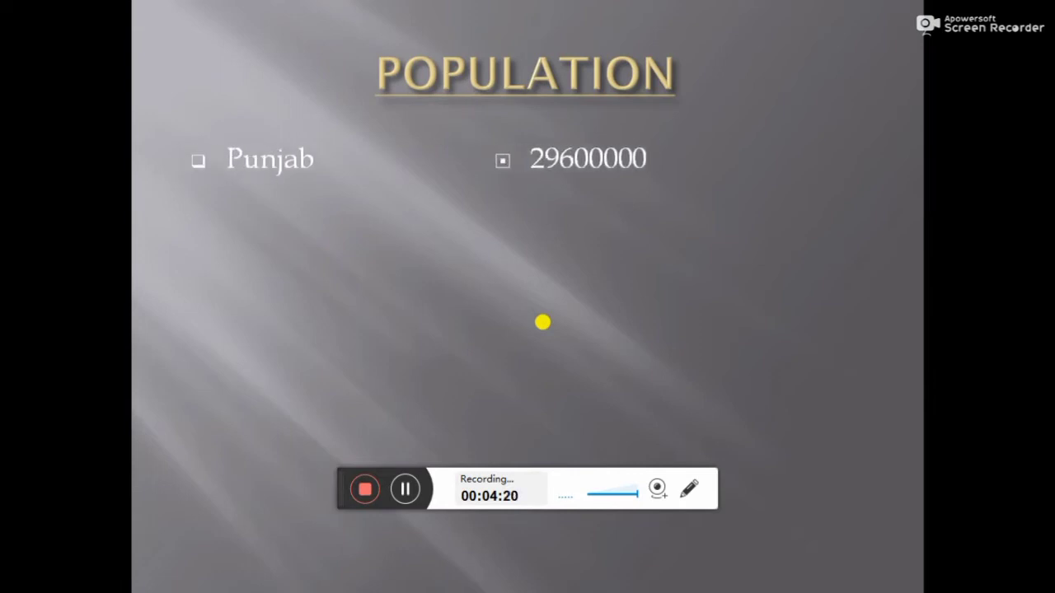
pyautogui.press('Escape')
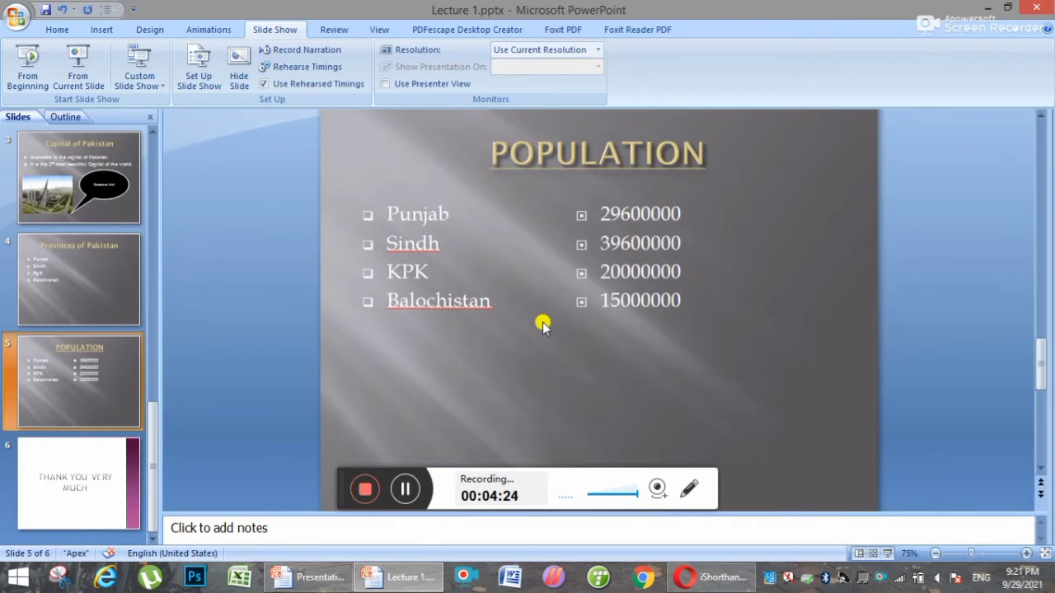
pyautogui.click(145, 89)
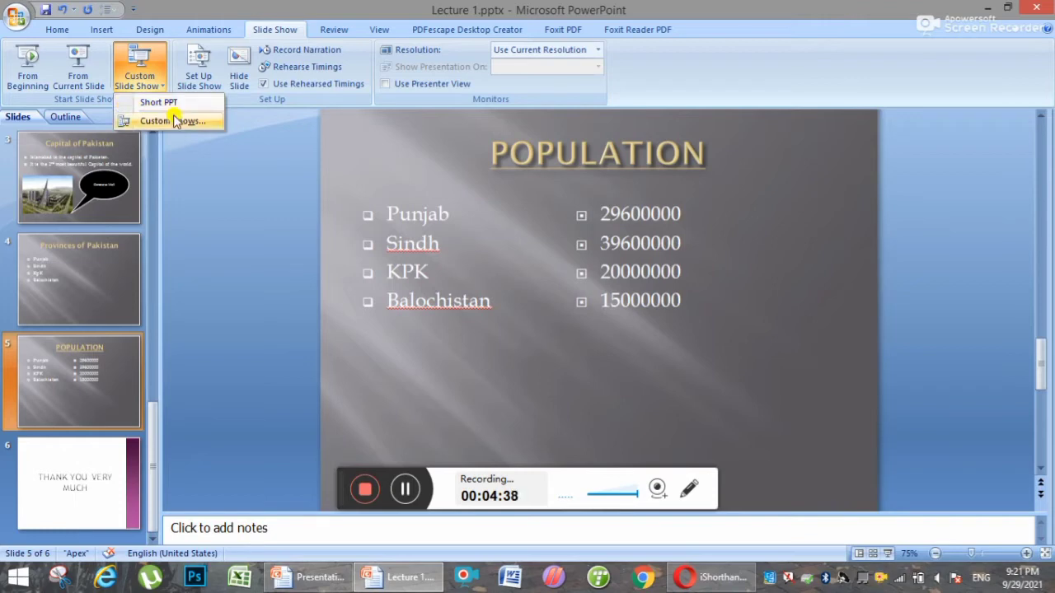
pyautogui.click(172, 120)
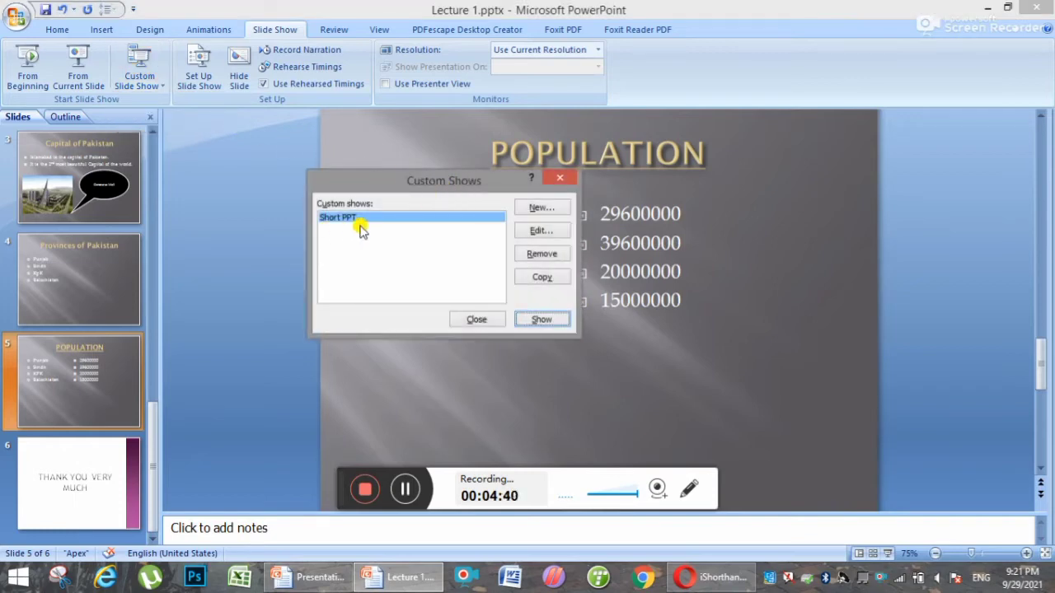
pyautogui.click(561, 177)
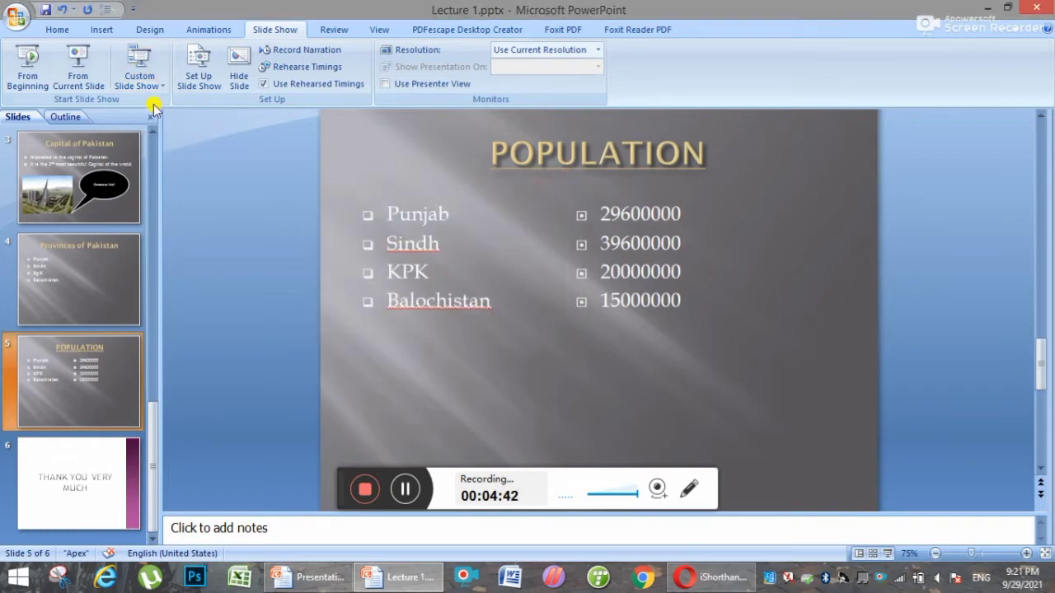
# Step: Set up the slide show to present the Short PPT custom show
pyautogui.click(205, 78)
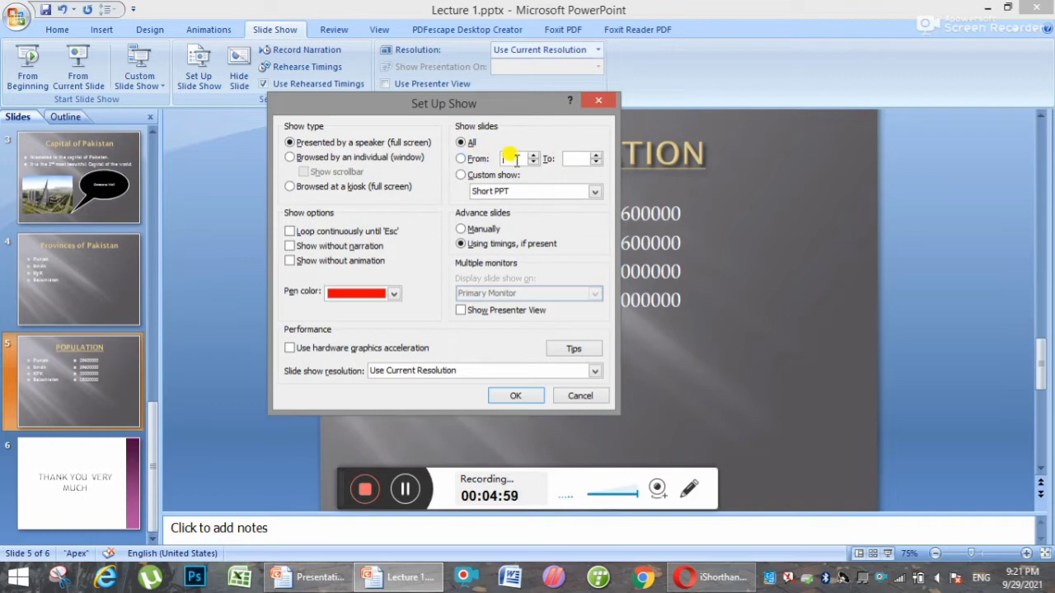
pyautogui.click(494, 175)
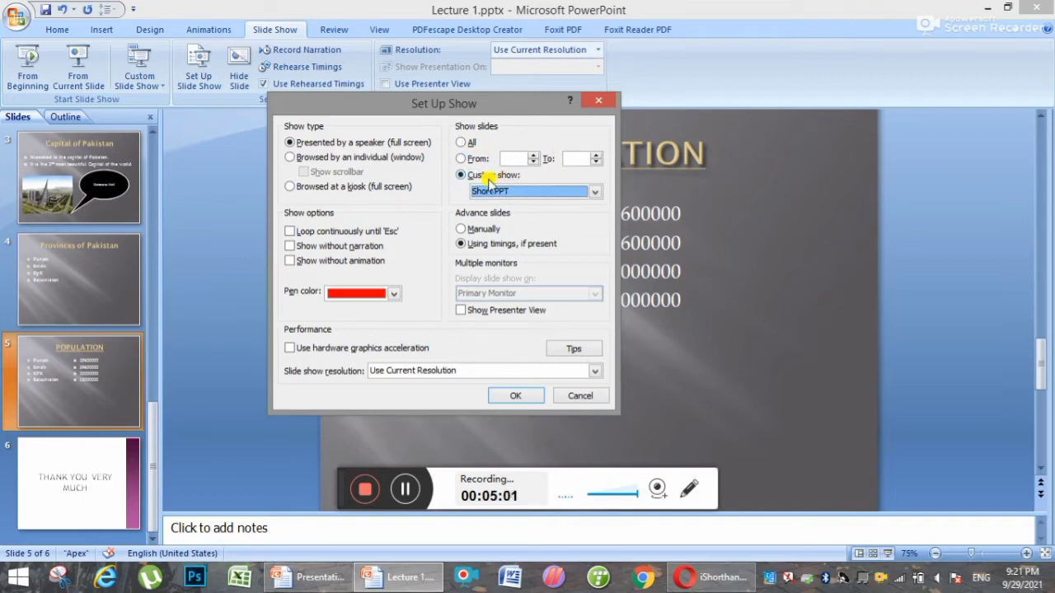
pyautogui.click(579, 191)
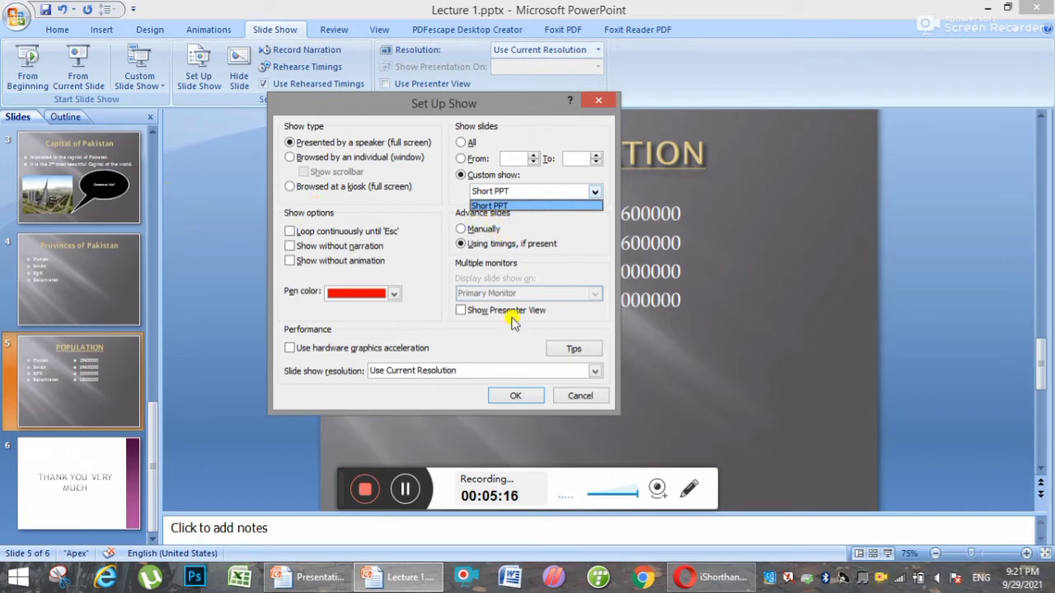
pyautogui.click(520, 398)
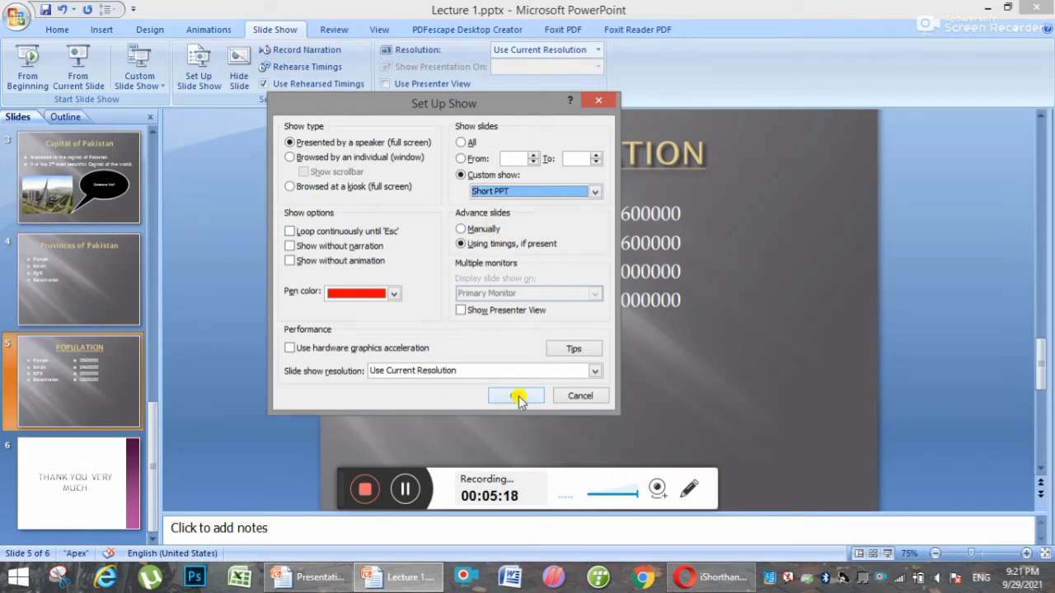
pyautogui.click(517, 398)
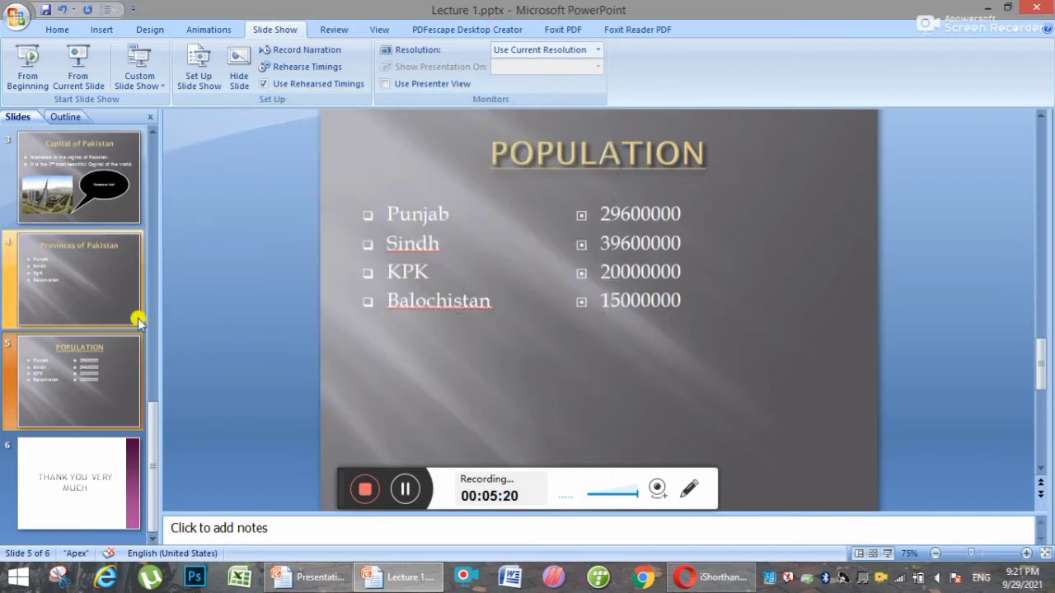
# Step: Run the Short PPT show with F5 to test it, then exit
pyautogui.scroll(3, 132, 321)
pyautogui.press('F5')
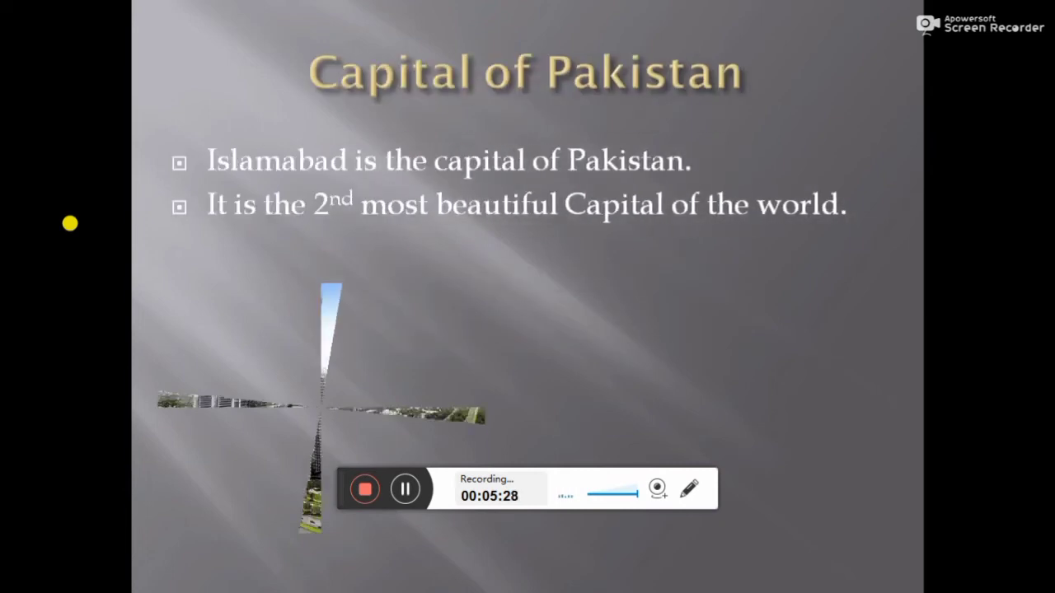
pyautogui.press('Escape')
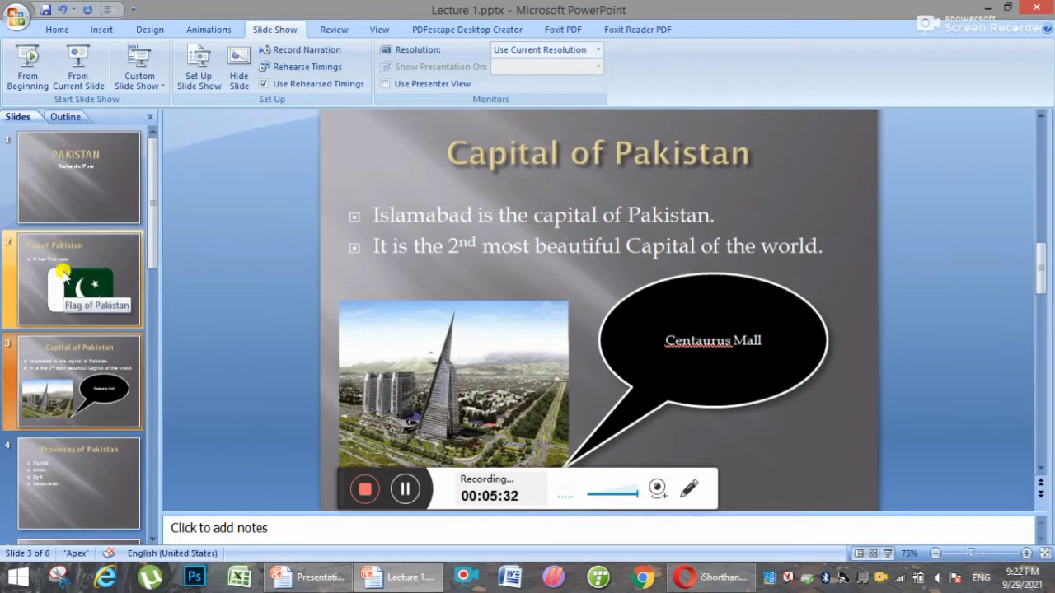
# Step: Open Set Up Show, try the All slides option, and cancel without changes
pyautogui.click(198, 70)
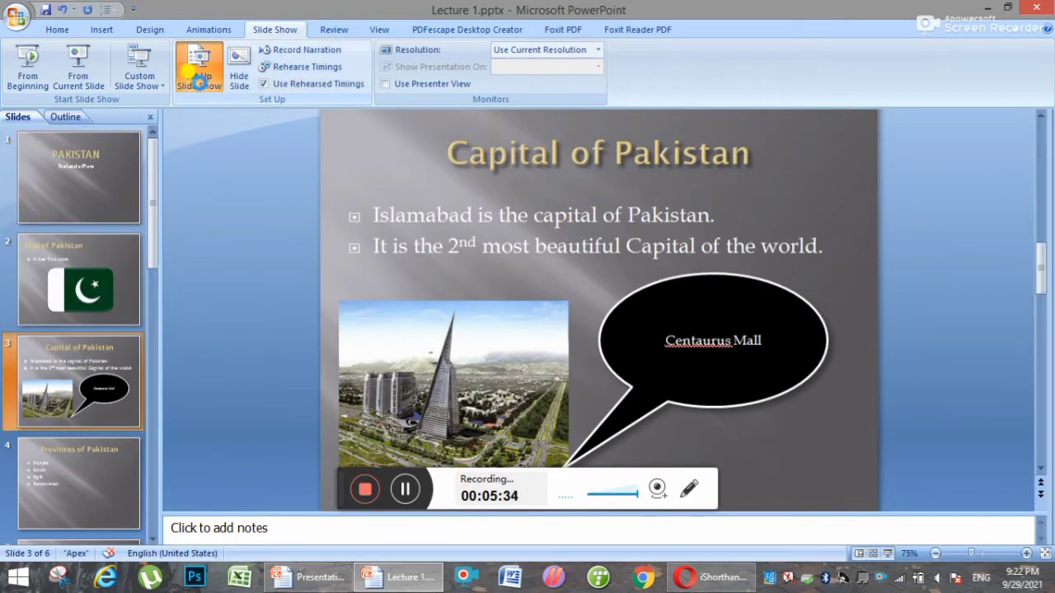
pyautogui.click(465, 143)
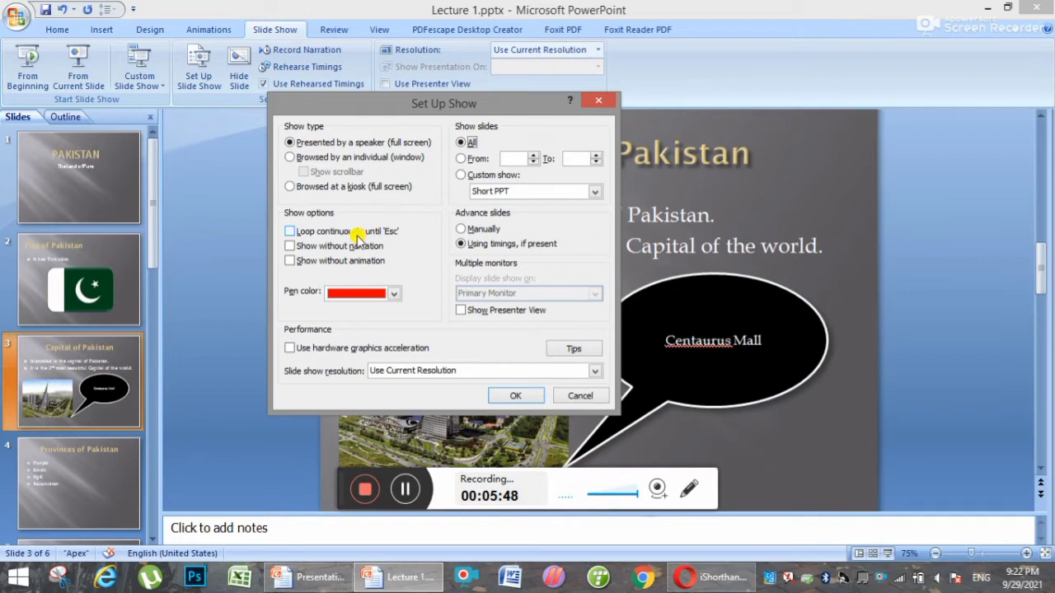
pyautogui.click(577, 397)
# Step: Run the slide show from the PAKISTAN title slide to the end and exit
pyautogui.click(87, 194)
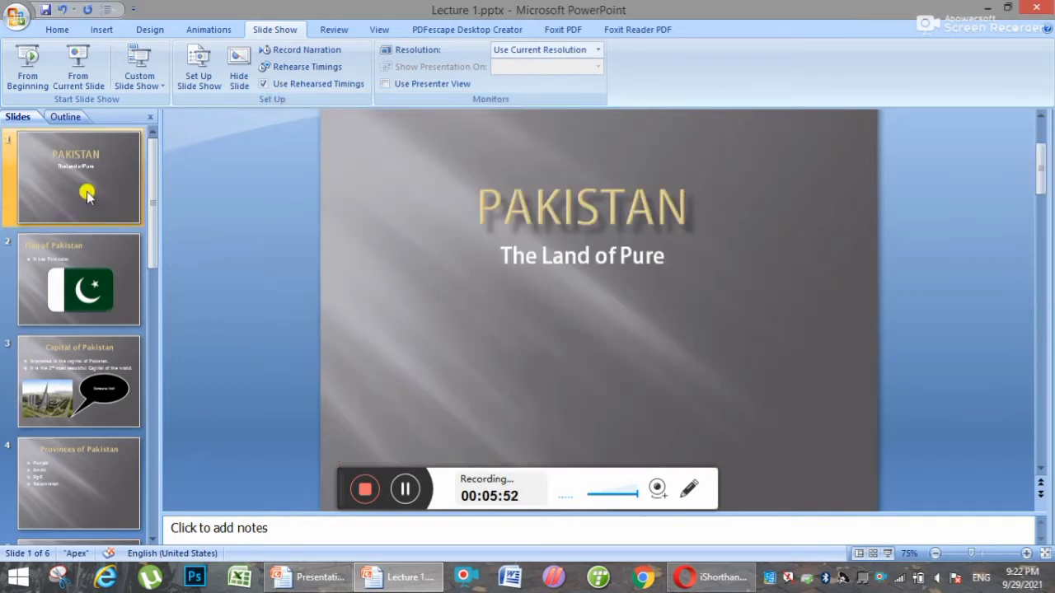
pyautogui.press('F5')
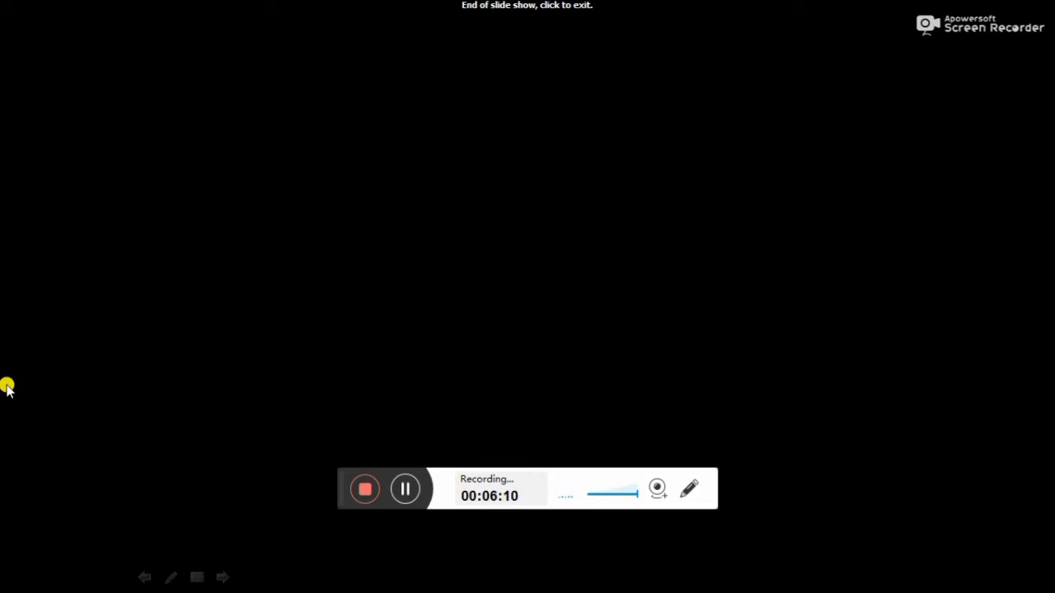
pyautogui.click(7, 387)
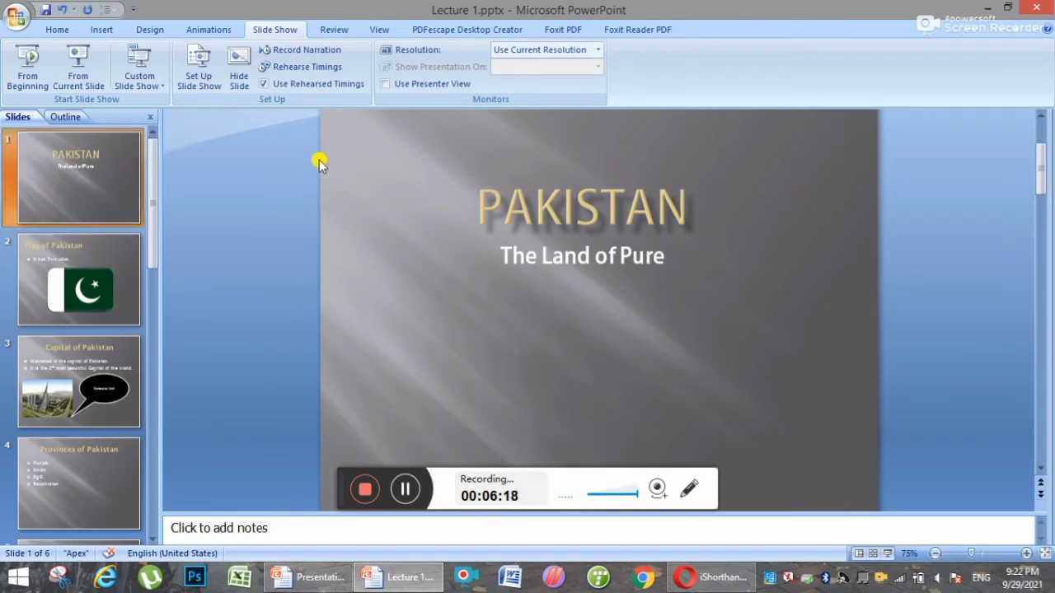
# Step: Turn on Loop continuously until 'Esc', then test the looping show and stop it
pyautogui.click(208, 82)
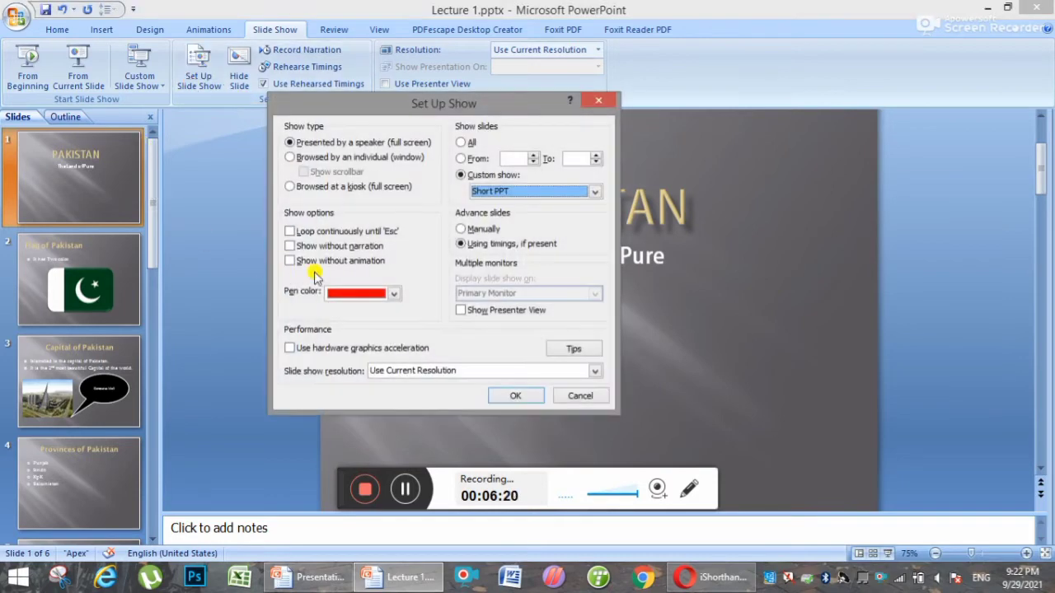
pyautogui.click(313, 233)
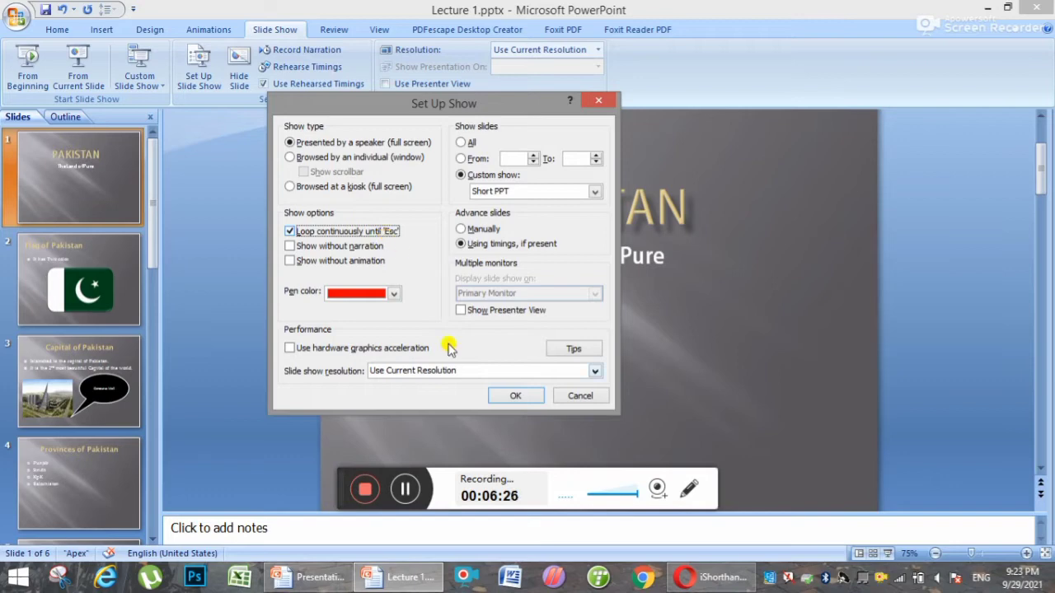
pyautogui.click(520, 398)
pyautogui.scroll(-3, 97, 445)
pyautogui.click(81, 395)
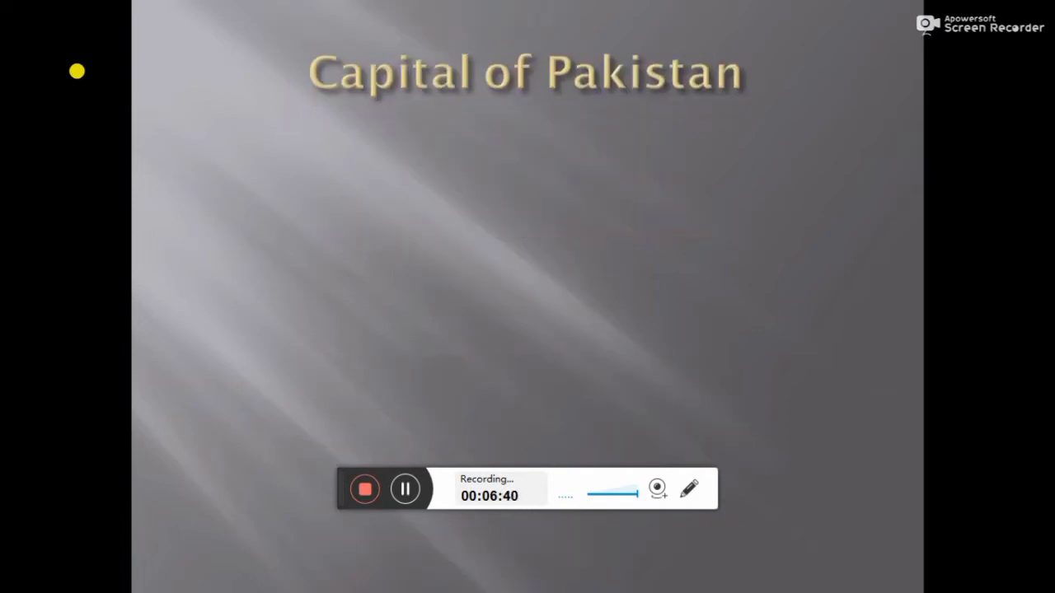
pyautogui.press('Escape')
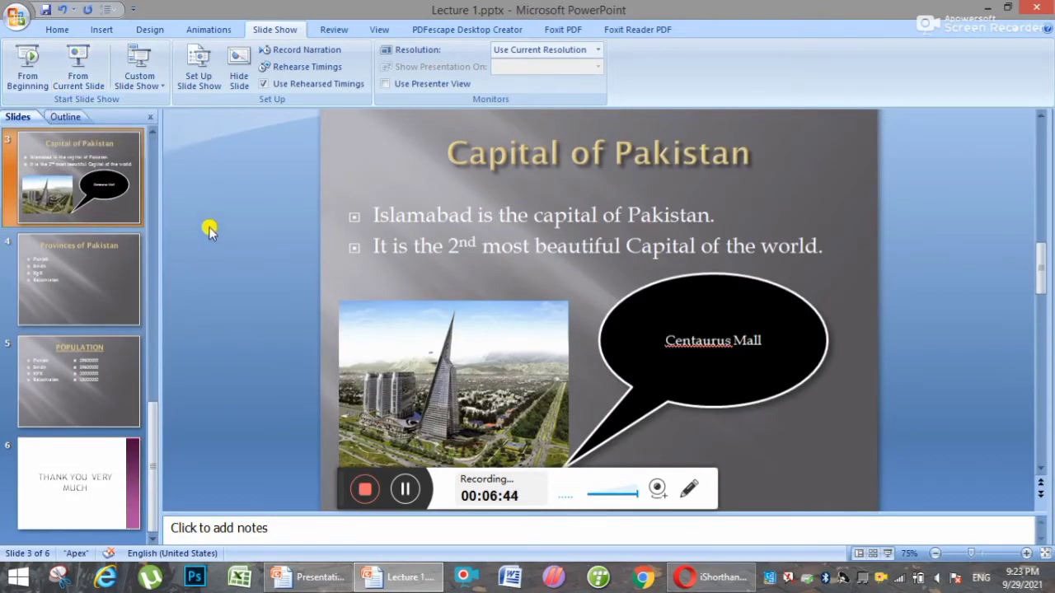
# Step: Toggle Show without narration and Show without animation on, then back off
pyautogui.click(198, 74)
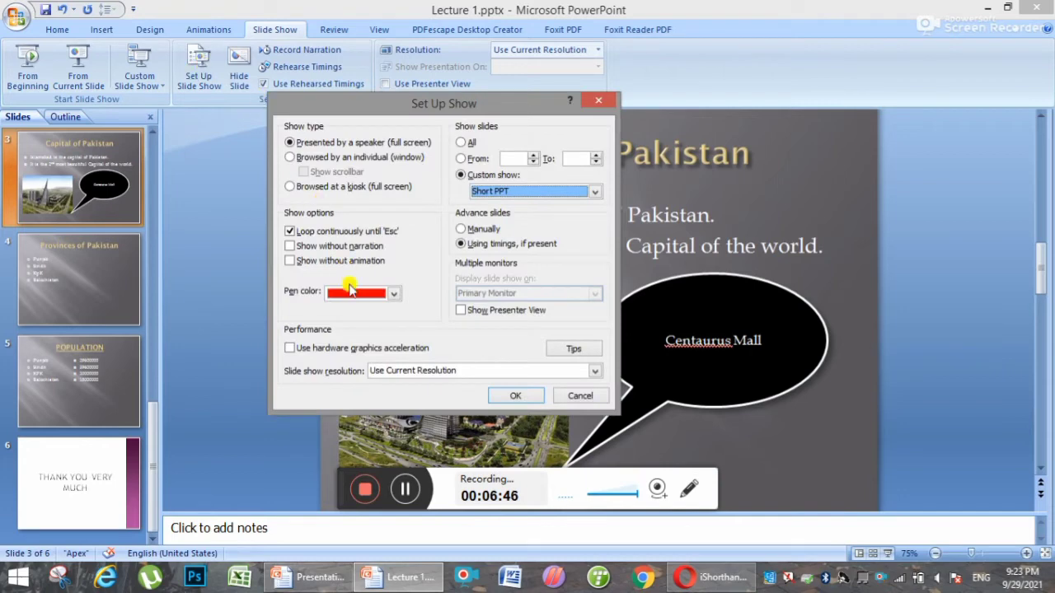
pyautogui.click(301, 245)
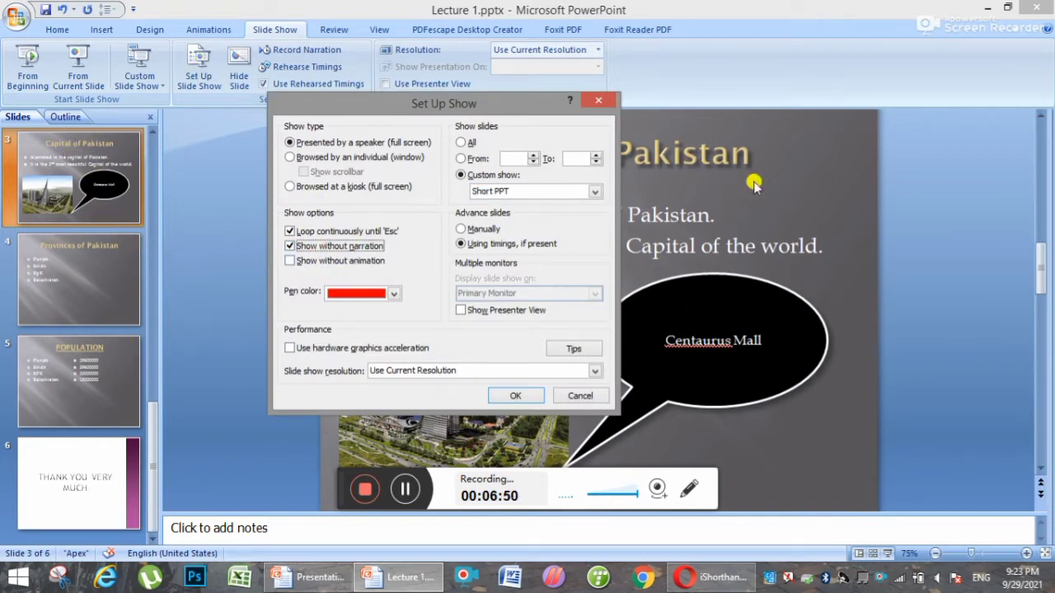
pyautogui.click(329, 245)
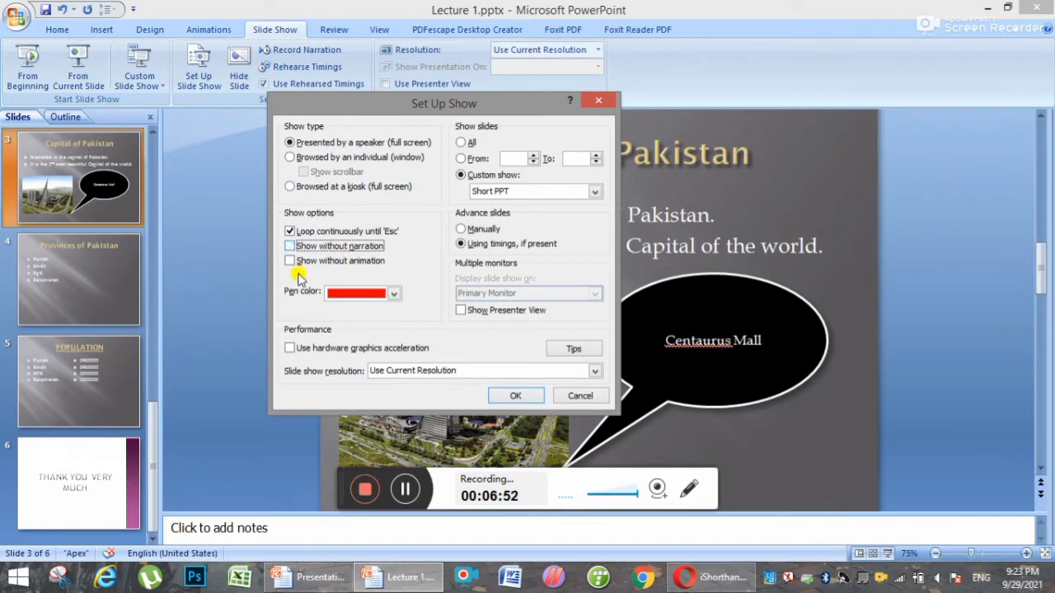
pyautogui.click(332, 262)
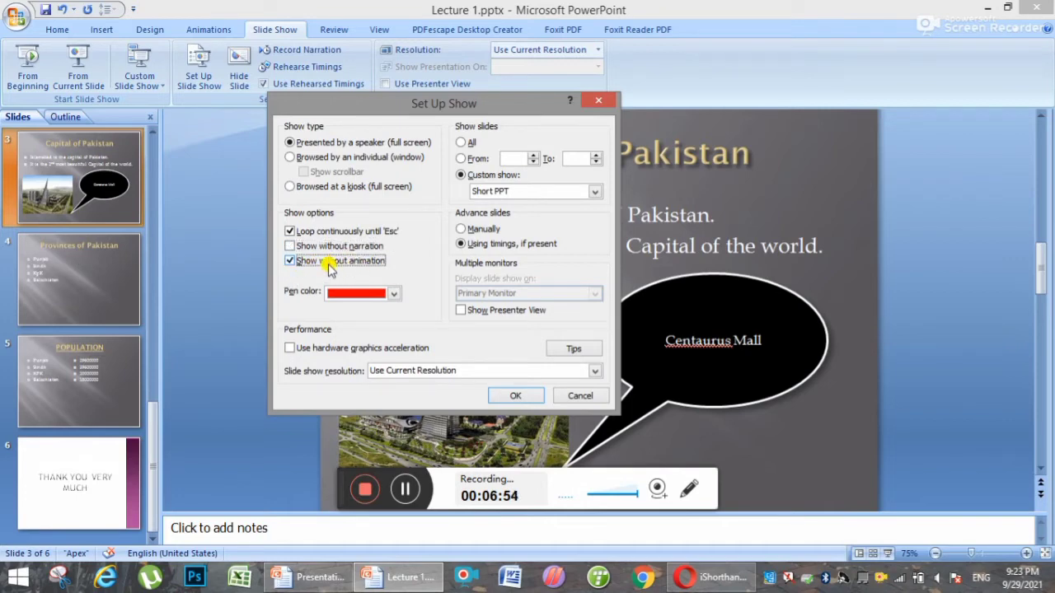
pyautogui.click(329, 263)
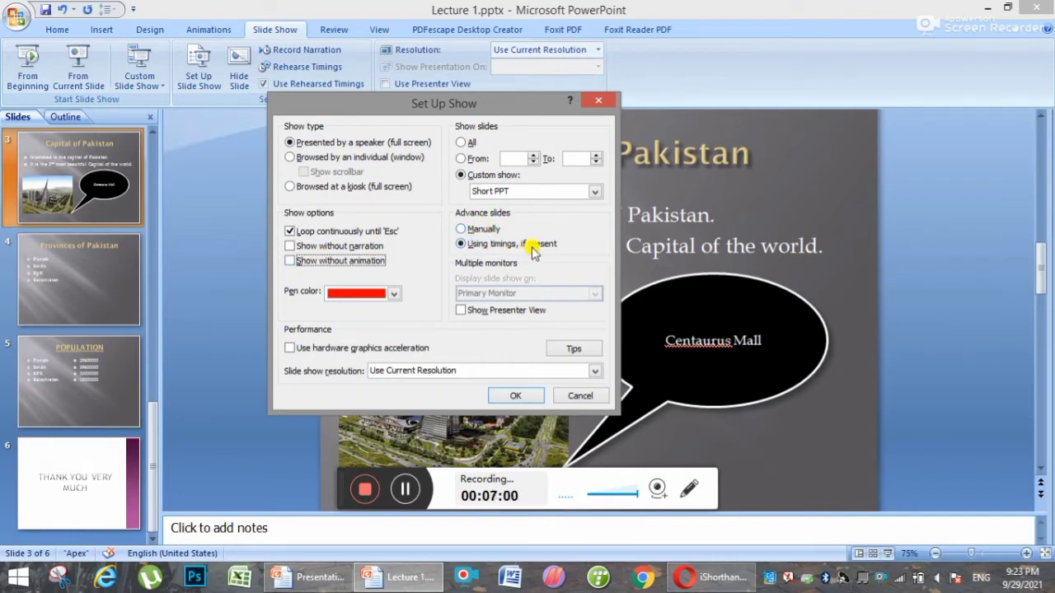
# Step: Set slides to advance manually, dismiss the Presenter View warning, and keep Short PPT selected
pyautogui.click(483, 230)
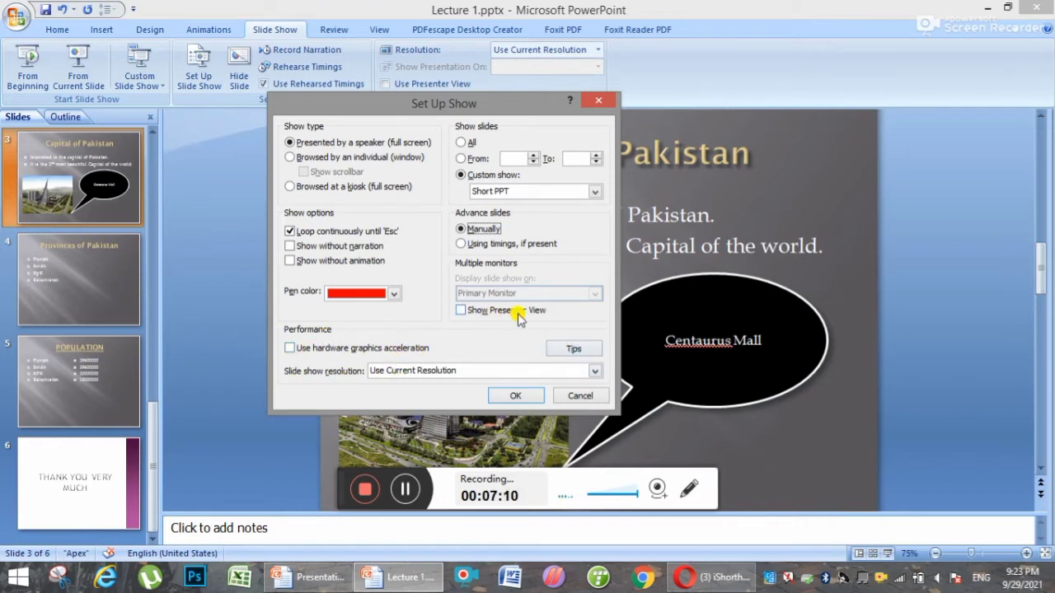
pyautogui.click(468, 318)
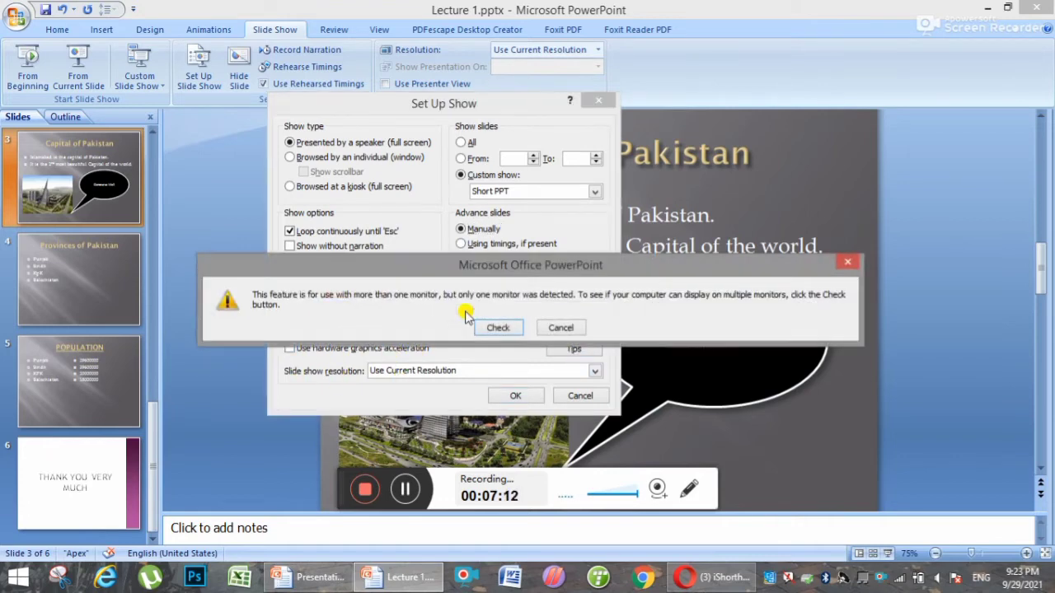
pyautogui.click(563, 328)
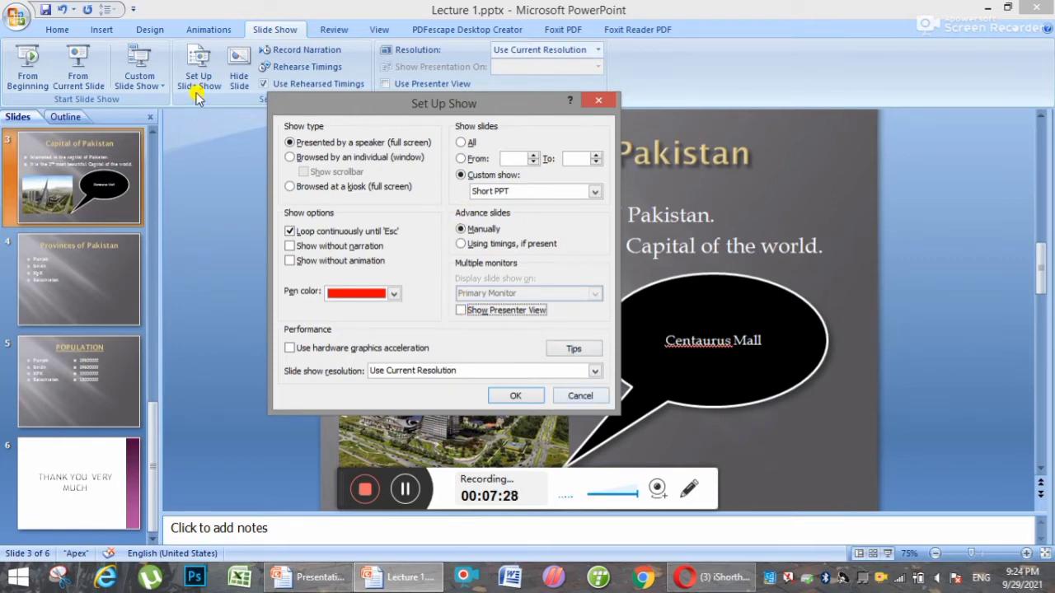
pyautogui.moveTo(478, 104); pyautogui.dragTo(429, 104)
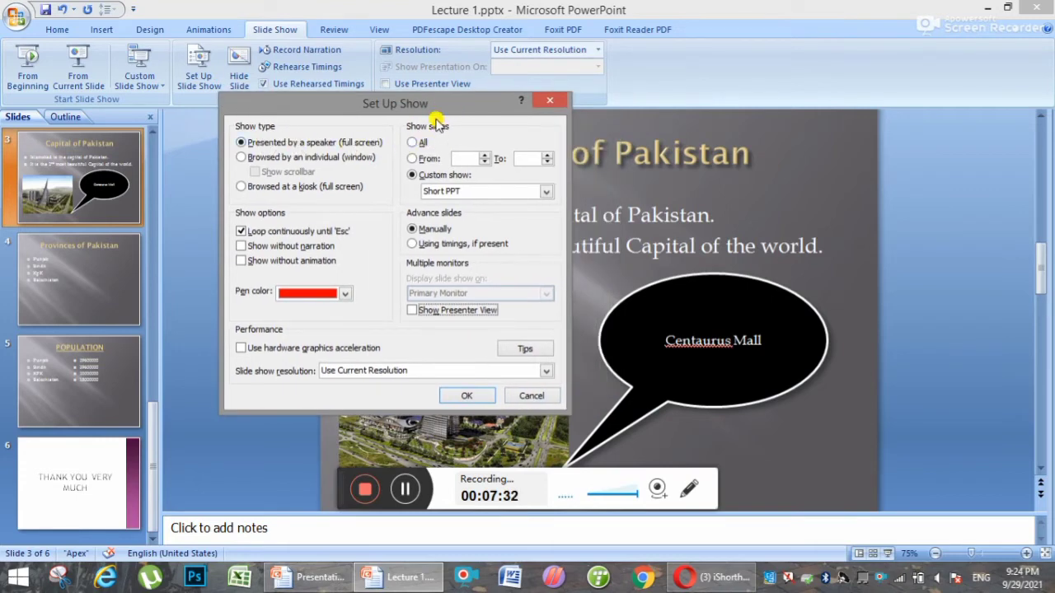
pyautogui.click(410, 176)
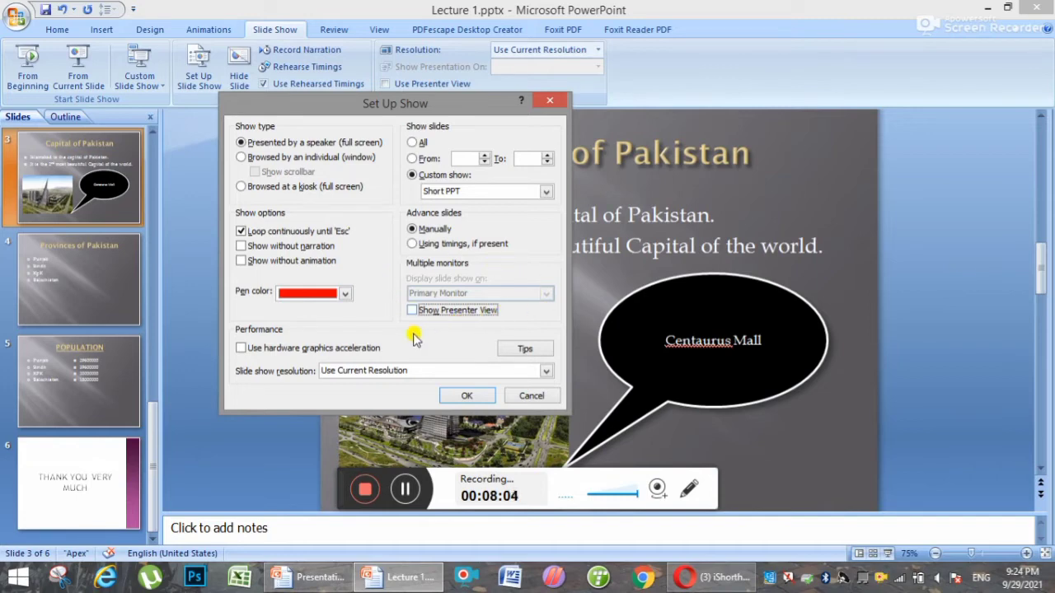
# Step: Apply the show settings, hide the Capital of Pakistan slide, and test the show
pyautogui.click(472, 395)
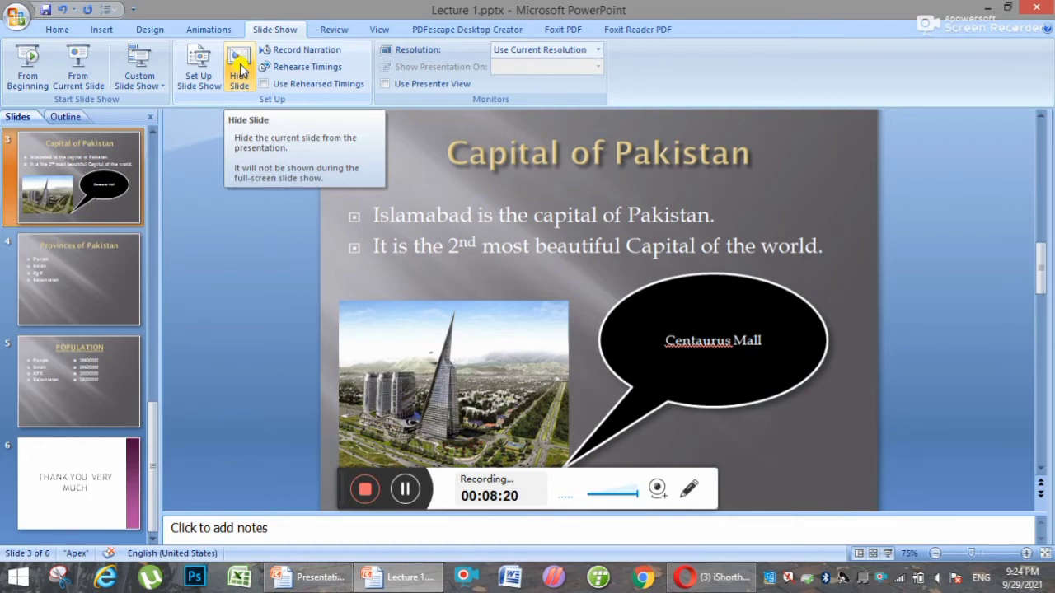
pyautogui.click(239, 70)
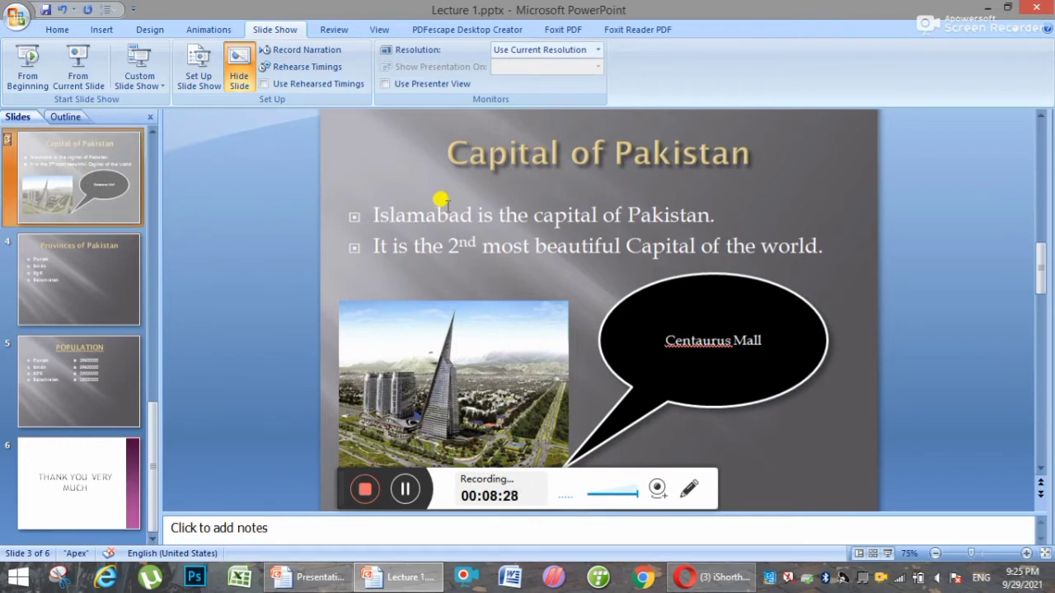
pyautogui.press('F5')
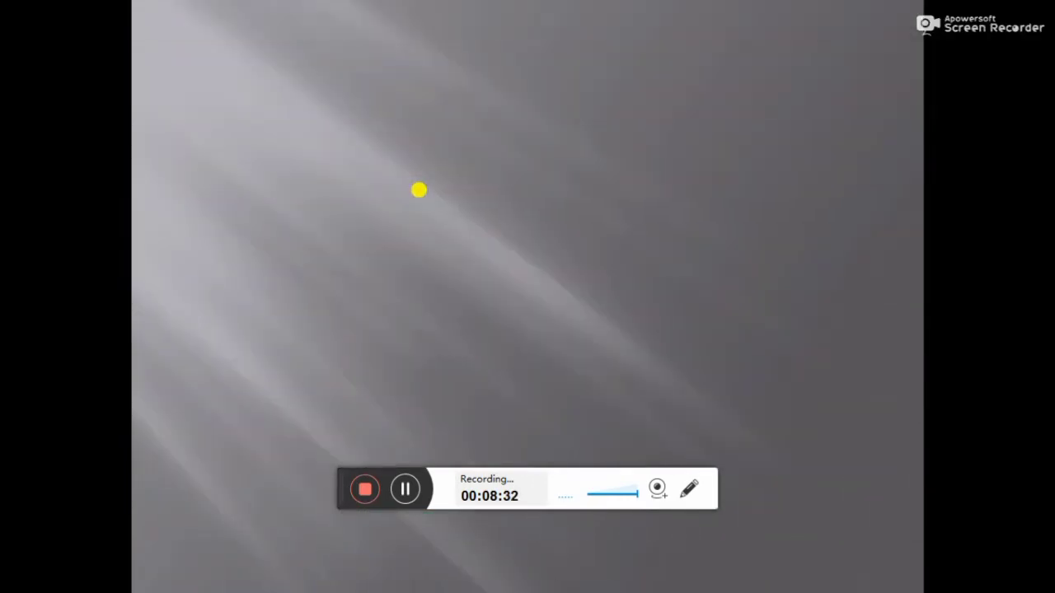
pyautogui.press('Escape')
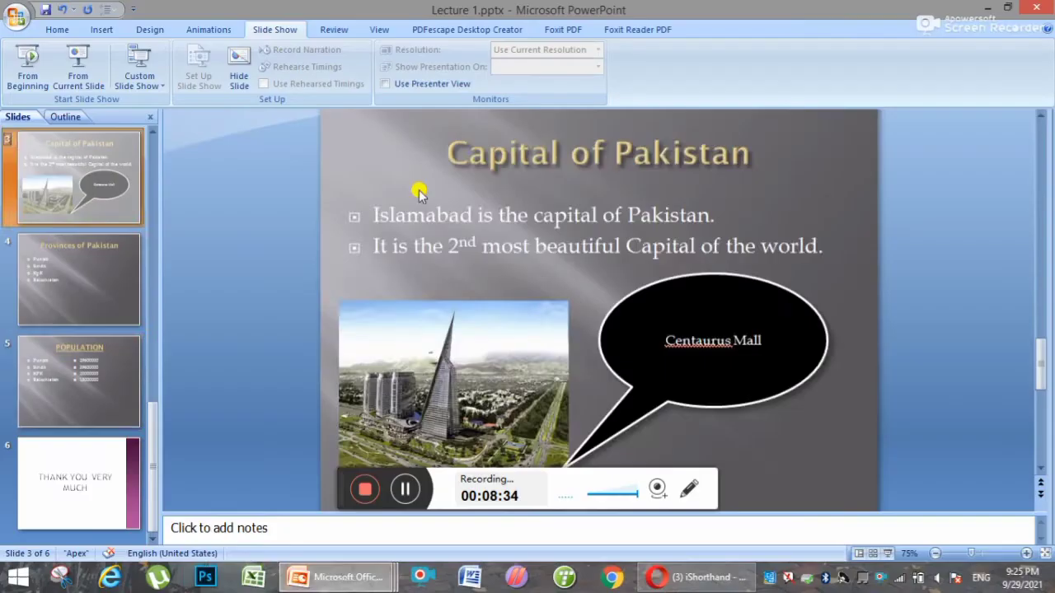
# Step: Unhide the Capital of Pakistan slide
pyautogui.scroll(2, 42, 222)
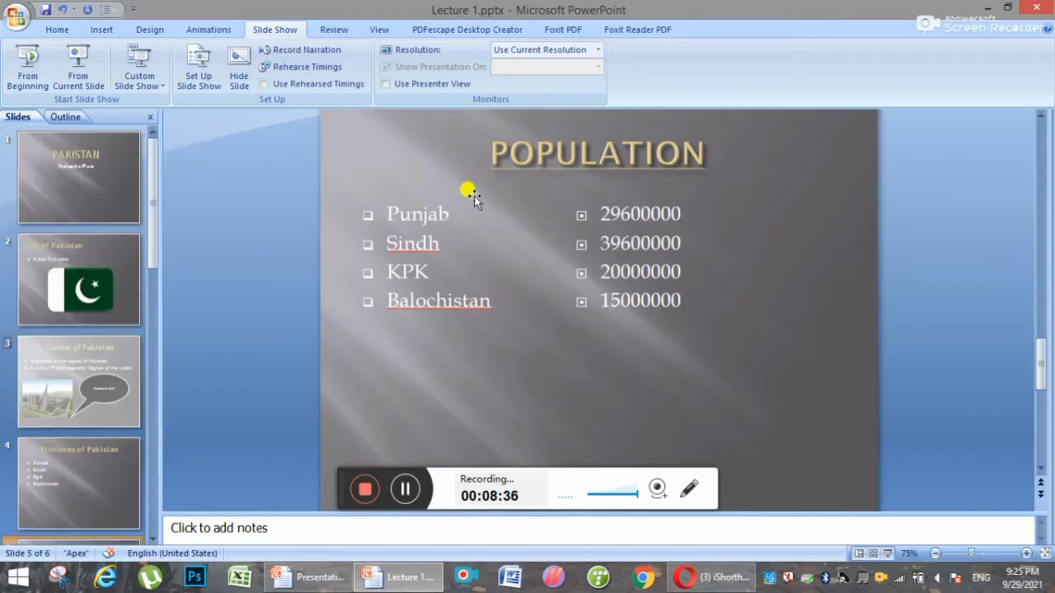
pyautogui.click(83, 378)
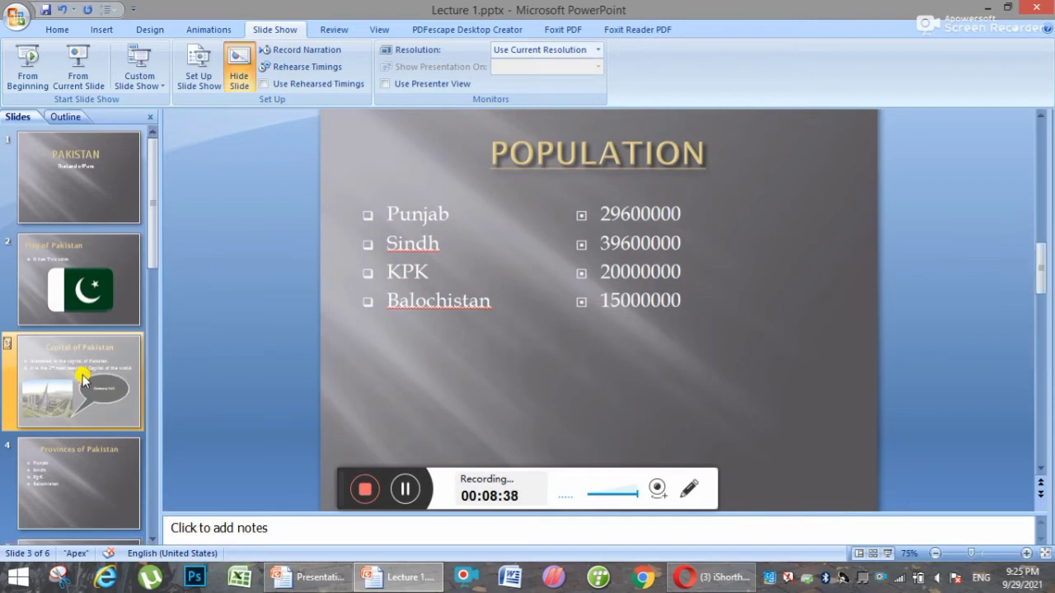
pyautogui.click(239, 68)
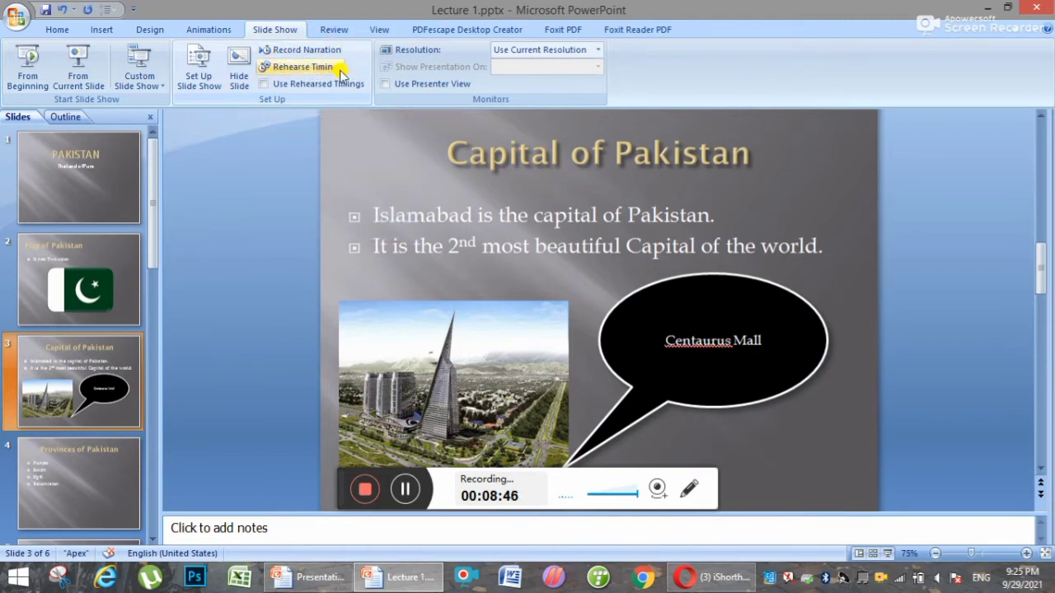
# Step: Rehearse timings from the PAKISTAN slide through POPULATION and keep them (00:11, 00:12)
pyautogui.click(91, 196)
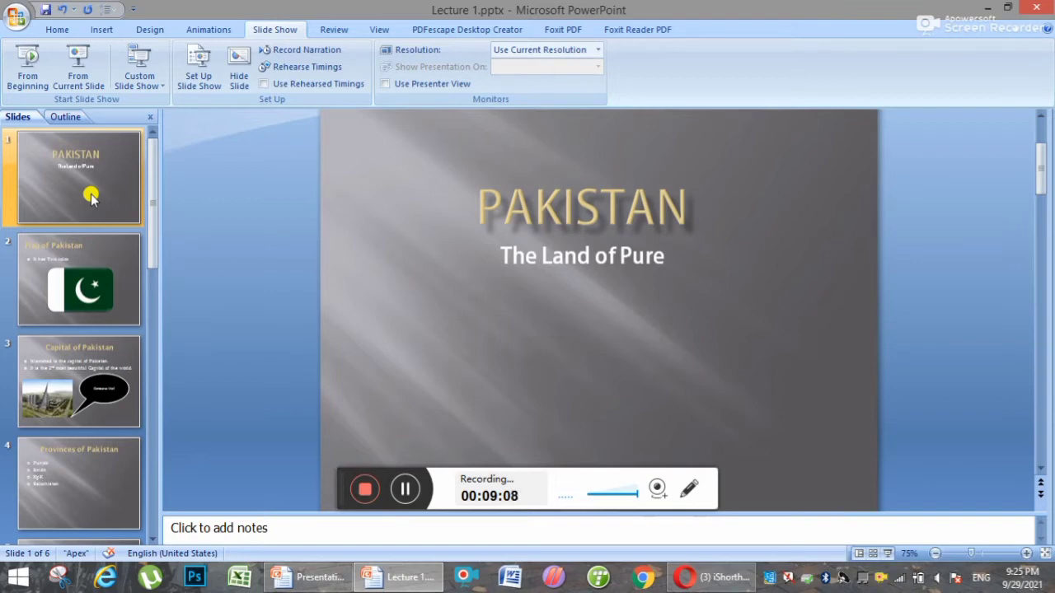
pyautogui.click(312, 68)
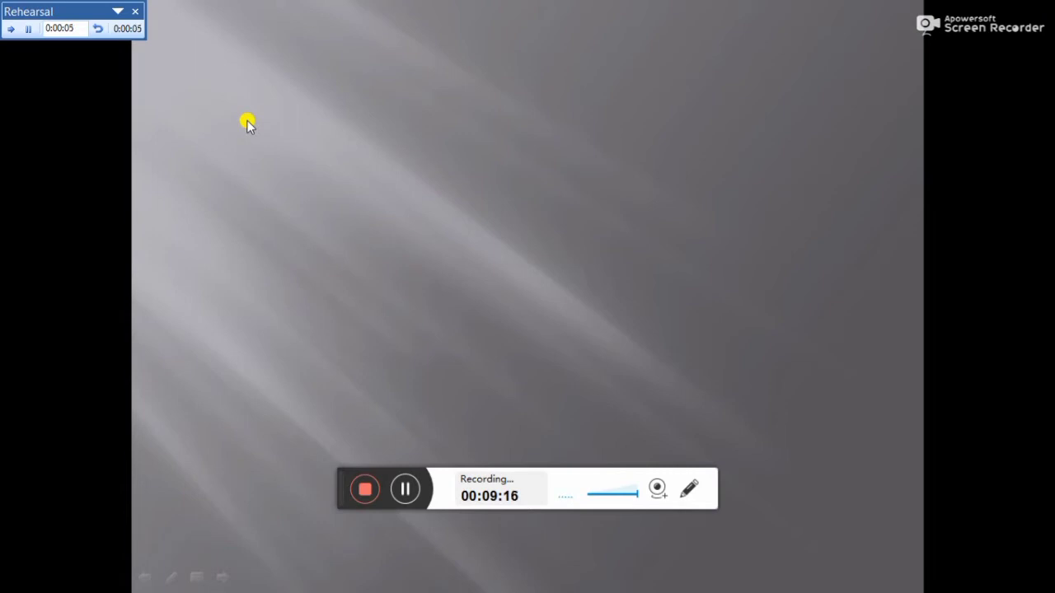
pyautogui.click(247, 120)
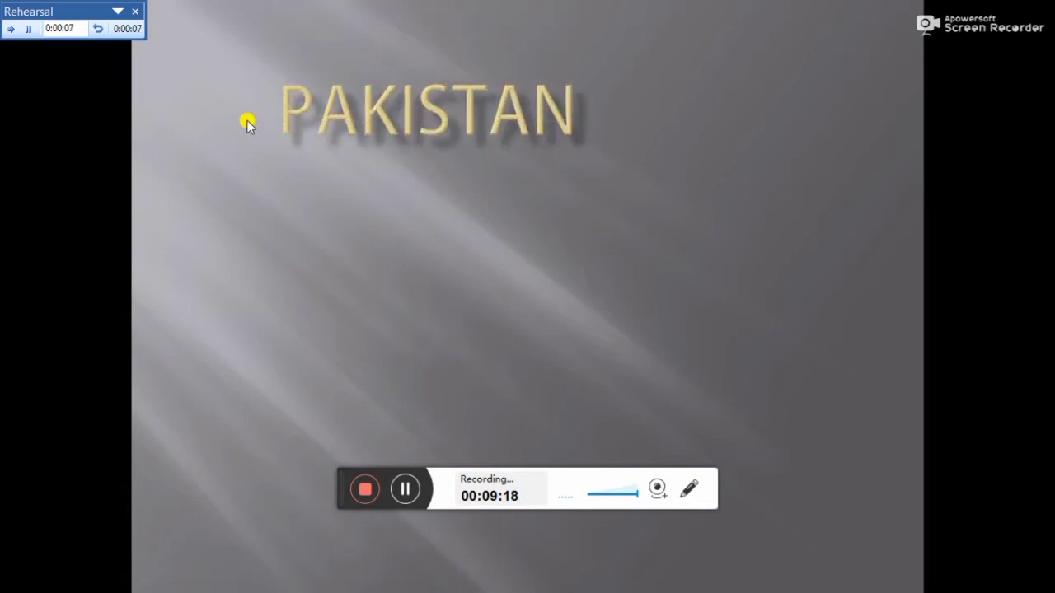
pyautogui.click(247, 120)
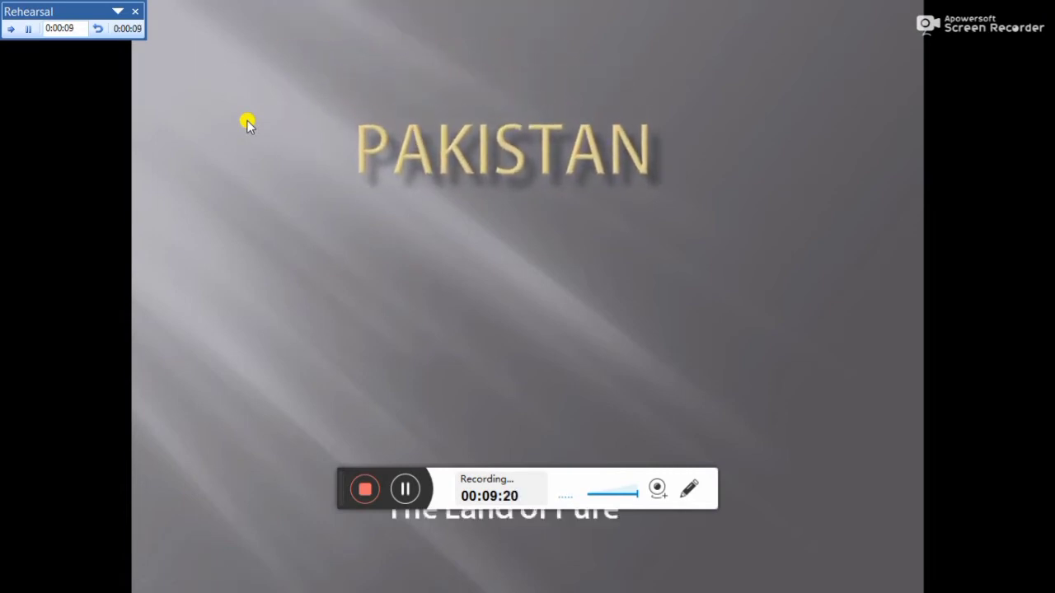
pyautogui.click(247, 120)
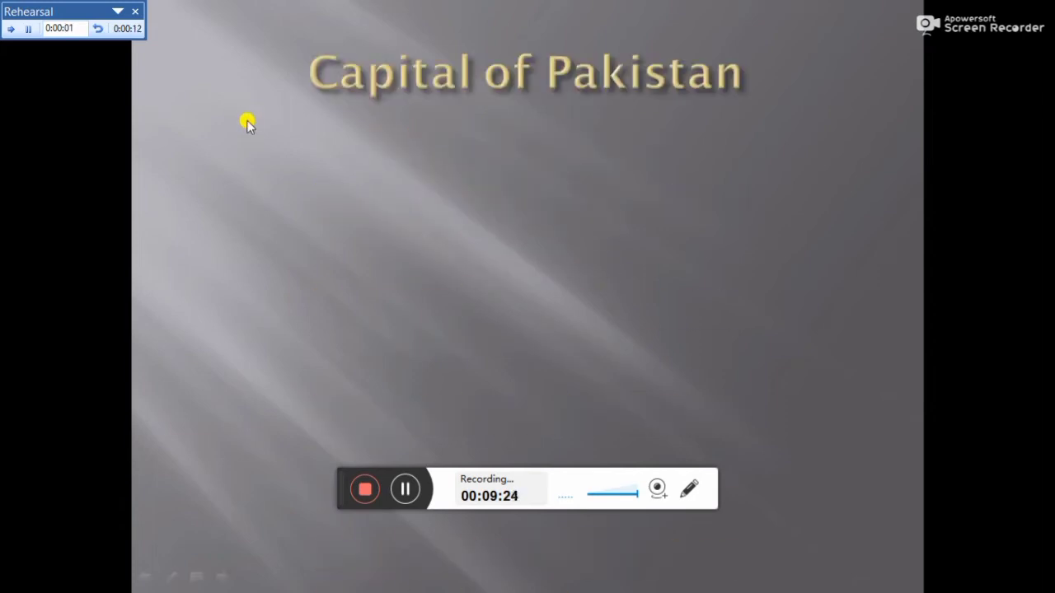
pyautogui.click(247, 121)
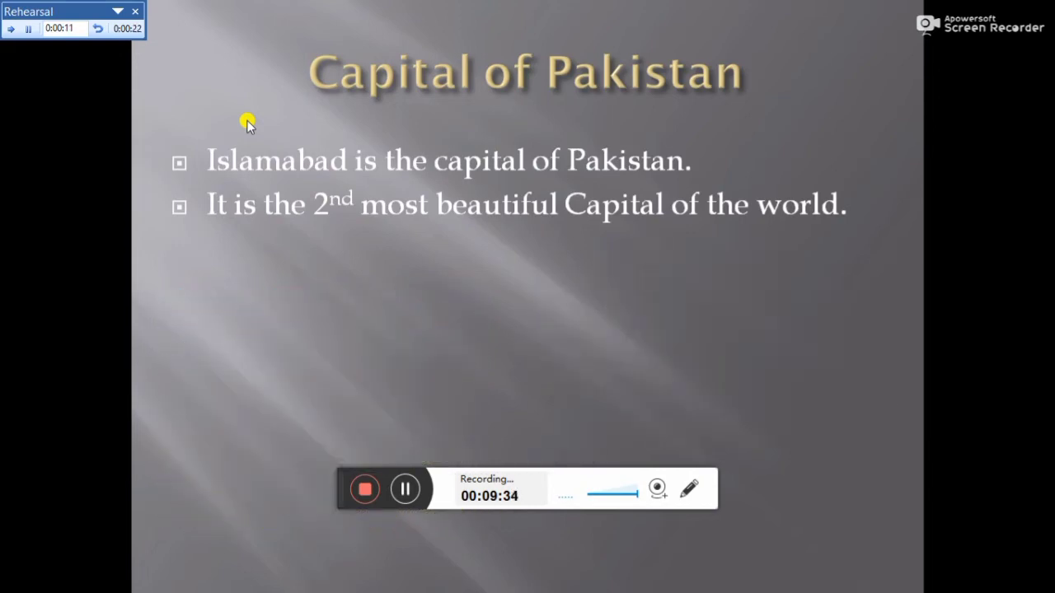
pyautogui.click(248, 120)
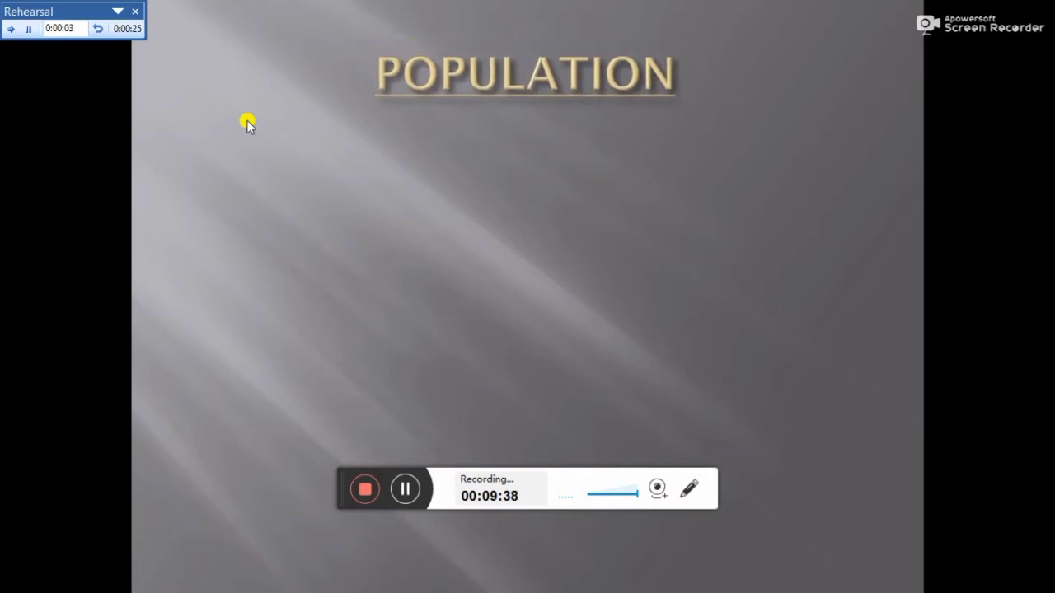
pyautogui.click(247, 120)
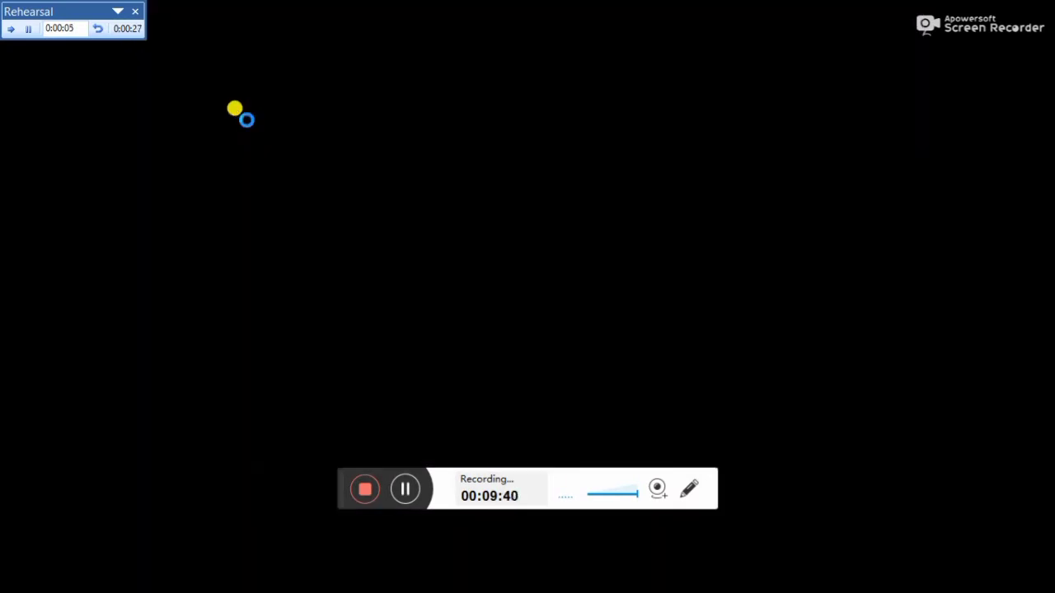
pyautogui.click(500, 328)
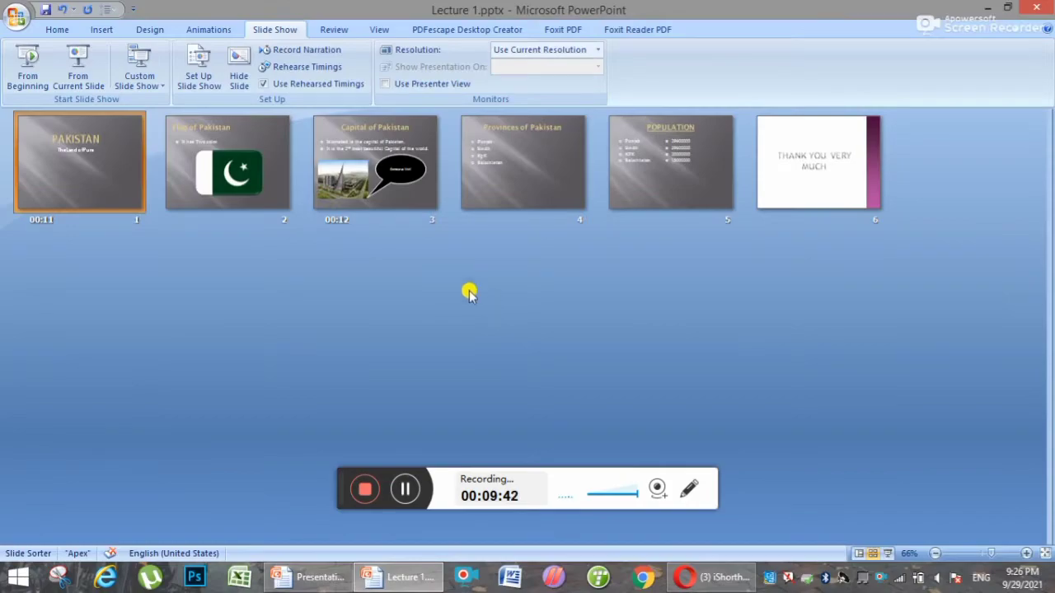
pyautogui.click(33, 66)
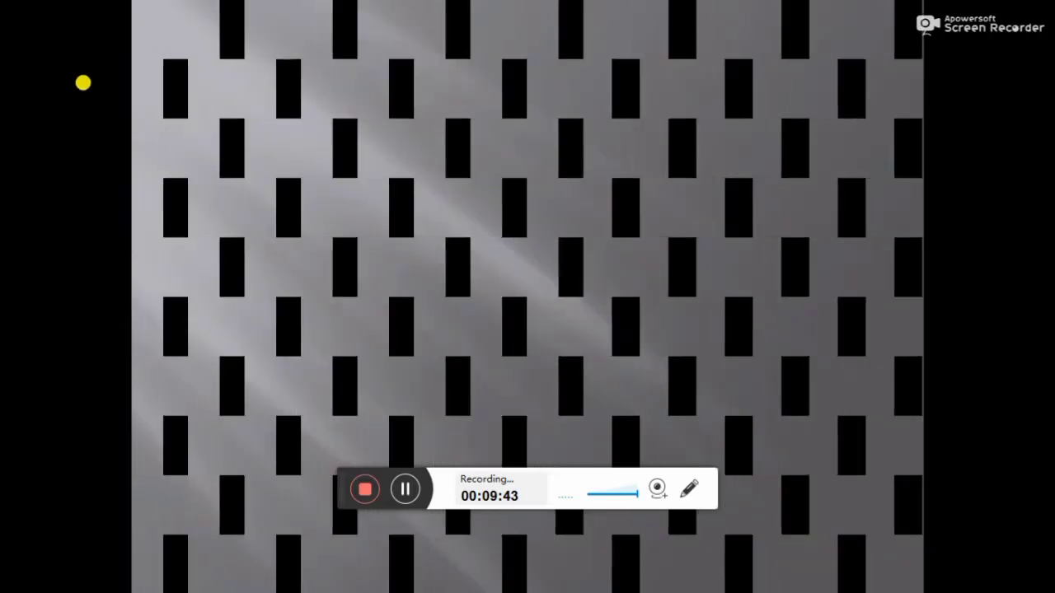
pyautogui.press('Escape')
pyautogui.click(105, 30)
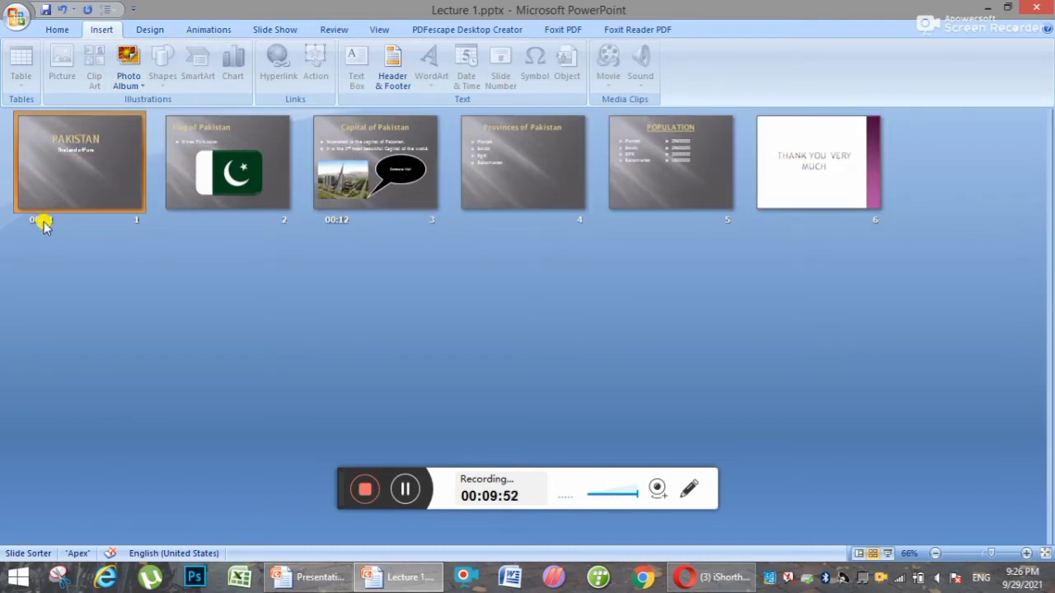
pyautogui.doubleClick(211, 147)
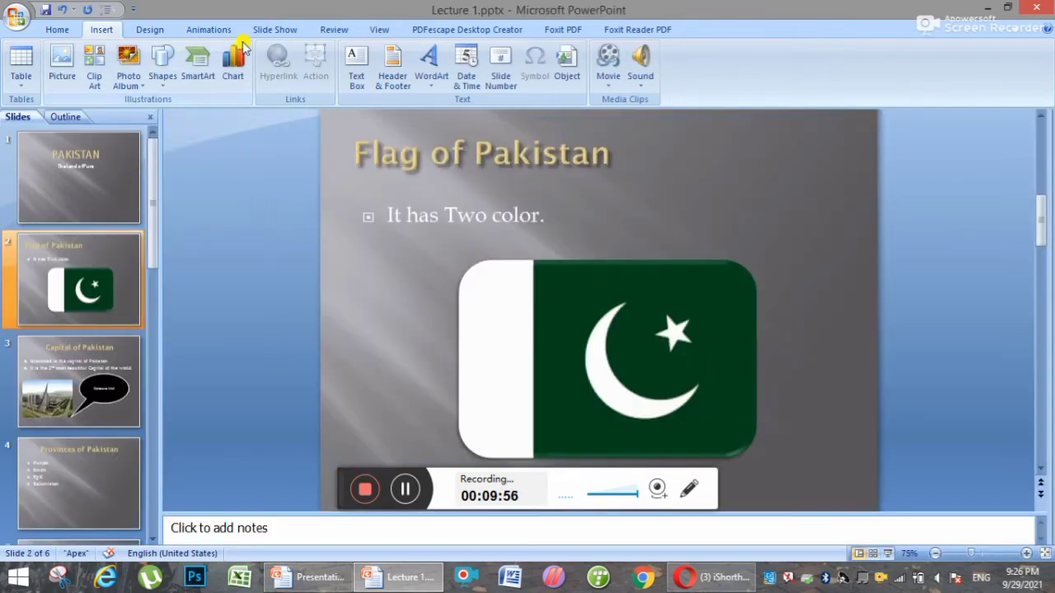
pyautogui.click(379, 30)
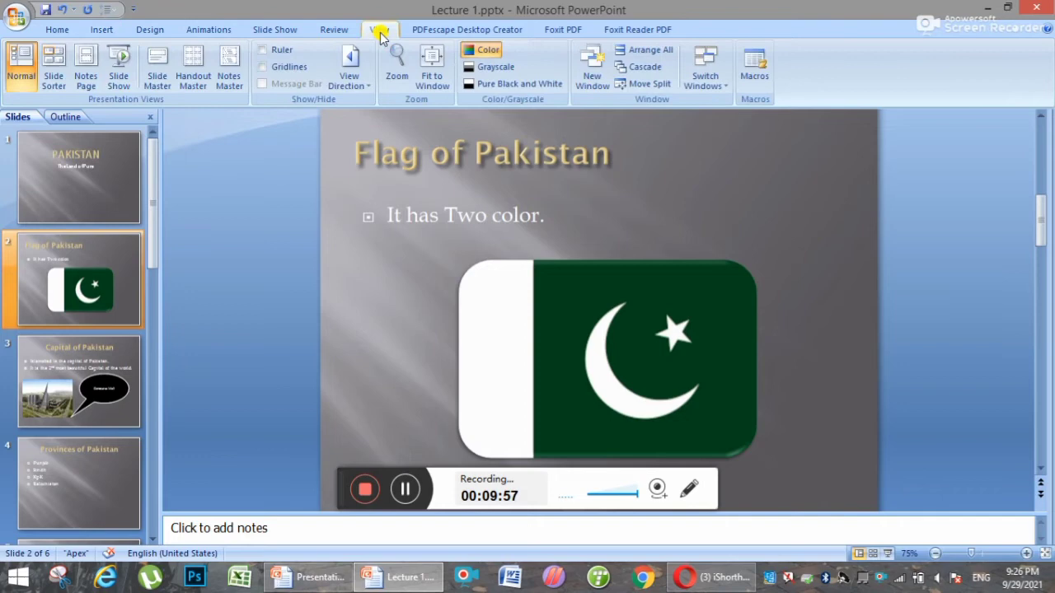
pyautogui.click(54, 71)
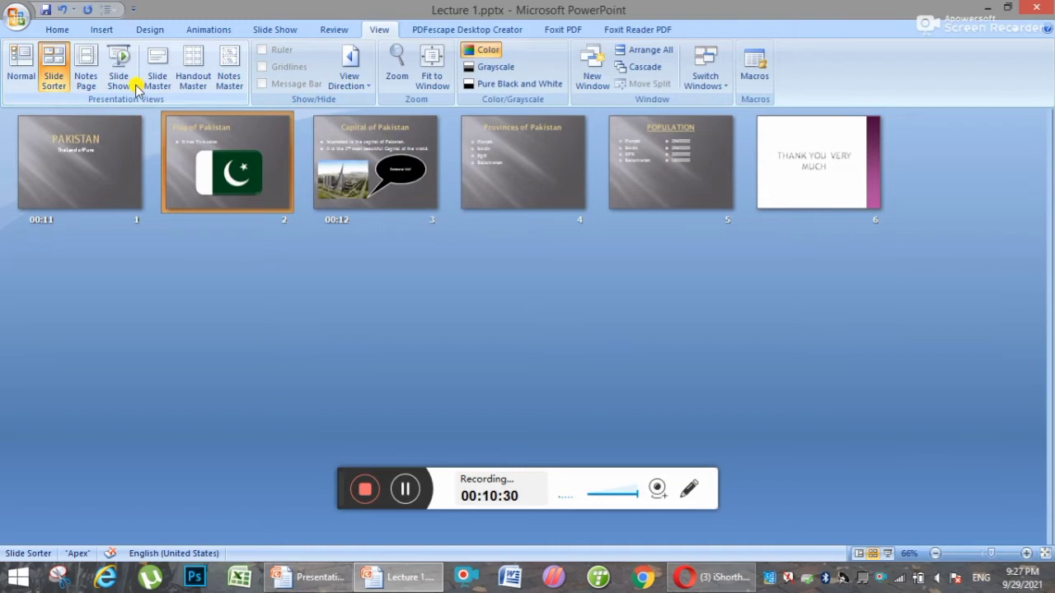
# Step: Show slide 2 as a notes page and scroll back through the earlier notes pages
pyautogui.click(91, 66)
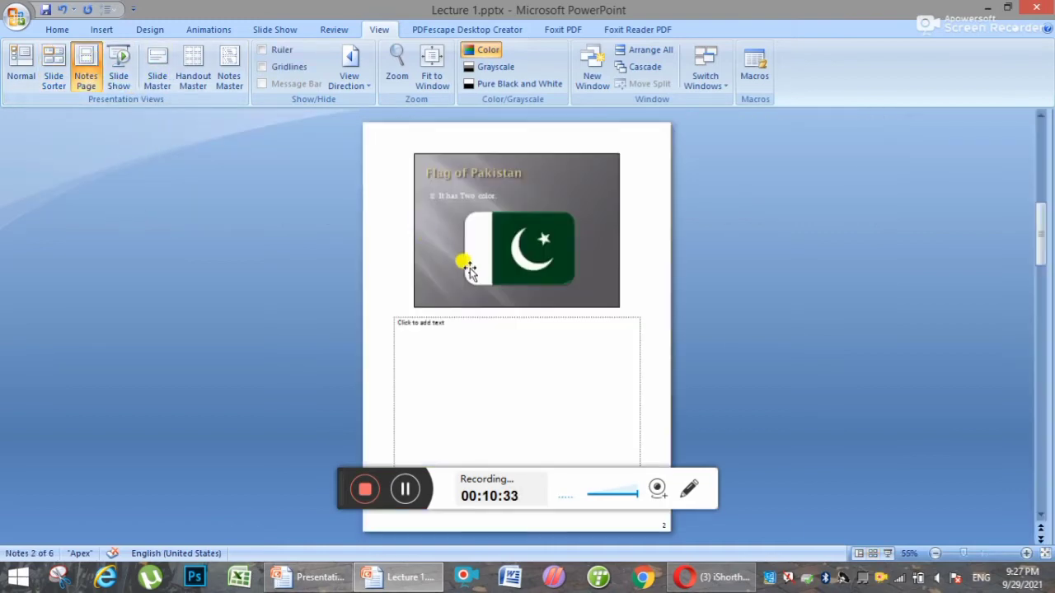
pyautogui.scroll(1, 523, 292)
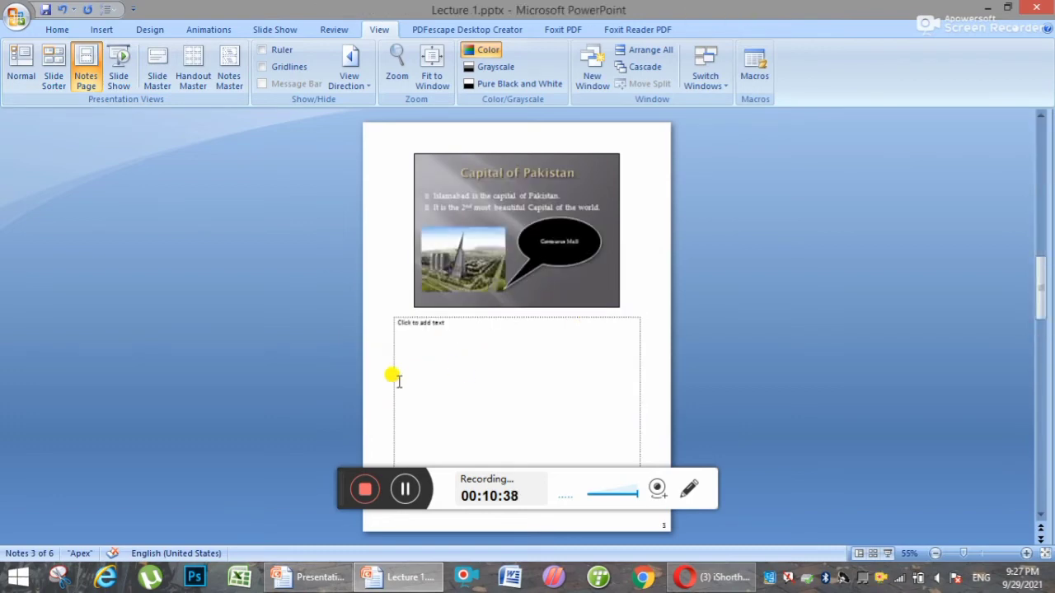
pyautogui.scroll(2, 473, 365)
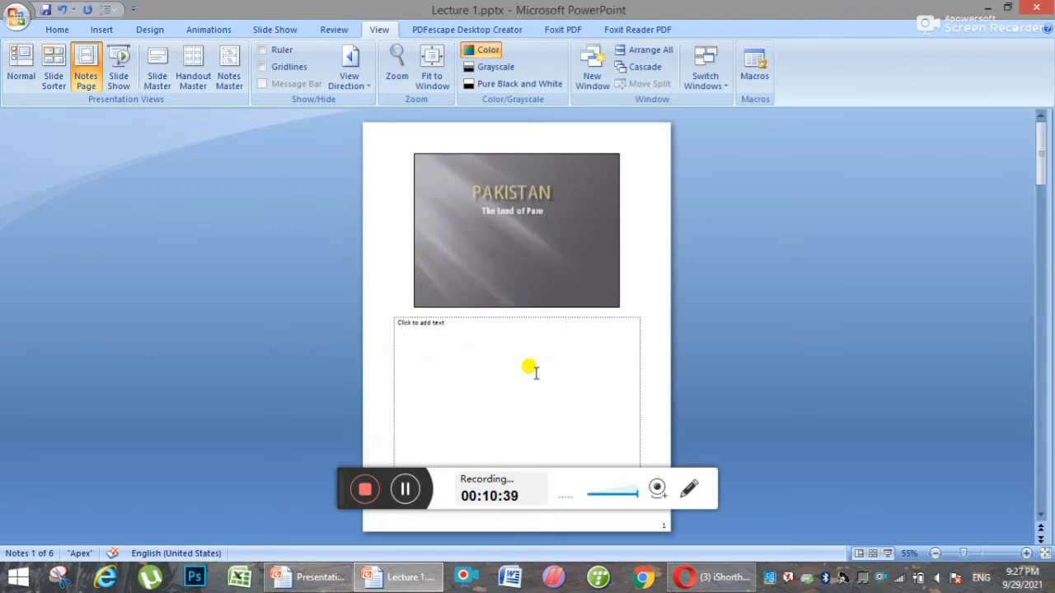
# Step: Preview the slide show, exit it, and open the six-slides-per-page Handout Master
pyautogui.click(117, 63)
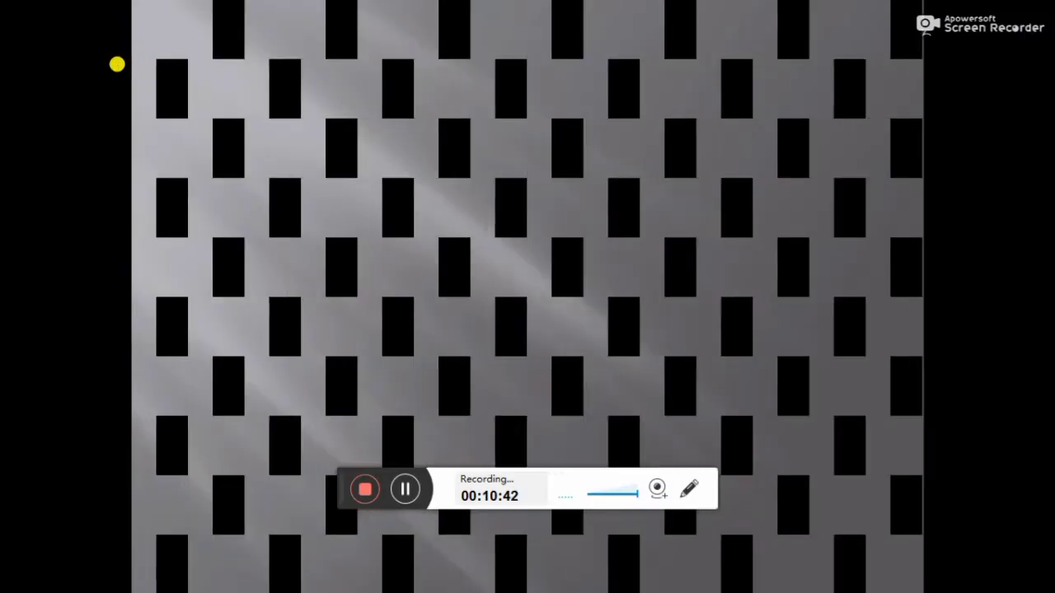
pyautogui.press('Escape')
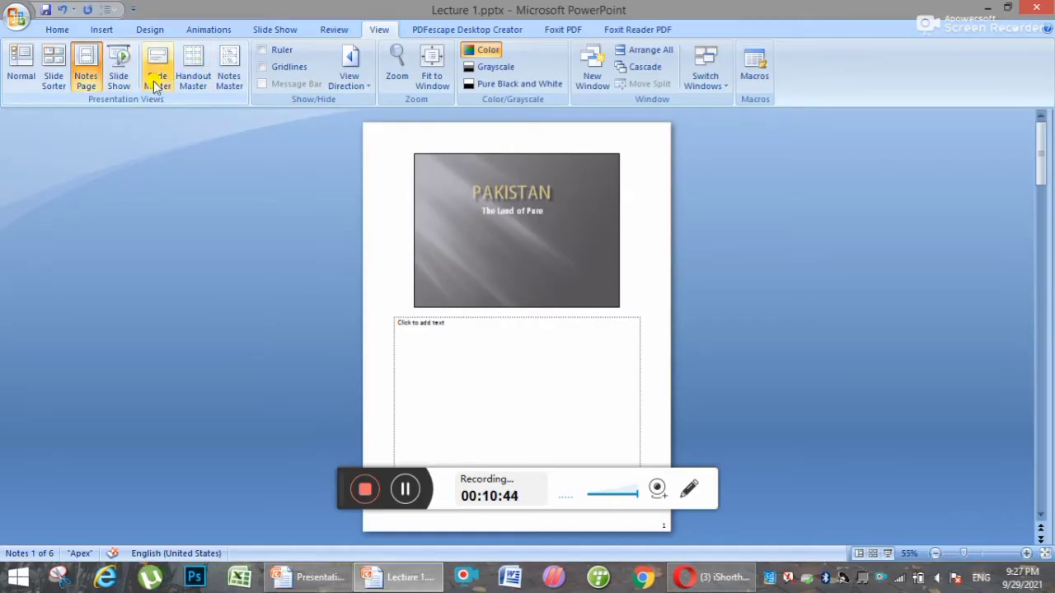
pyautogui.click(193, 70)
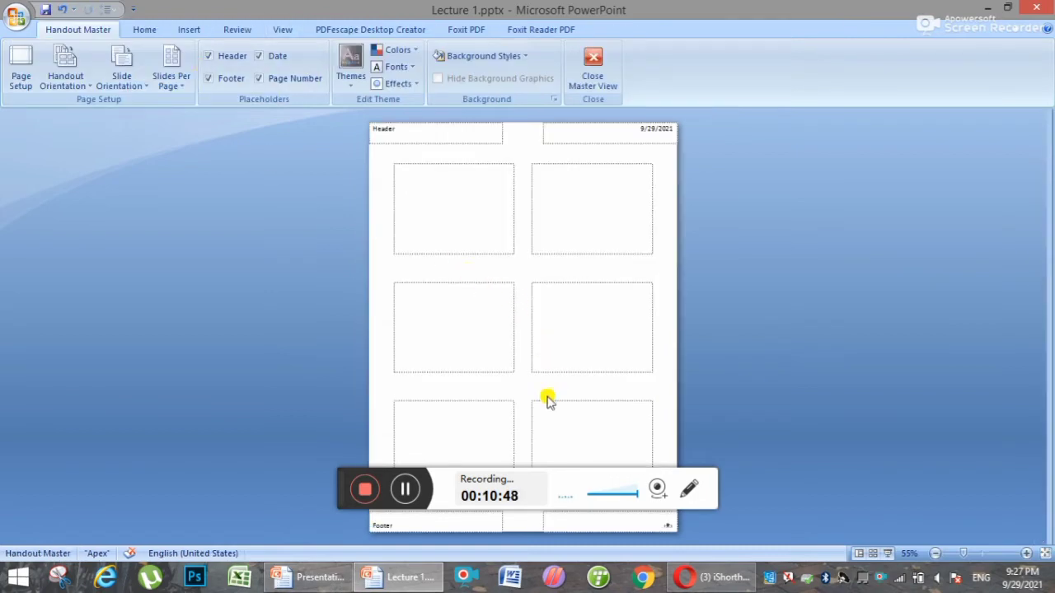
# Step: Open Page Setup from the Handout Master: On-screen Show (4:3), landscape slides, portrait handouts
pyautogui.moveTo(338, 476)
pyautogui.mouseDown()
pyautogui.moveTo(279, 521)
pyautogui.moveTo(611, 467)
pyautogui.moveTo(336, 511)
pyautogui.mouseUp()
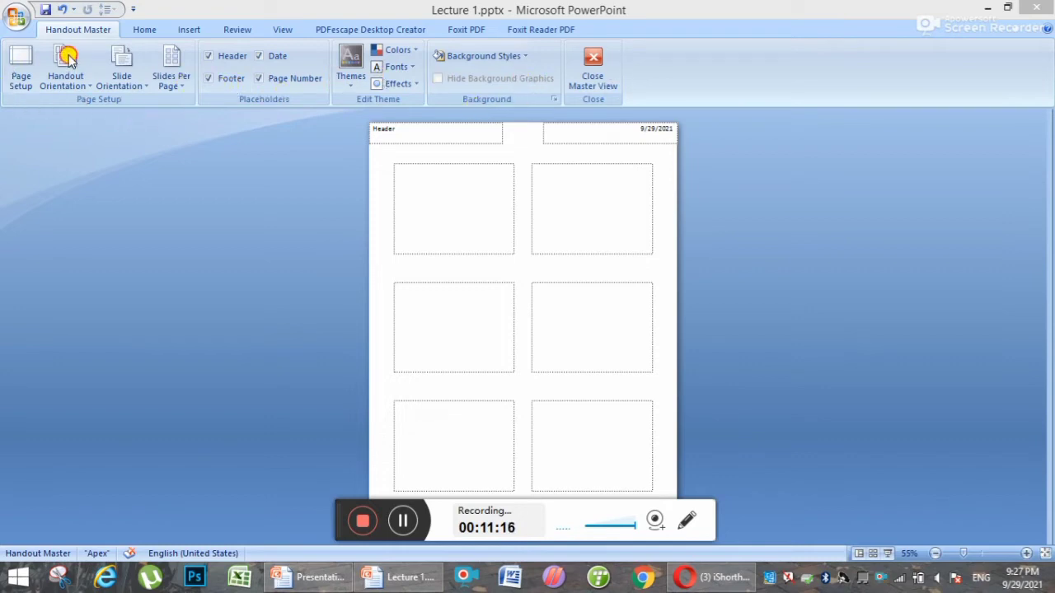
pyautogui.click(21, 70)
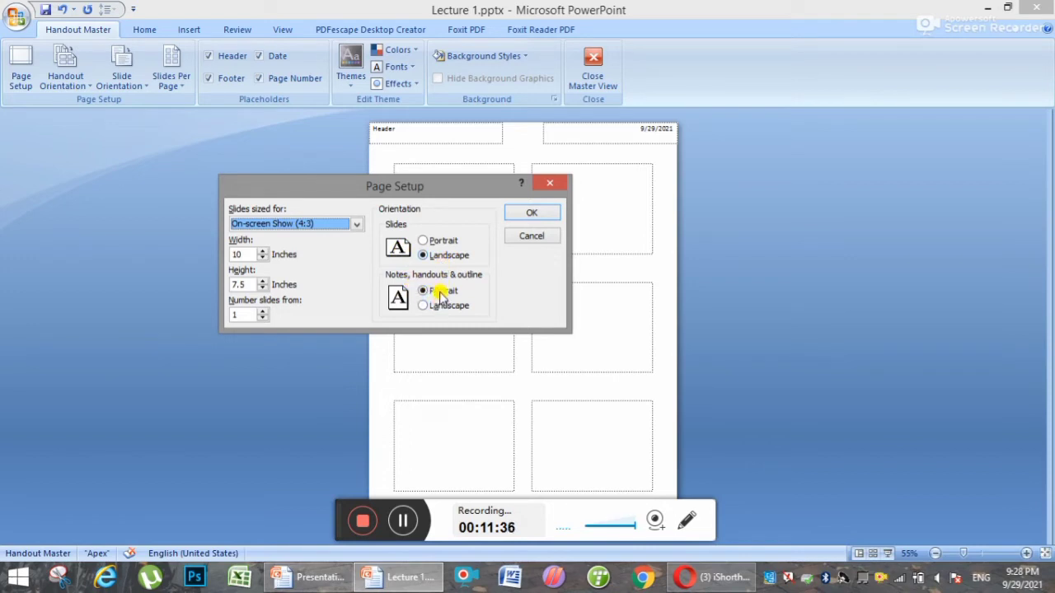
# Step: Keep portrait handout orientation, close Page Setup, and toggle Ruler and Gridlines on then off
pyautogui.click(441, 292)
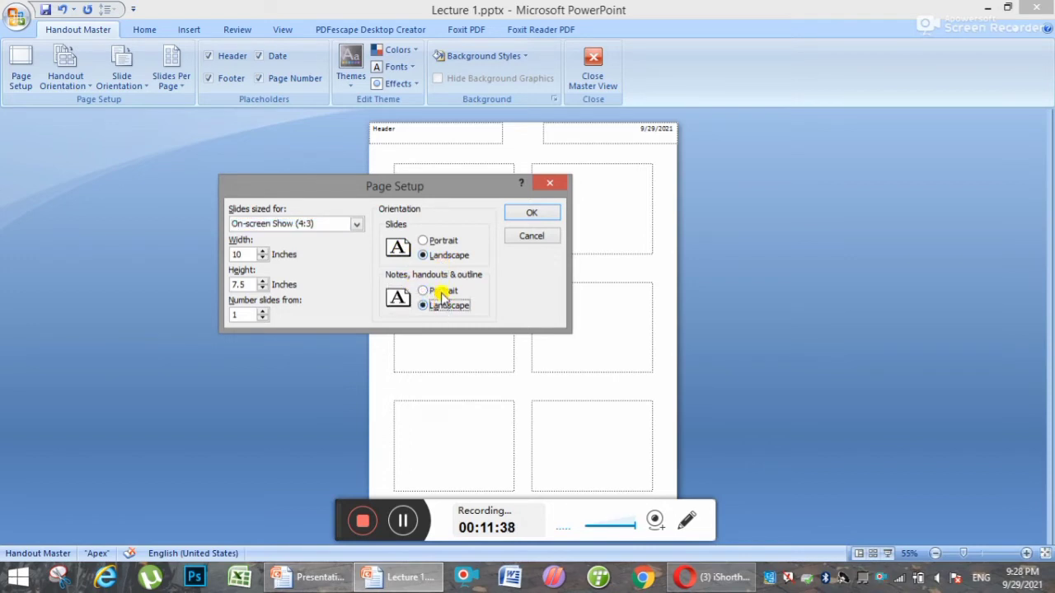
pyautogui.click(555, 213)
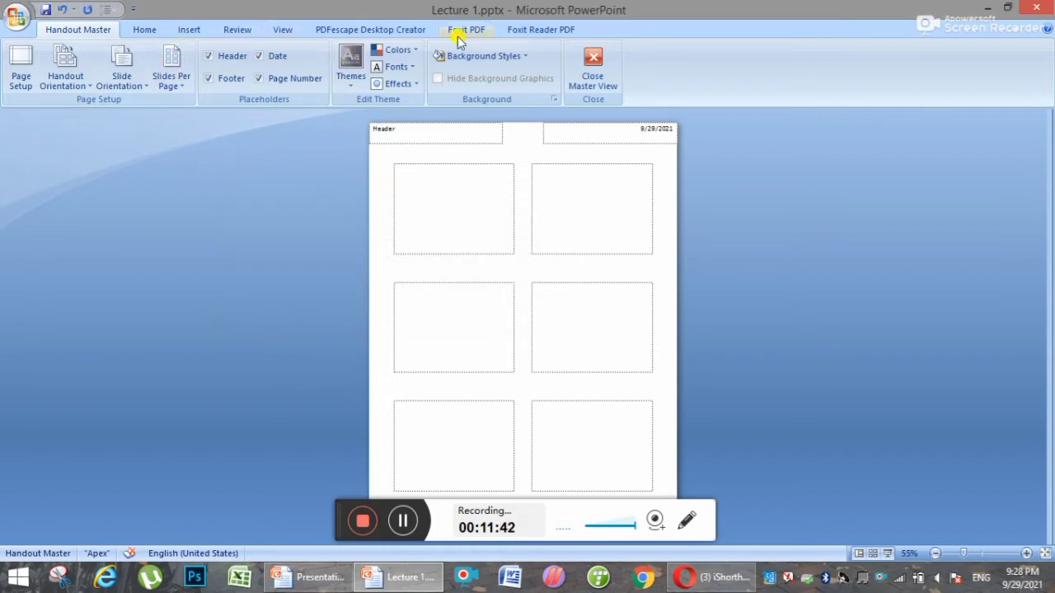
pyautogui.click(281, 30)
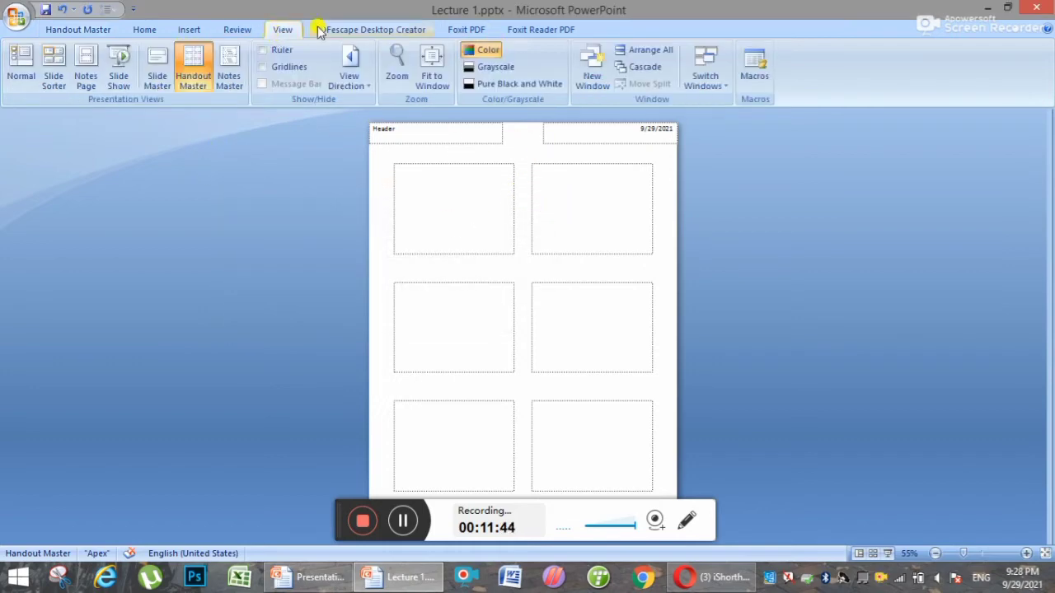
pyautogui.click(281, 51)
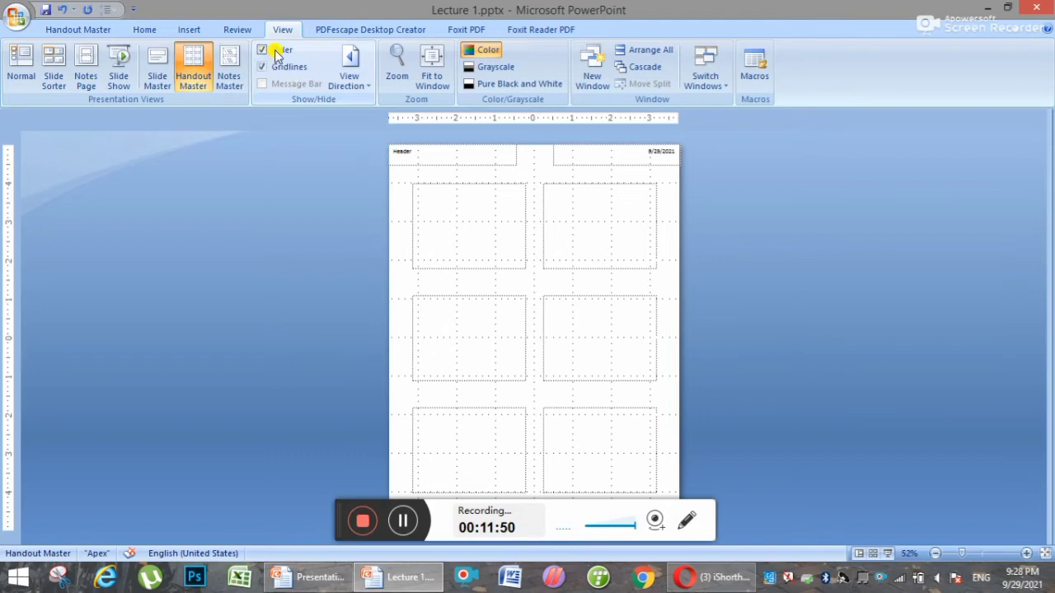
pyautogui.click(281, 51)
pyautogui.click(289, 73)
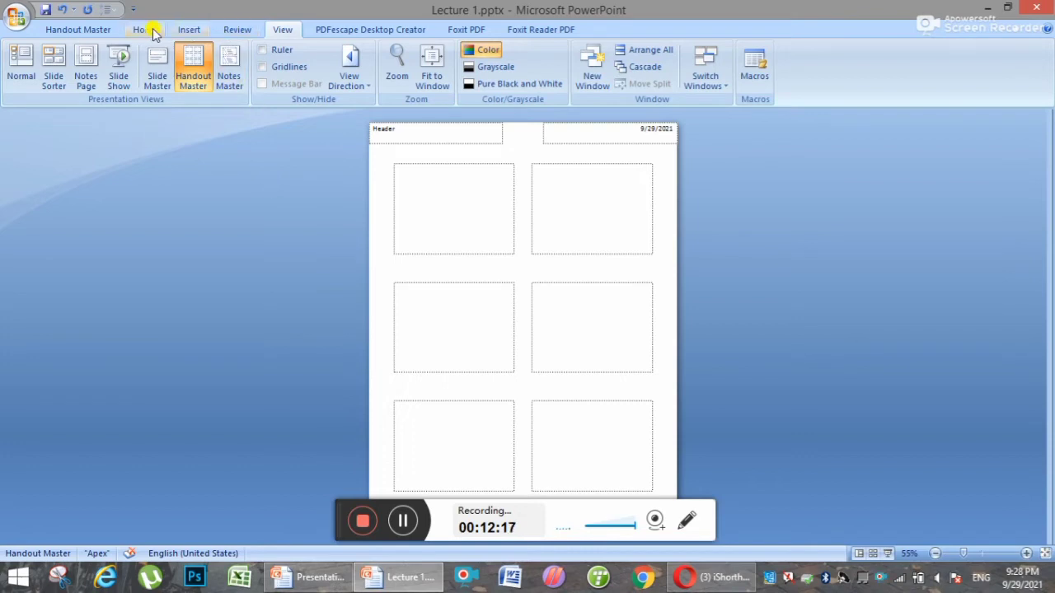
# Step: In Header and Footer for slides, turn on the date and make it fixed text 'ishorthand'
pyautogui.click(188, 30)
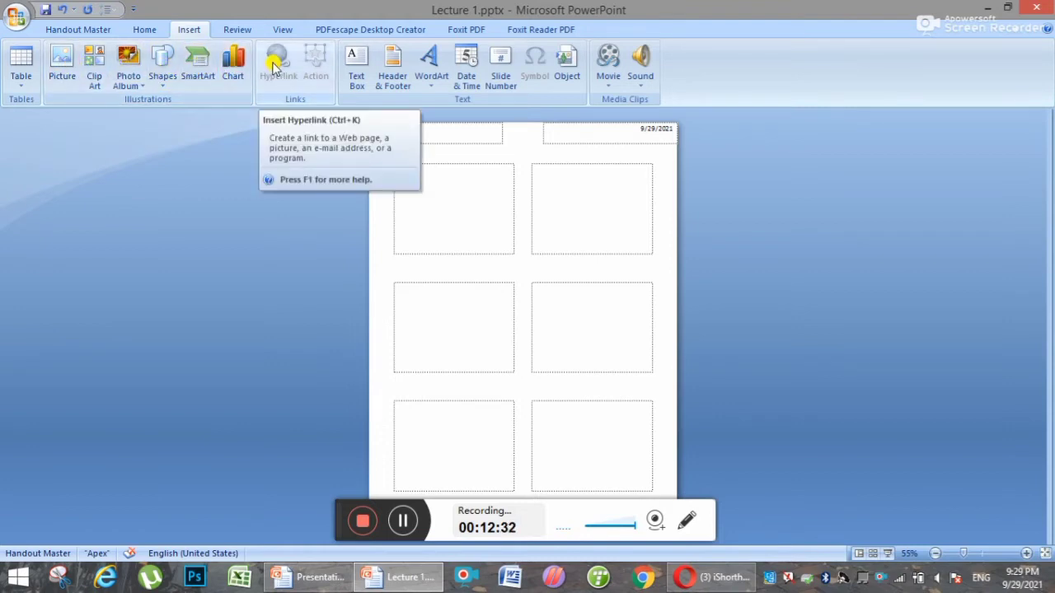
pyautogui.click(392, 66)
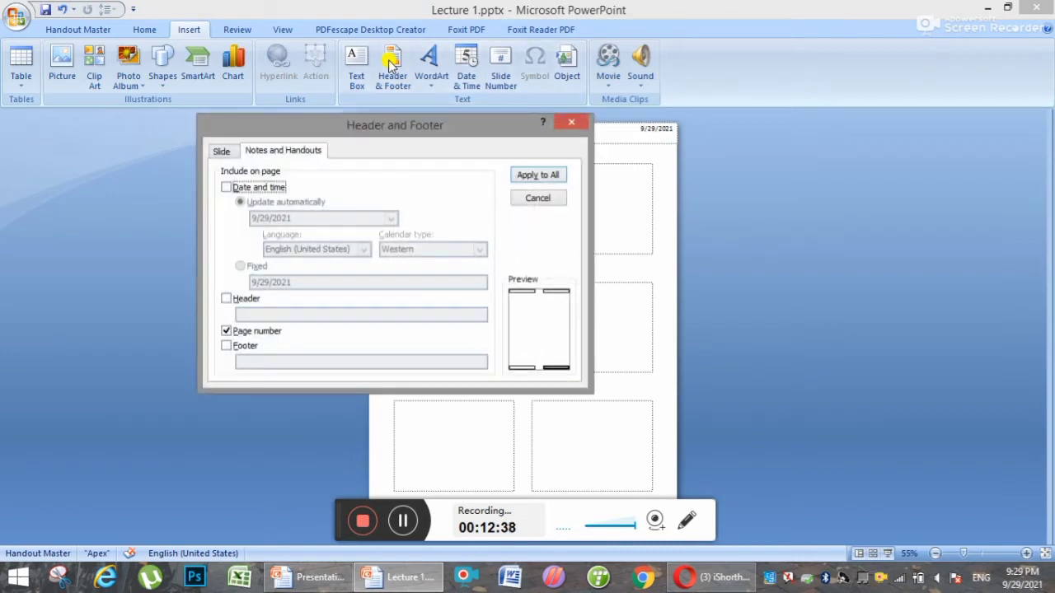
pyautogui.moveTo(381, 132); pyautogui.dragTo(391, 76)
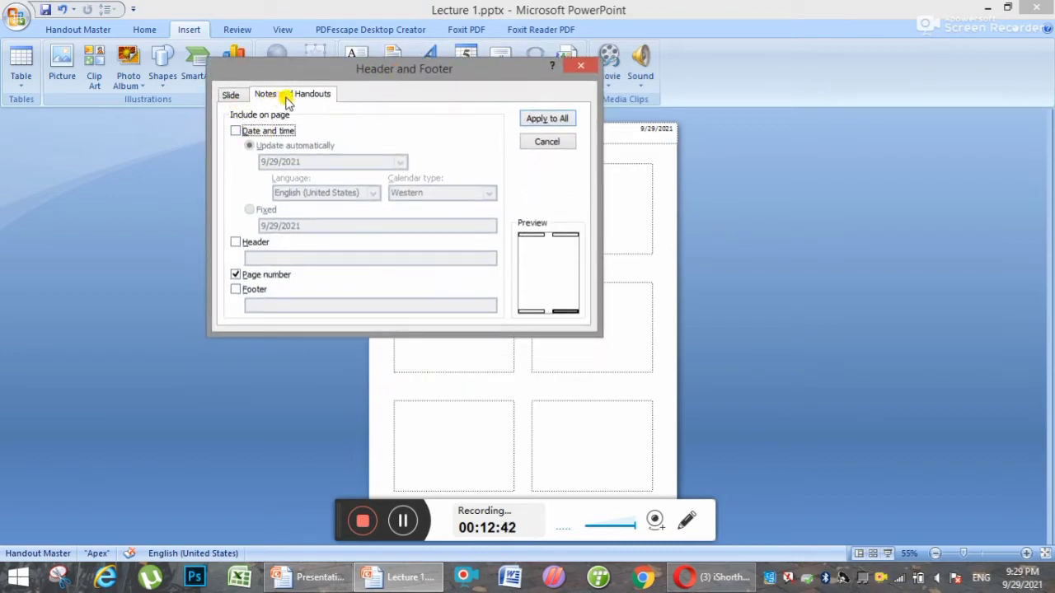
pyautogui.click(240, 96)
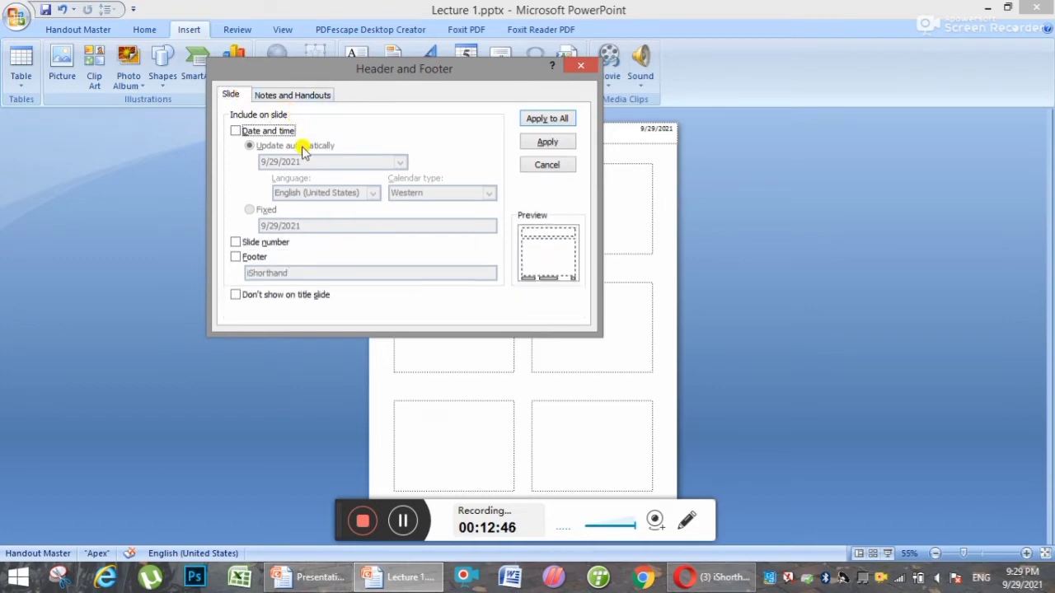
pyautogui.click(237, 132)
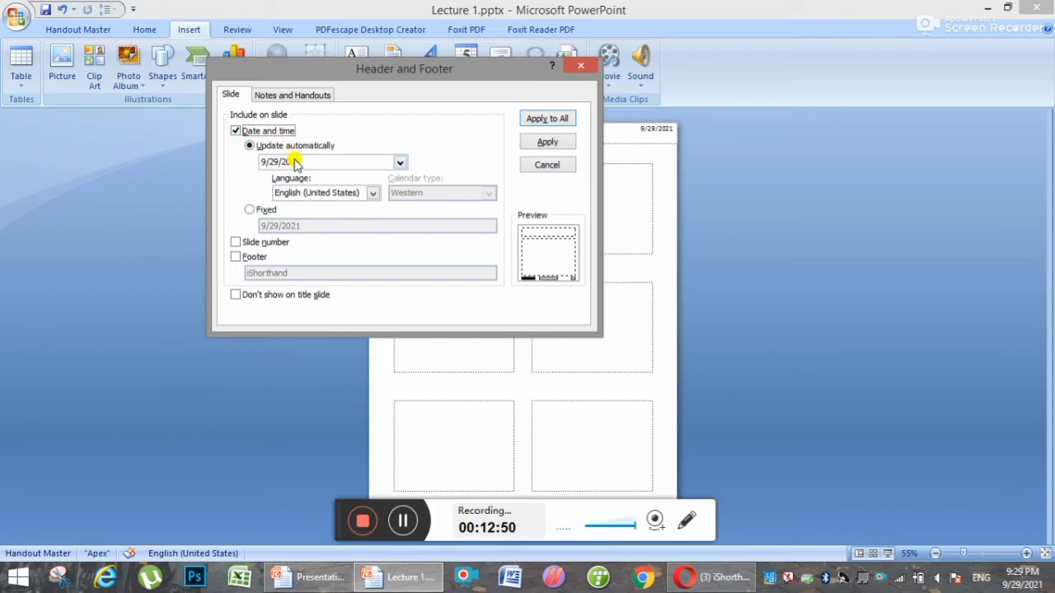
pyautogui.click(400, 163)
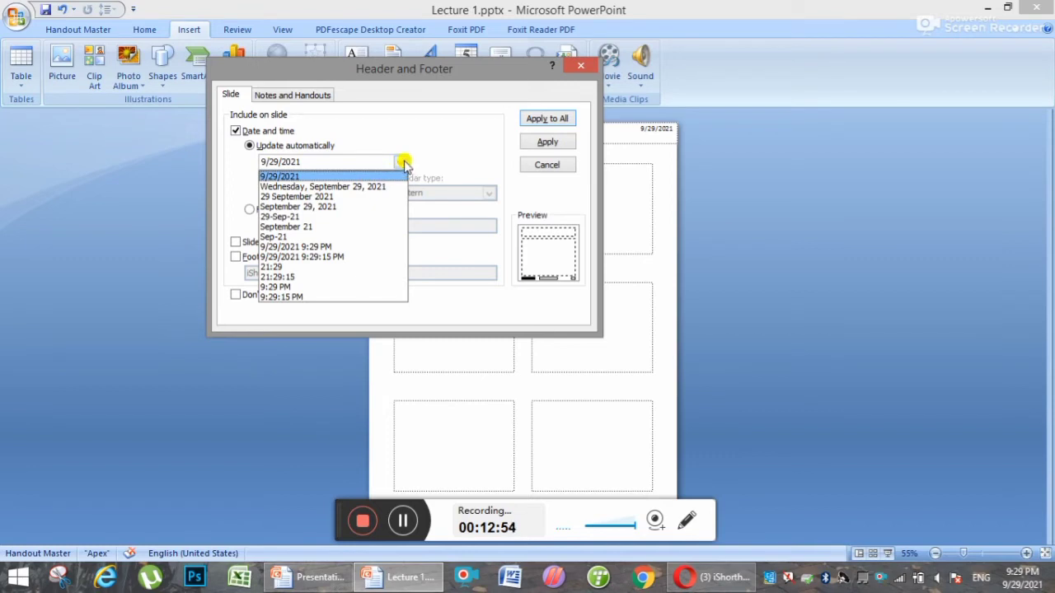
pyautogui.click(455, 136)
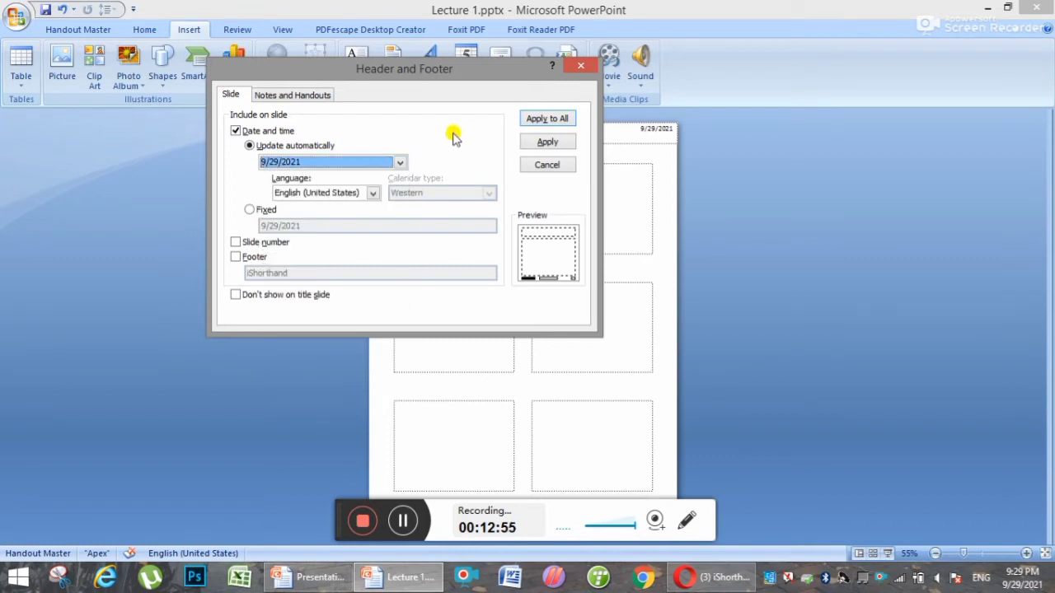
pyautogui.click(251, 211)
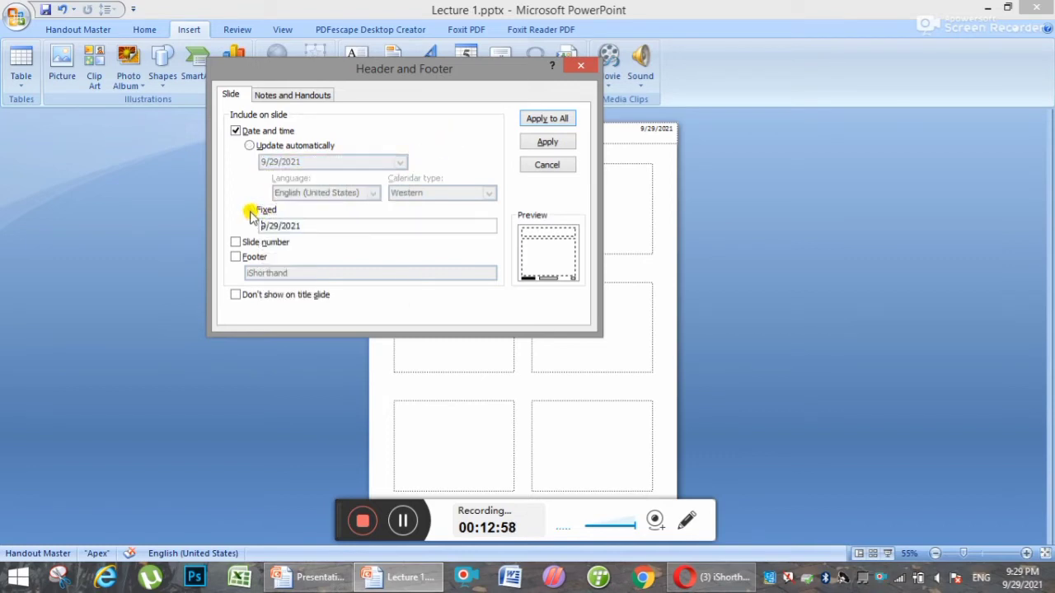
pyautogui.moveTo(301, 226); pyautogui.dragTo(238, 228)
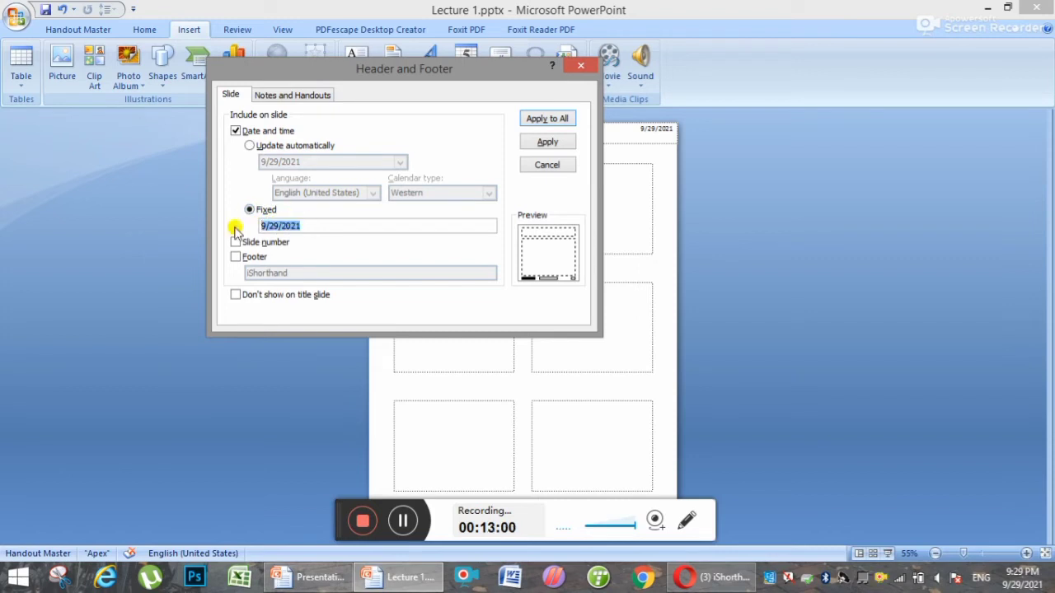
pyautogui.press('BackSpace')
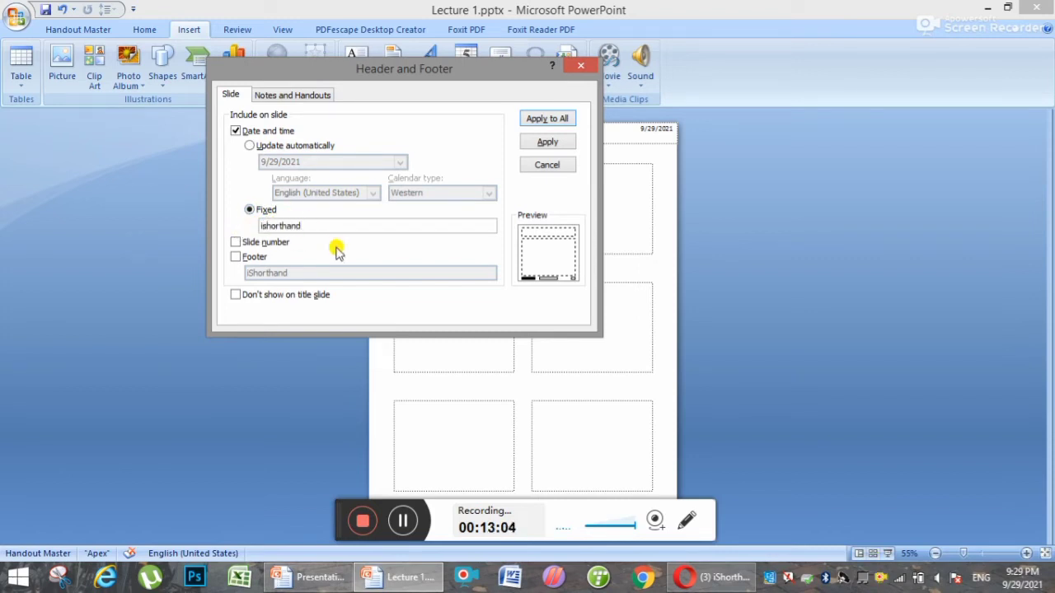
# Step: Add slide numbers and the author-name footer, hide them on the title slide, and apply to all
pyautogui.click(237, 243)
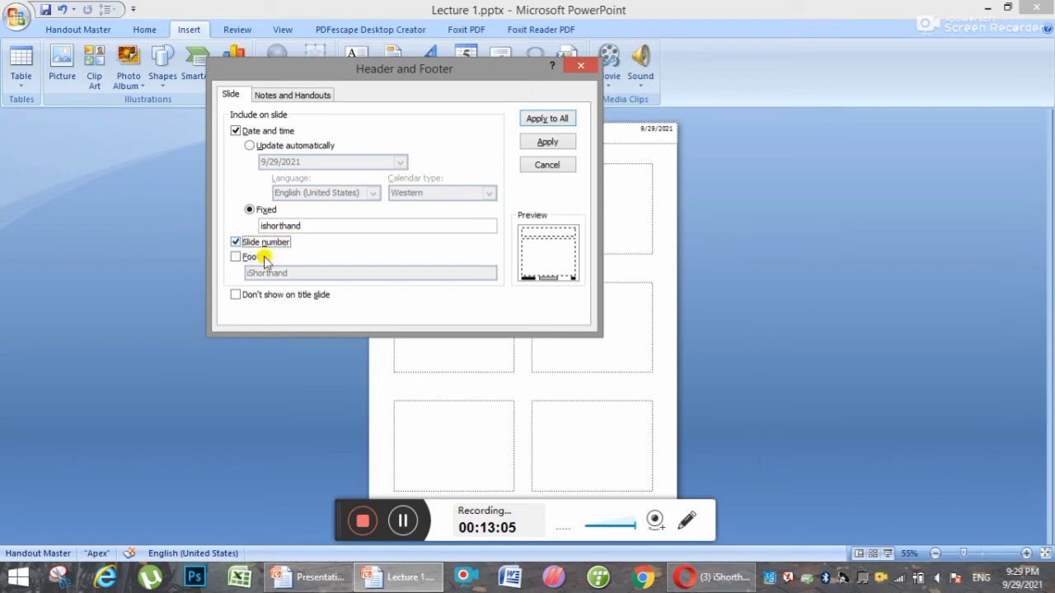
pyautogui.click(237, 257)
pyautogui.moveTo(309, 271); pyautogui.dragTo(249, 272)
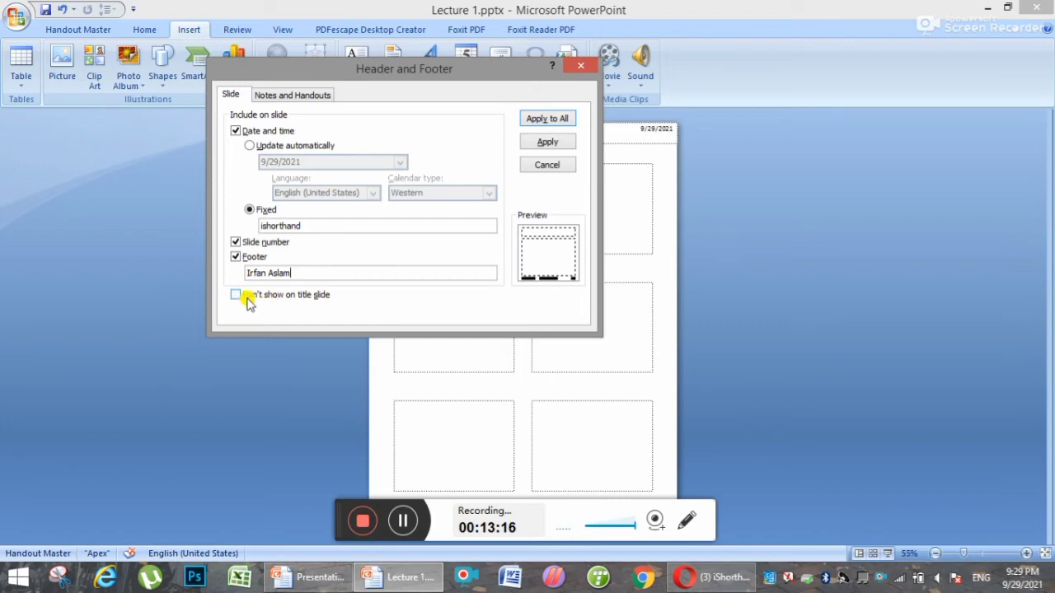
pyautogui.click(246, 297)
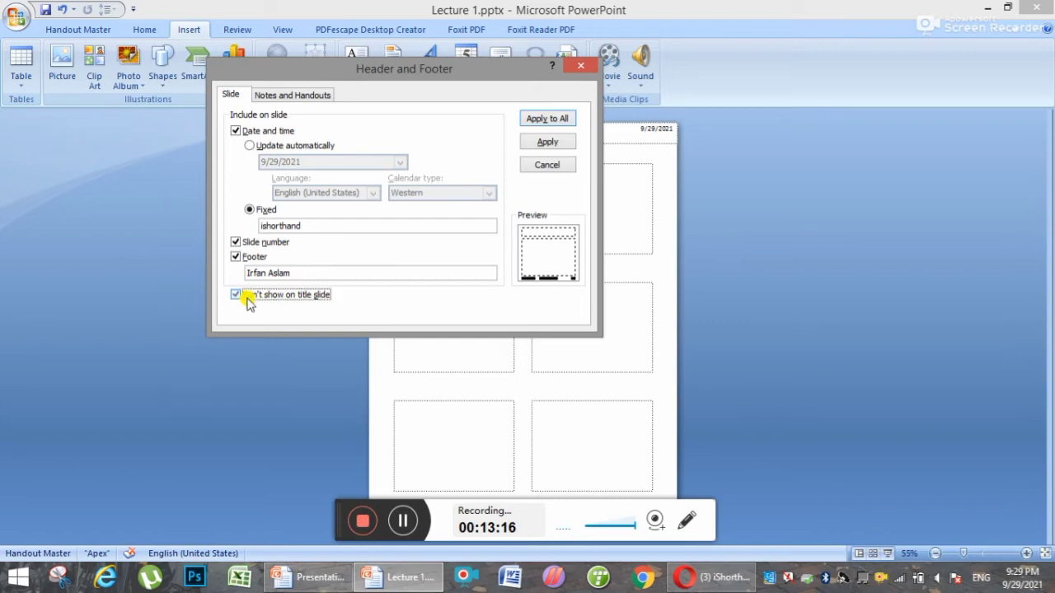
pyautogui.click(556, 120)
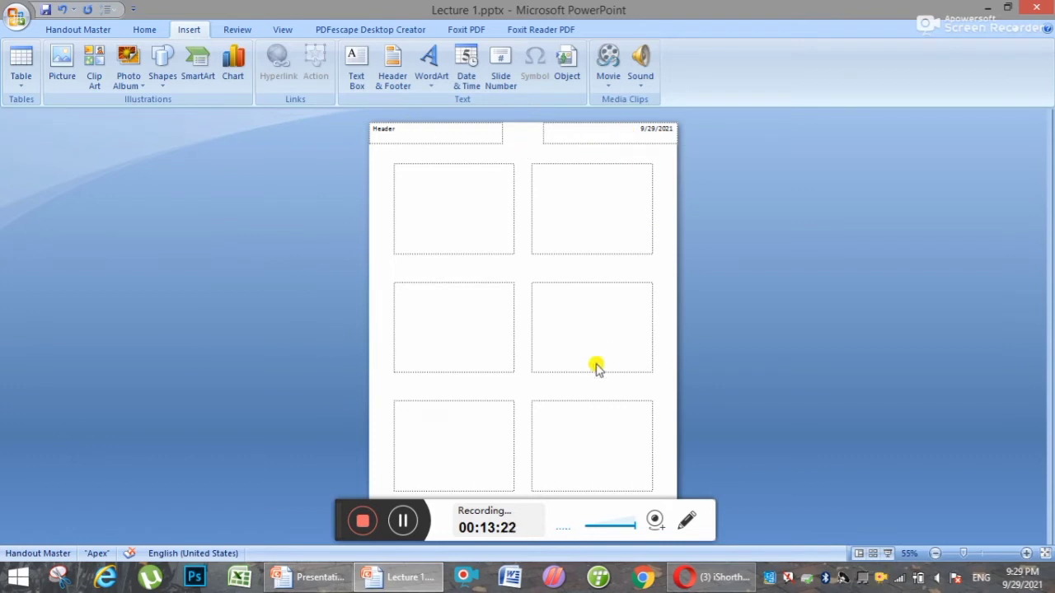
# Step: Return to Normal view on slide 2 and check its ishorthand, author-name and slide-number footers
pyautogui.moveTo(337, 511); pyautogui.dragTo(592, 315)
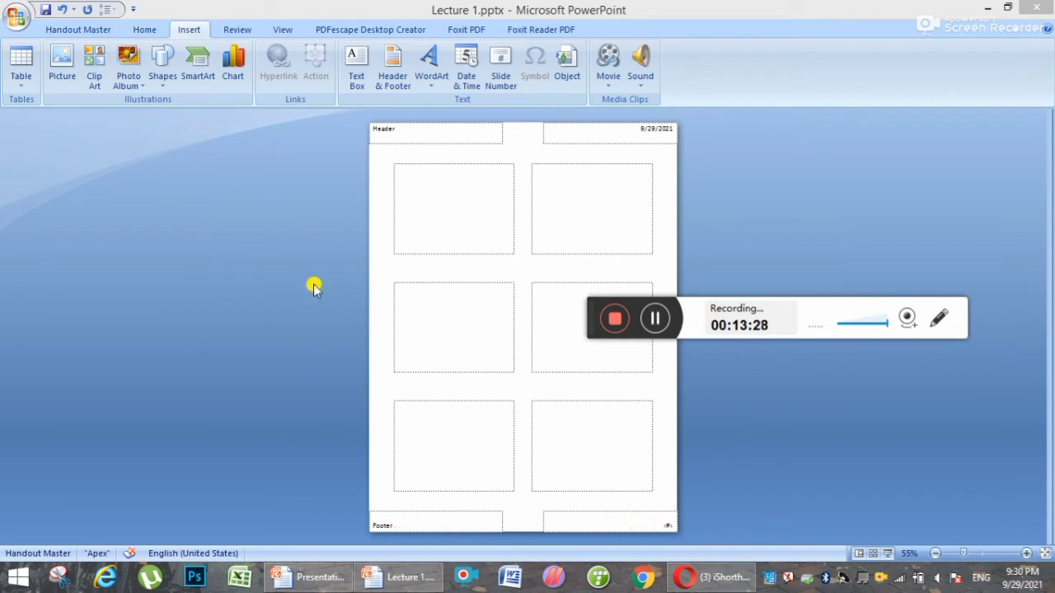
pyautogui.click(281, 30)
pyautogui.click(11, 59)
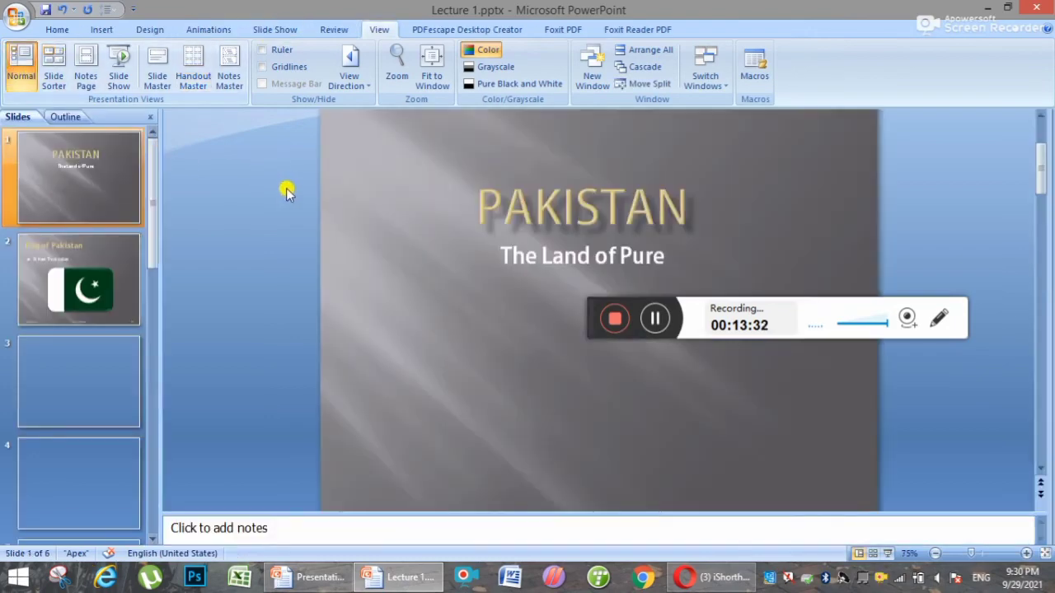
pyautogui.click(136, 272)
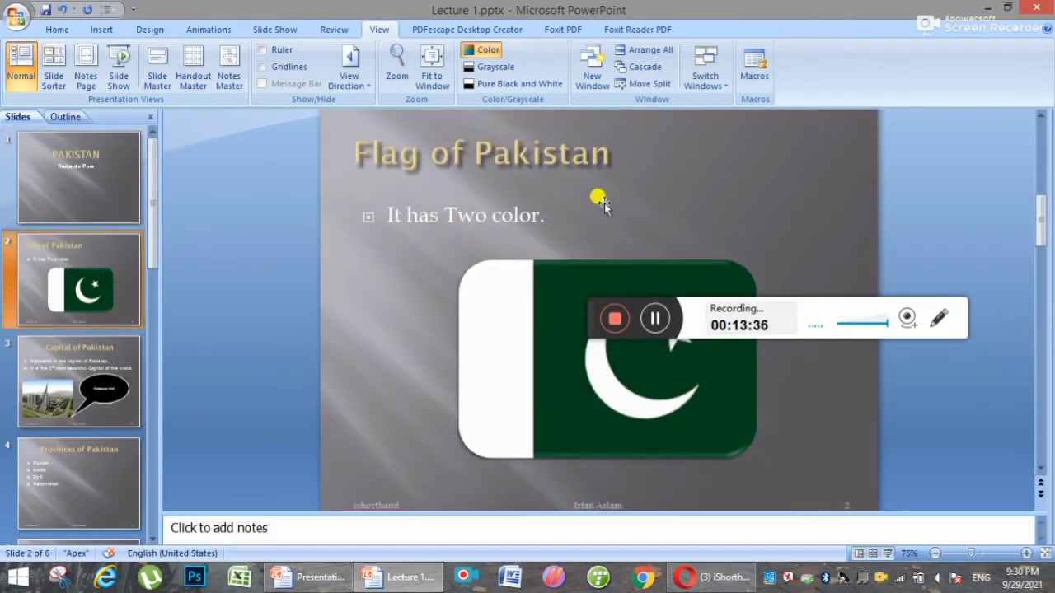
pyautogui.click(378, 494)
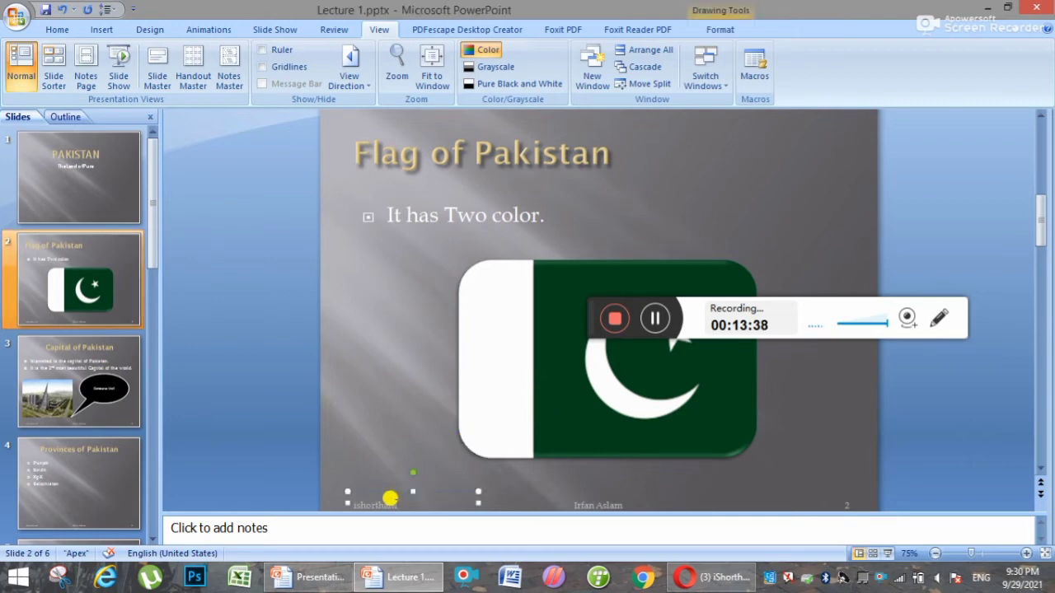
pyautogui.click(842, 501)
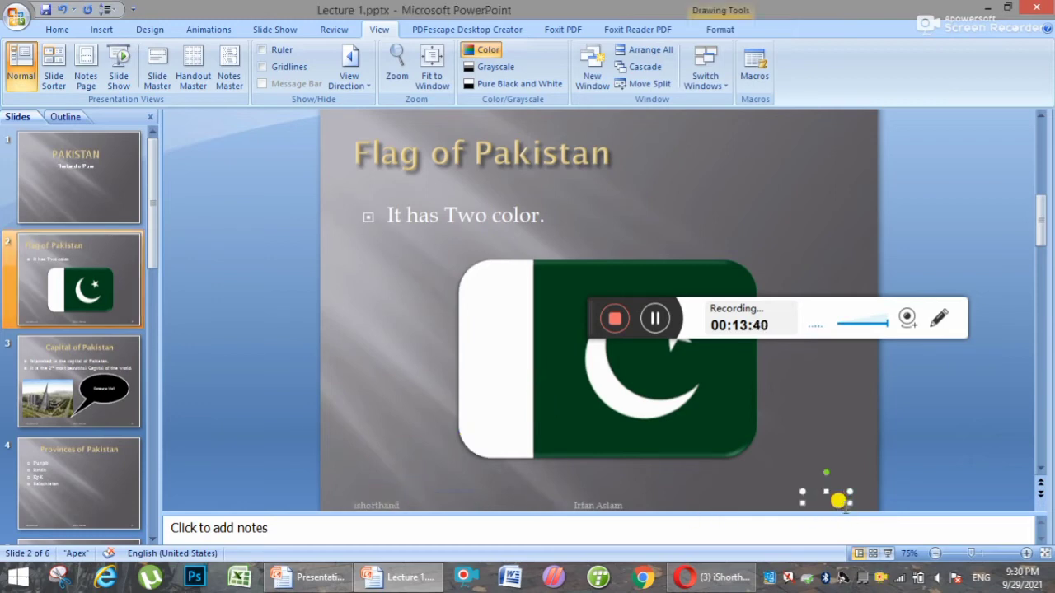
pyautogui.click(620, 505)
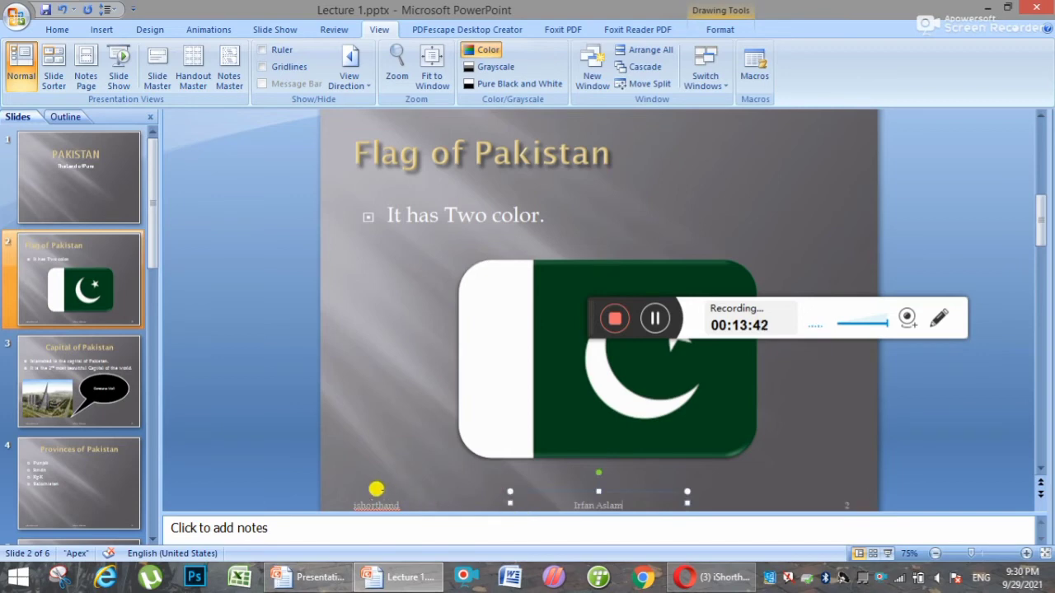
pyautogui.click(377, 494)
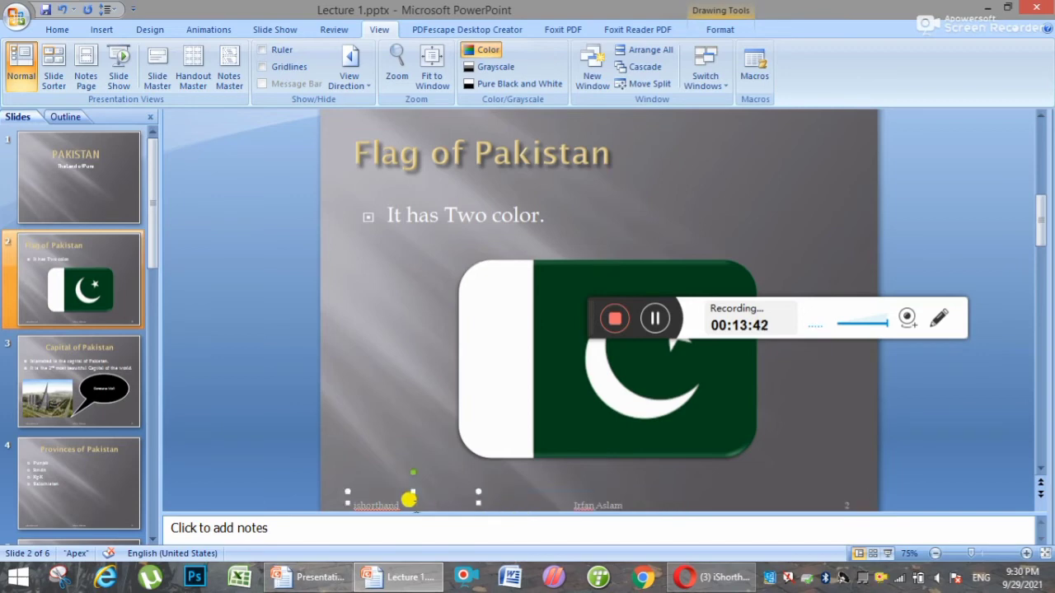
pyautogui.click(577, 504)
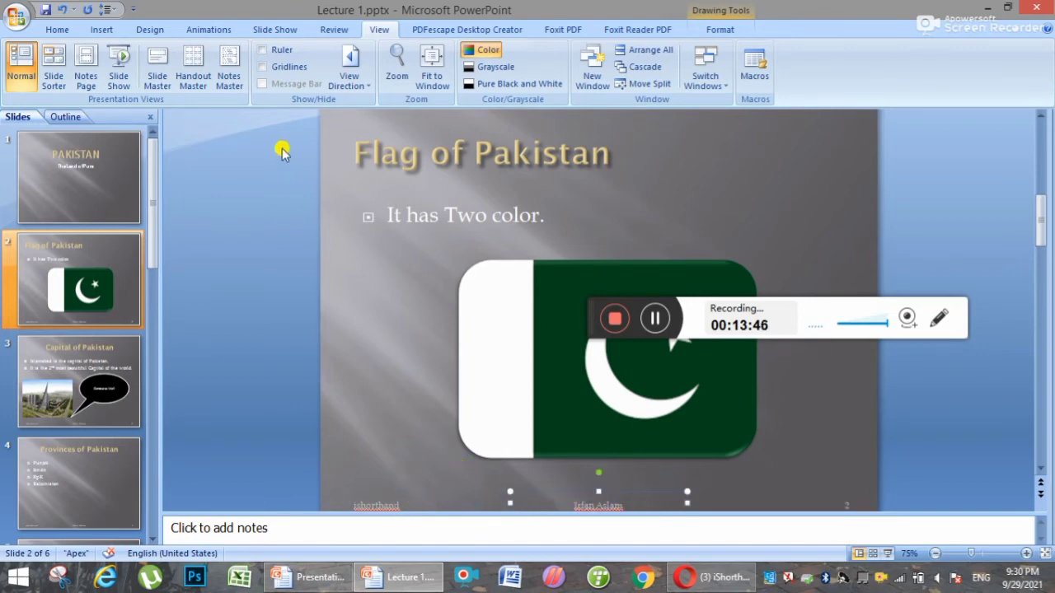
# Step: Reopen the Handout Master from the View tab, then close Master View
pyautogui.click(322, 29)
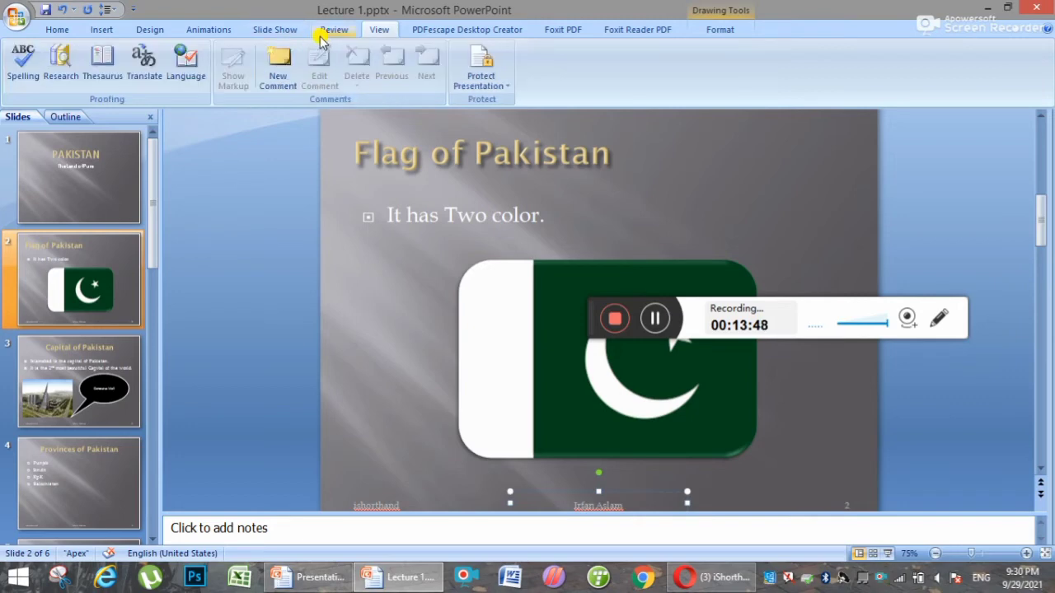
pyautogui.click(369, 29)
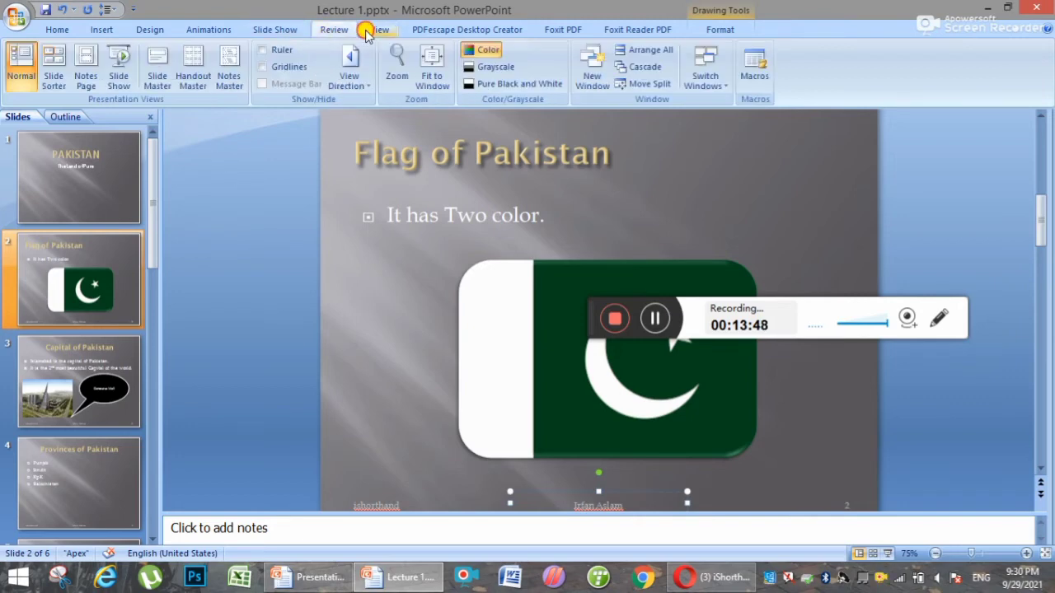
pyautogui.click(194, 67)
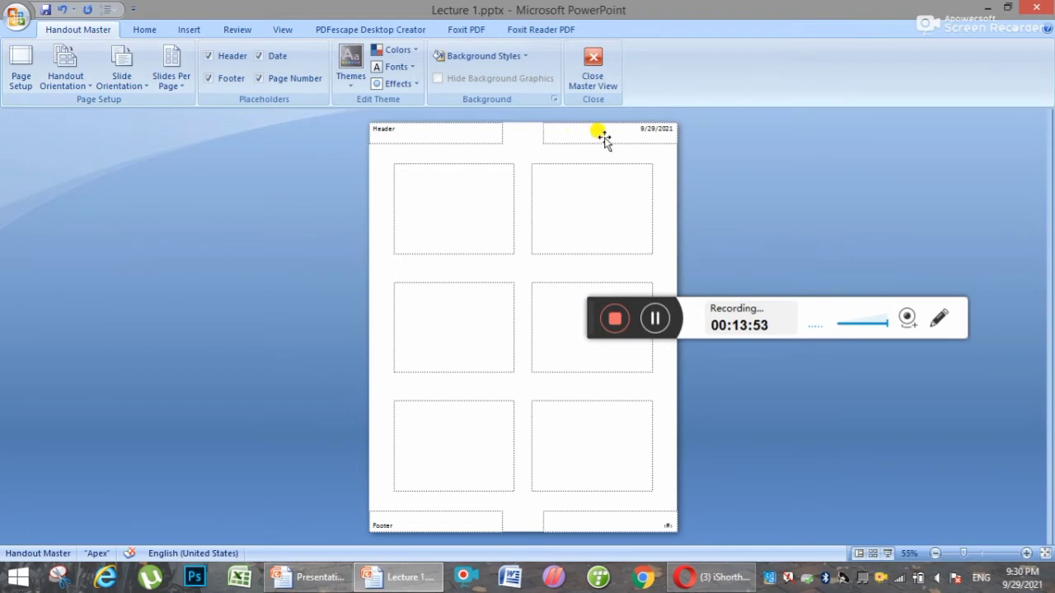
pyautogui.click(594, 68)
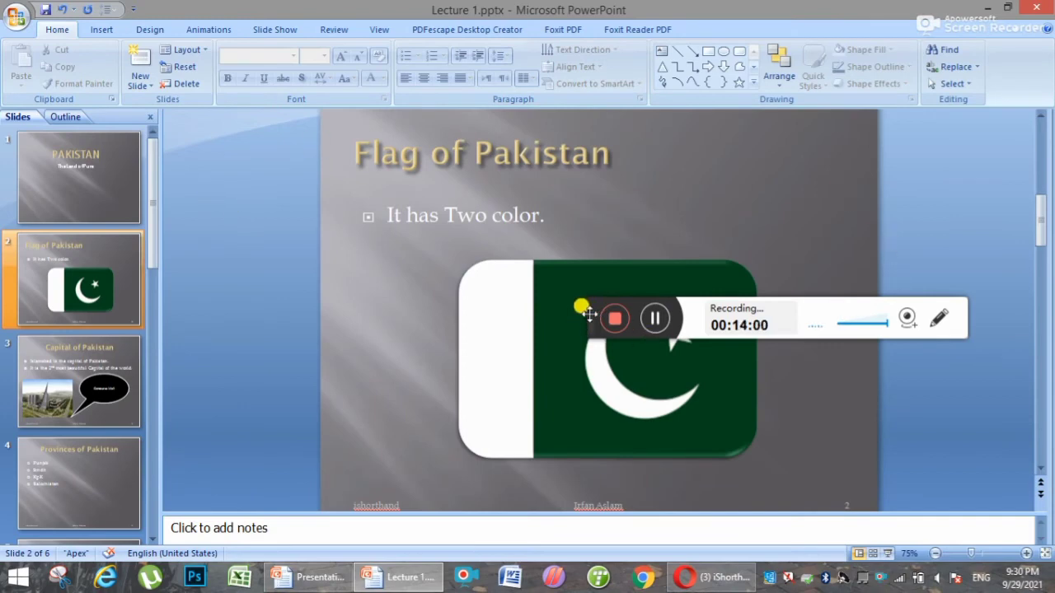
# Step: Reselect the Flag of Pakistan slide 2 and reopen Header & Footer from the Insert tab
pyautogui.moveTo(588, 314)
pyautogui.mouseDown()
pyautogui.moveTo(329, 488)
pyautogui.moveTo(262, 548)
pyautogui.mouseUp()
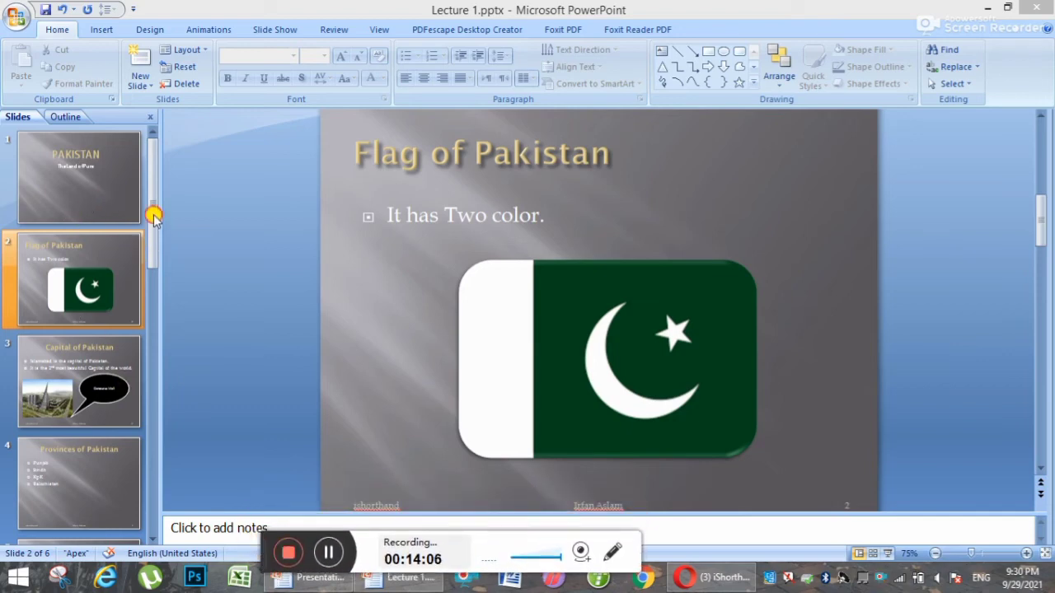
pyautogui.click(153, 247)
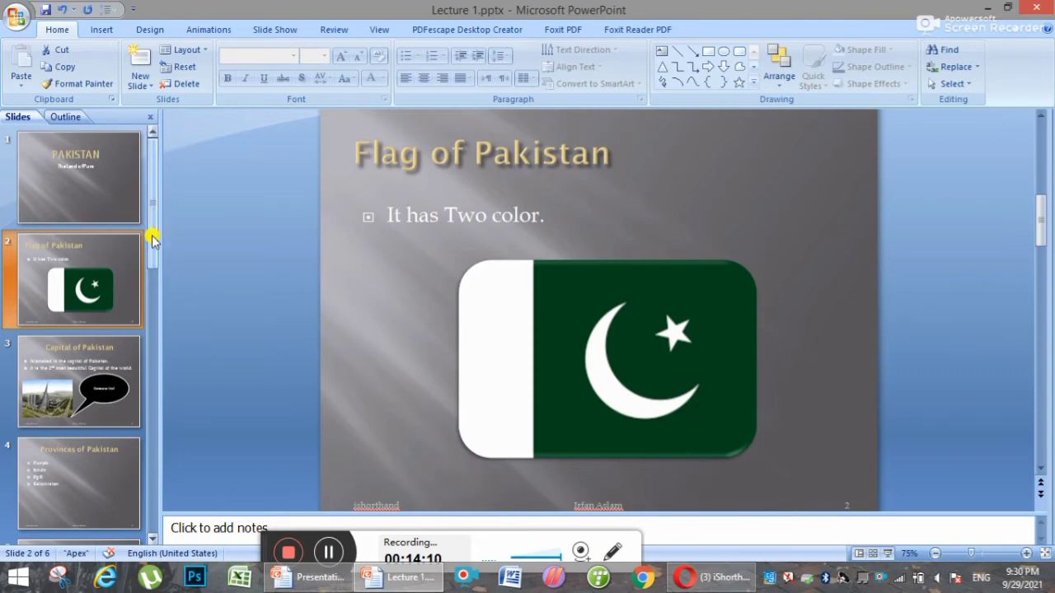
pyautogui.click(83, 375)
pyautogui.click(94, 285)
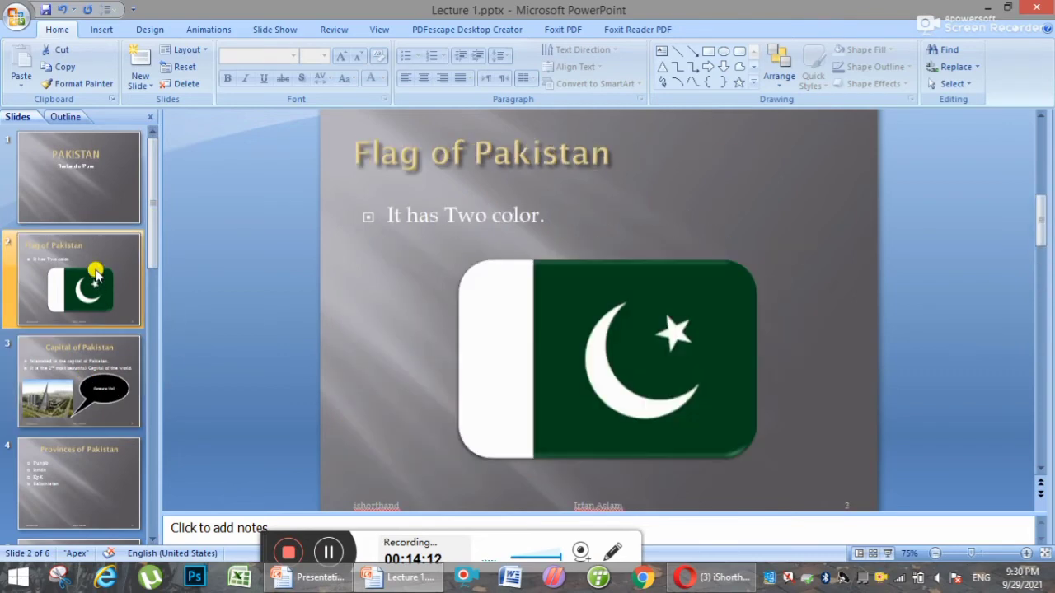
pyautogui.click(108, 33)
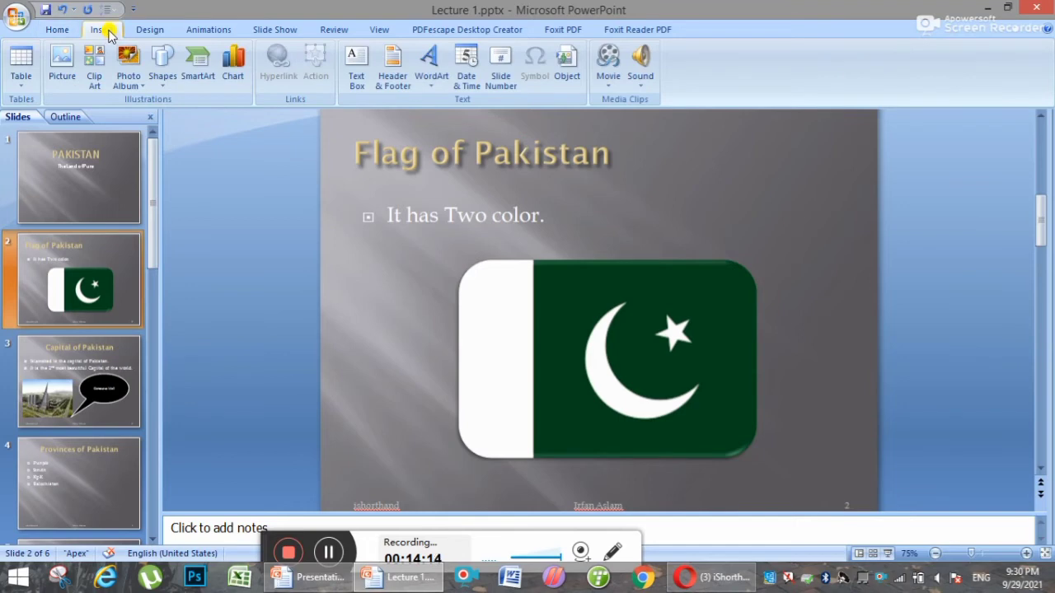
pyautogui.click(392, 70)
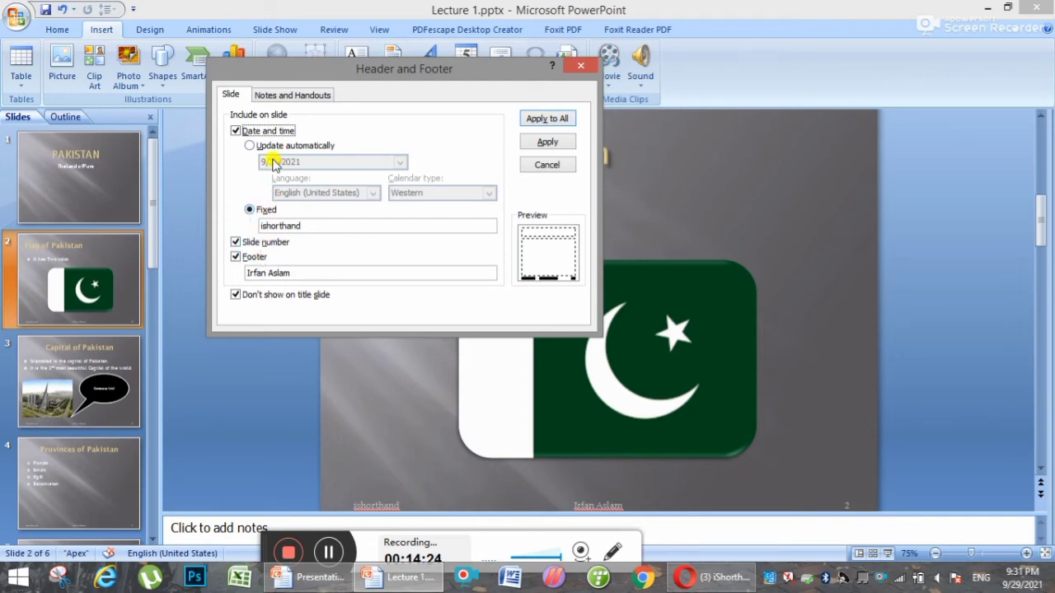
# Step: Turn on the name header for notes and handouts pages and apply it to all
pyautogui.click(283, 94)
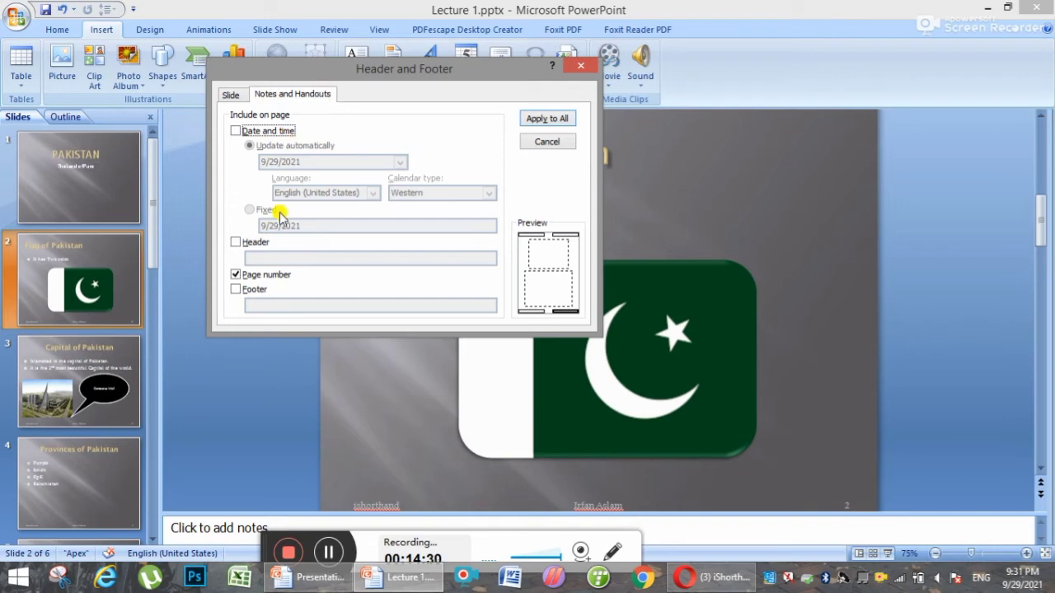
pyautogui.click(236, 242)
pyautogui.write('Haider')
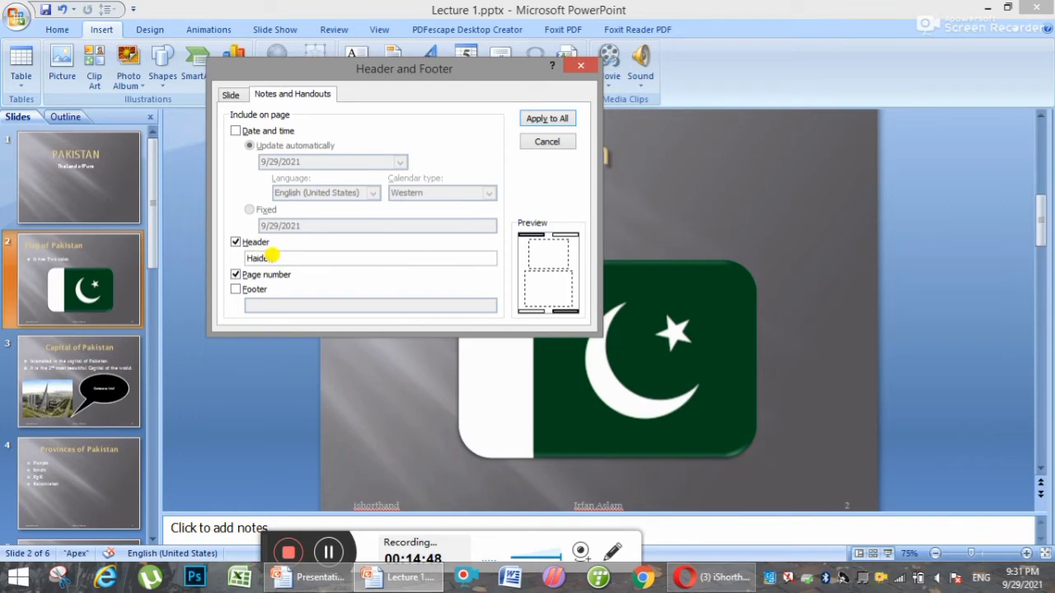
pyautogui.click(532, 119)
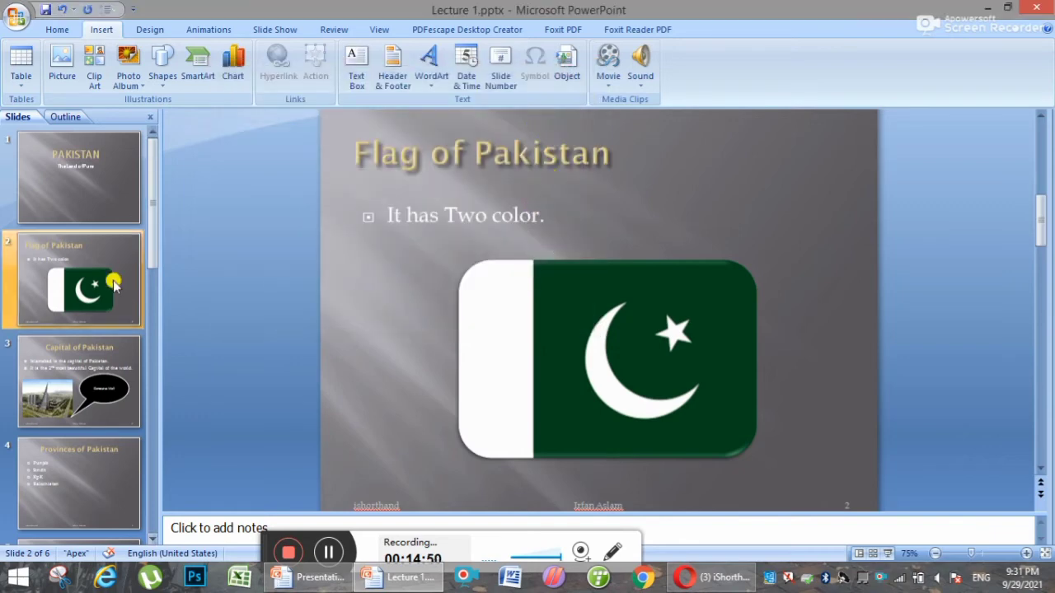
pyautogui.click(97, 360)
pyautogui.click(455, 123)
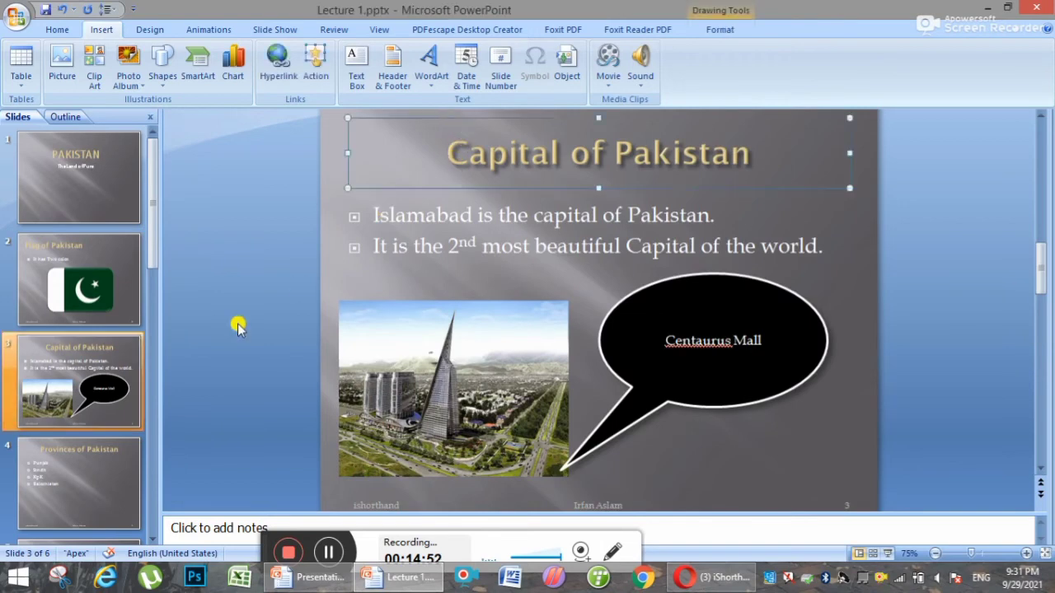
pyautogui.click(91, 449)
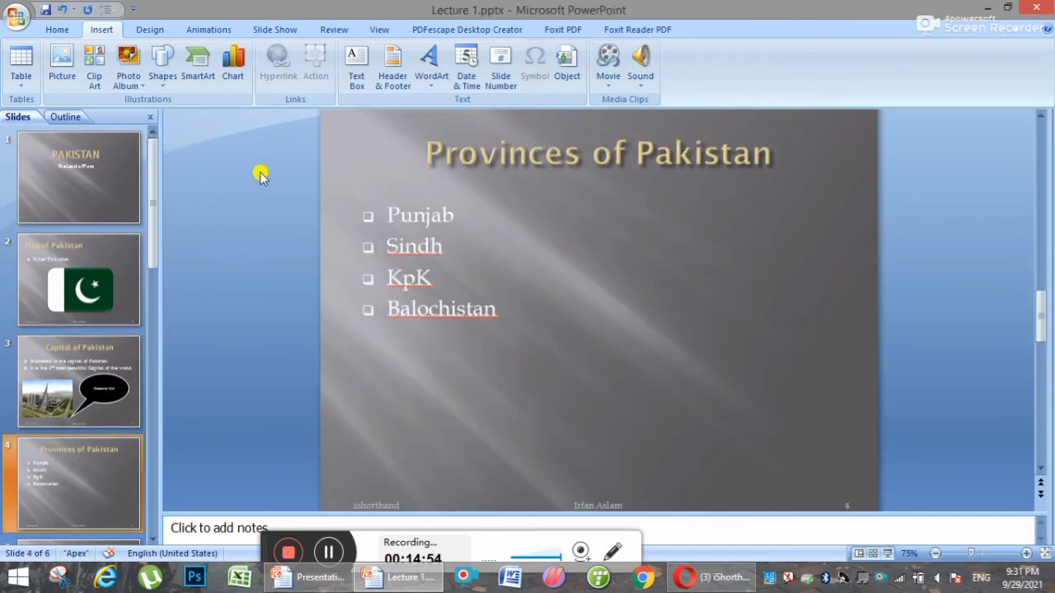
pyautogui.click(392, 71)
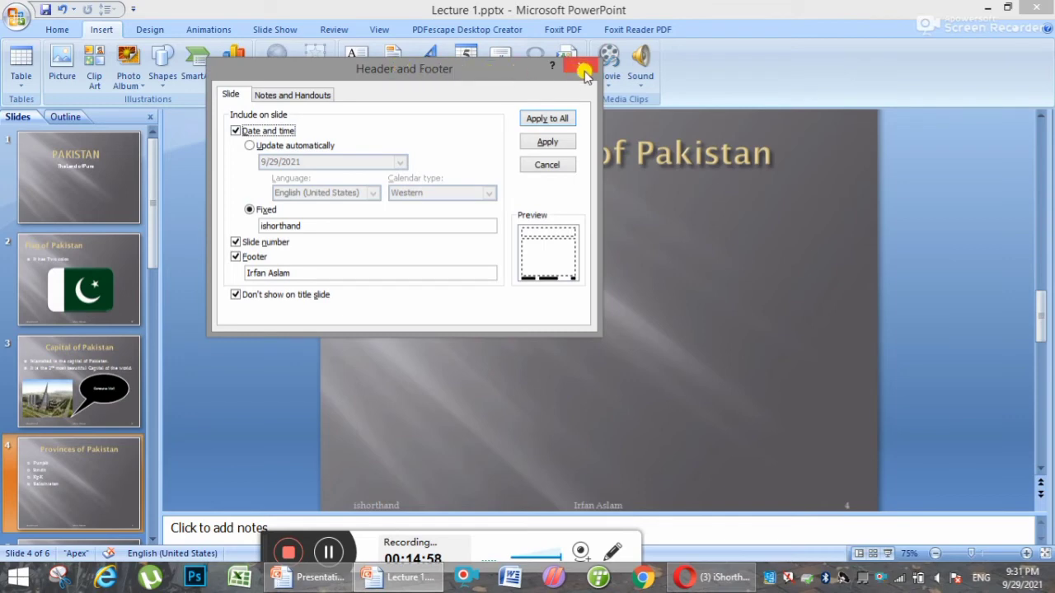
pyautogui.click(581, 65)
pyautogui.click(379, 29)
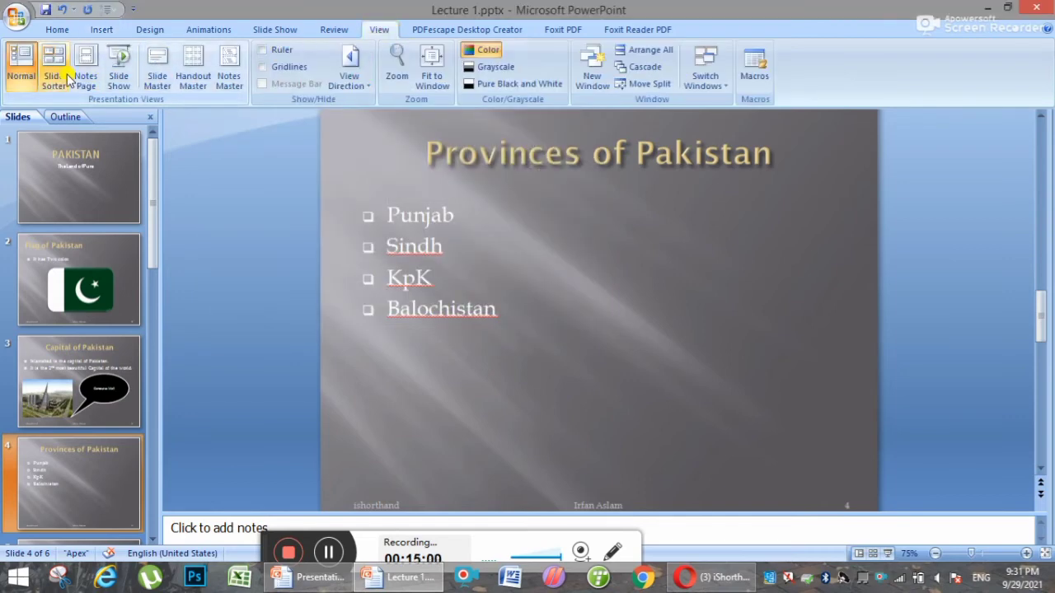
pyautogui.click(193, 72)
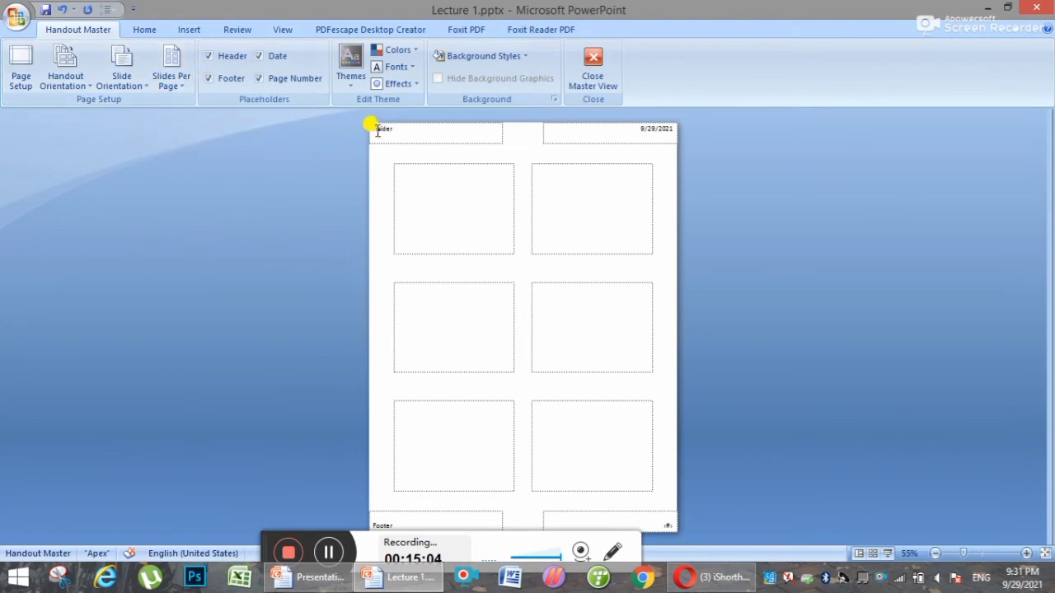
pyautogui.moveTo(373, 130); pyautogui.dragTo(403, 129)
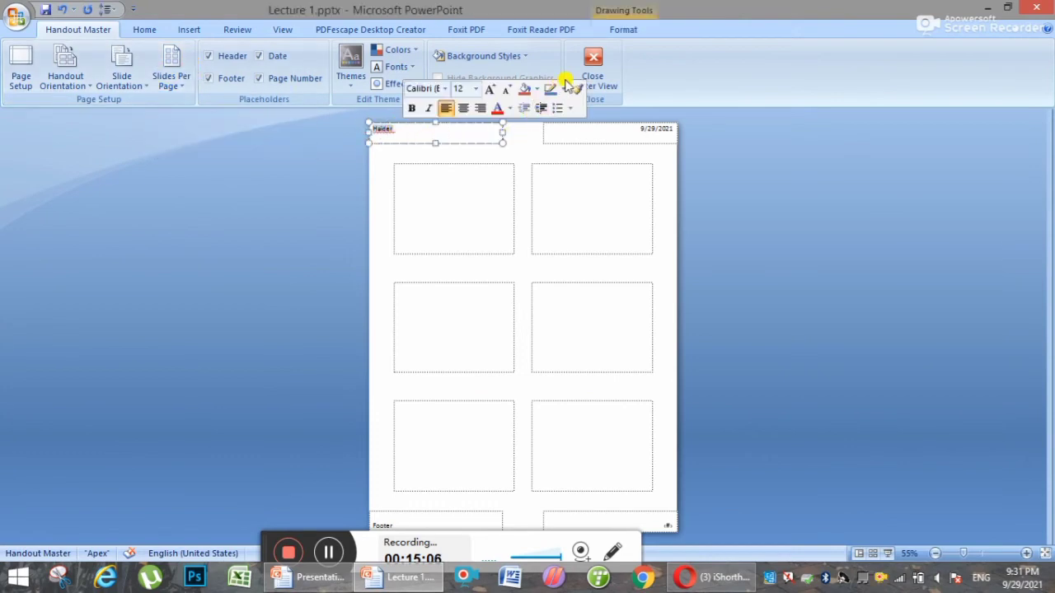
pyautogui.click(592, 66)
pyautogui.click(102, 30)
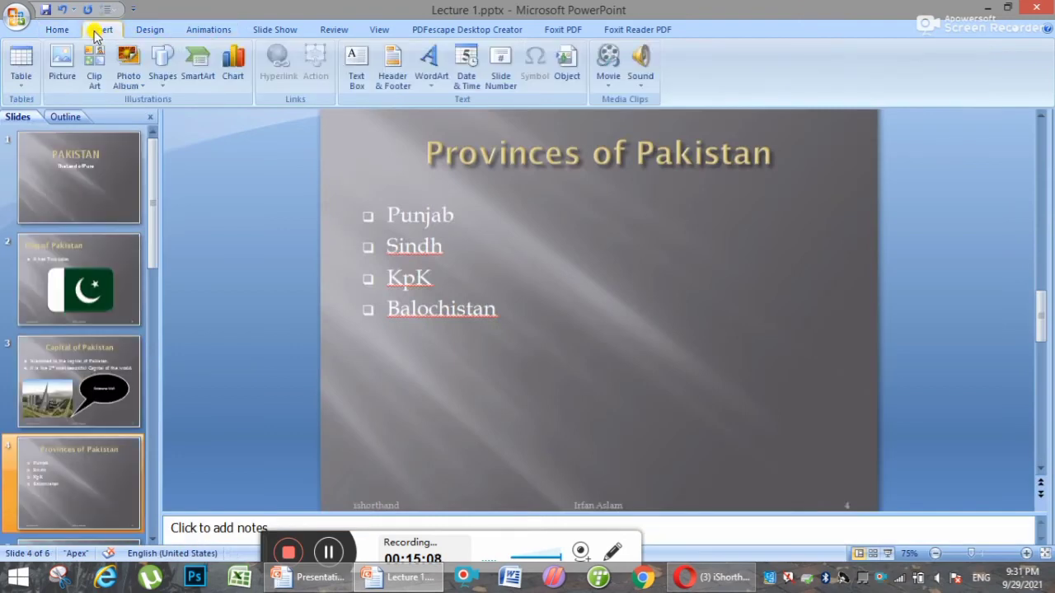
pyautogui.click(386, 71)
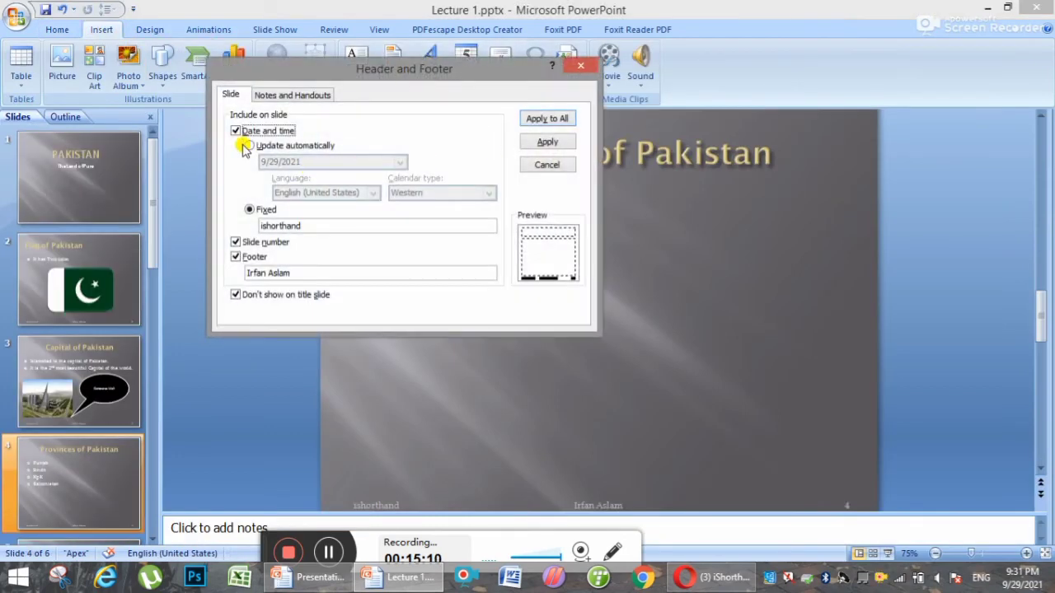
# Step: Tick Footer on the Notes and Handouts tab, then cancel without applying
pyautogui.click(281, 96)
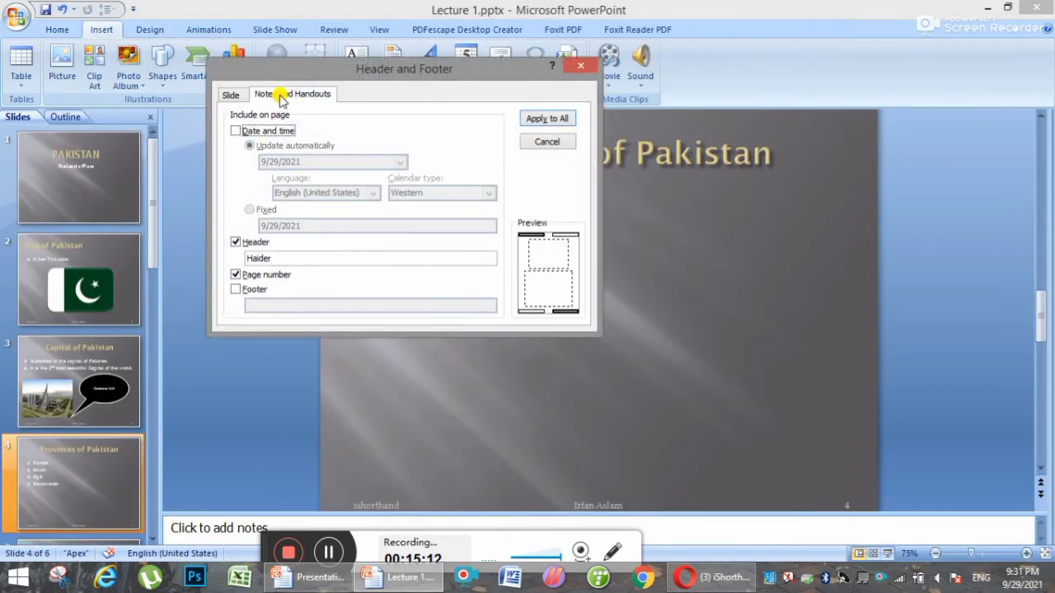
pyautogui.click(235, 290)
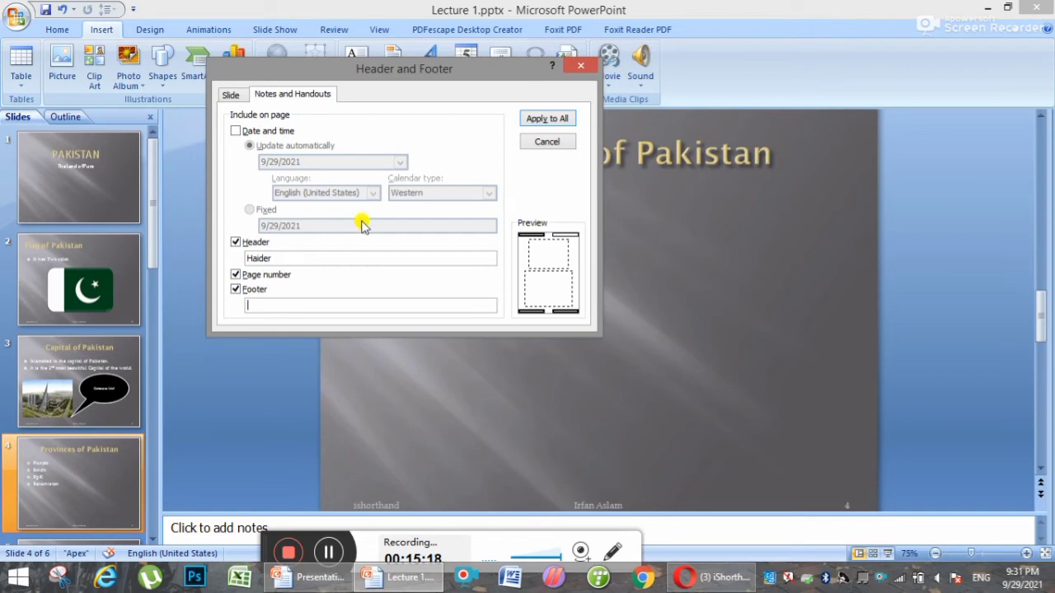
pyautogui.click(581, 66)
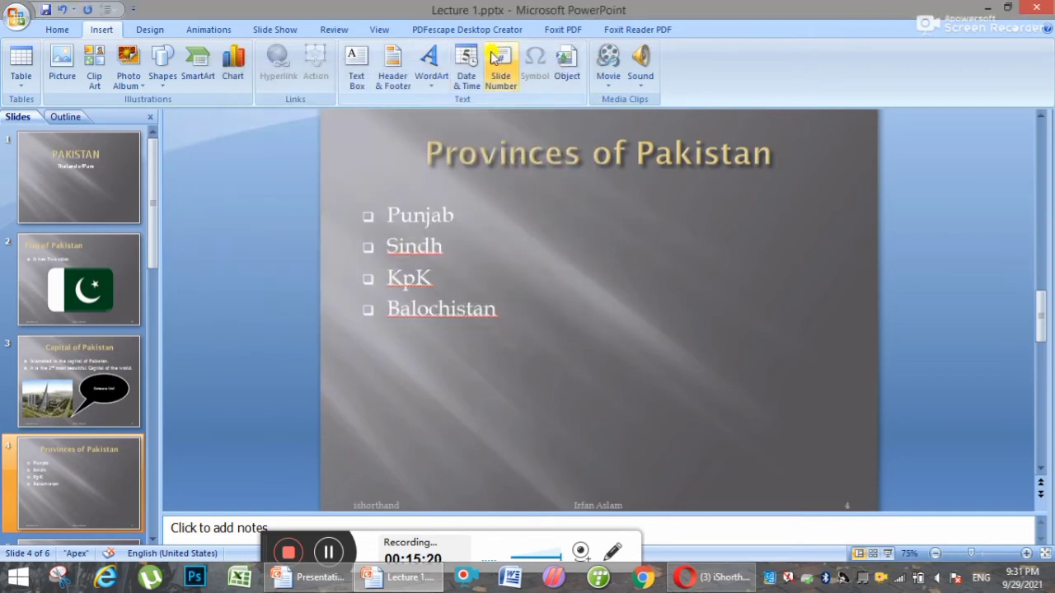
# Step: Reopen Header and Footer, set the slide date to update automatically, and apply to all slides
pyautogui.click(430, 66)
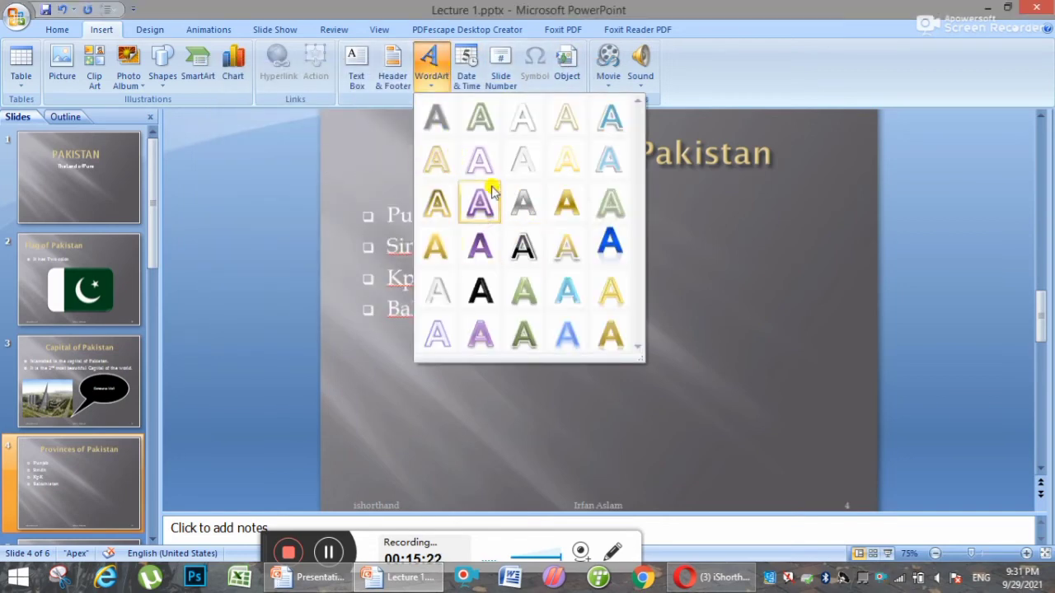
pyautogui.click(467, 59)
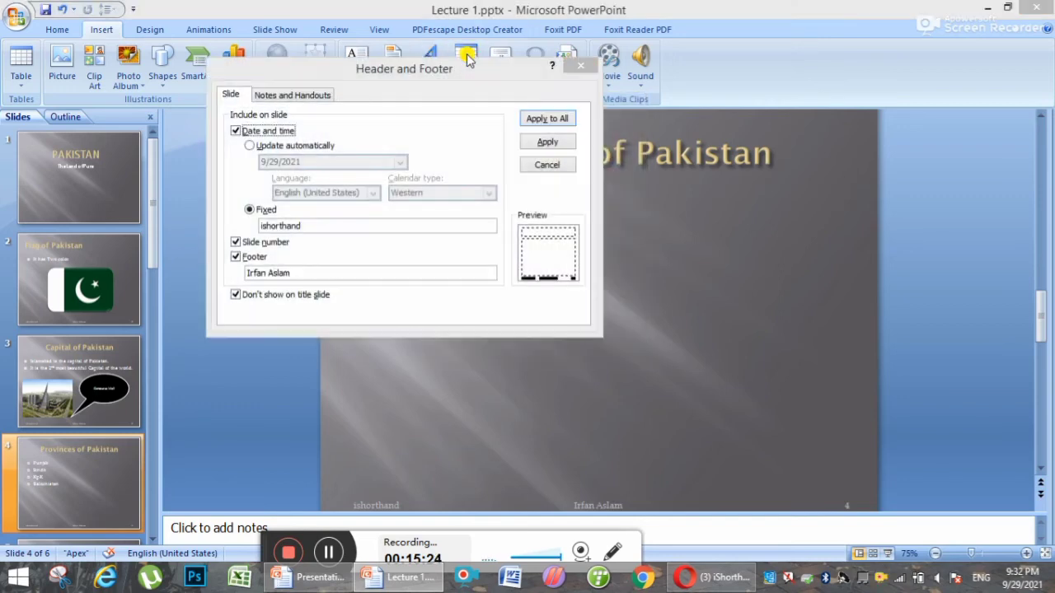
pyautogui.click(249, 145)
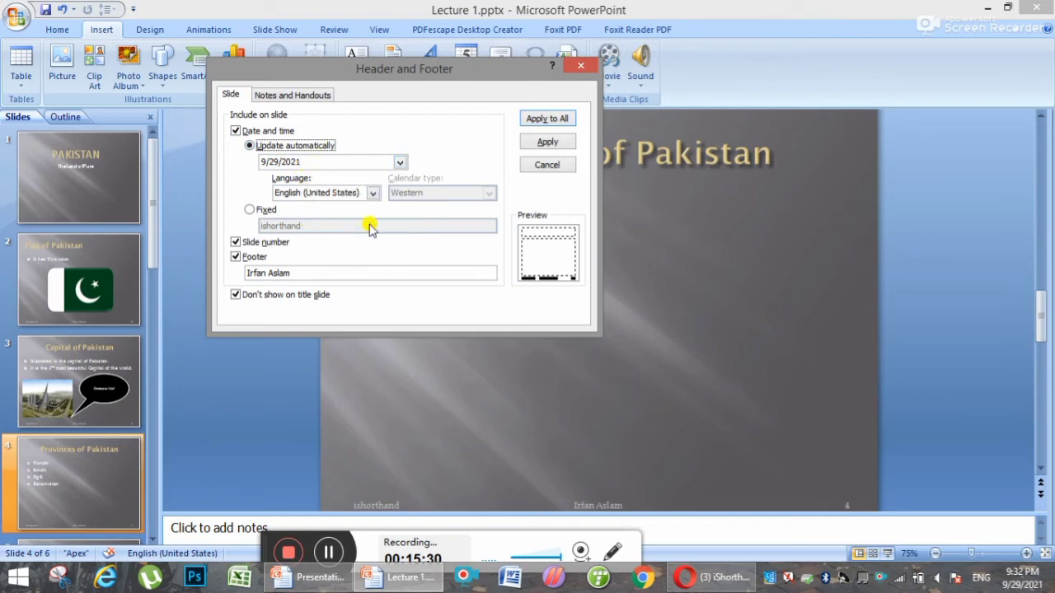
pyautogui.click(547, 122)
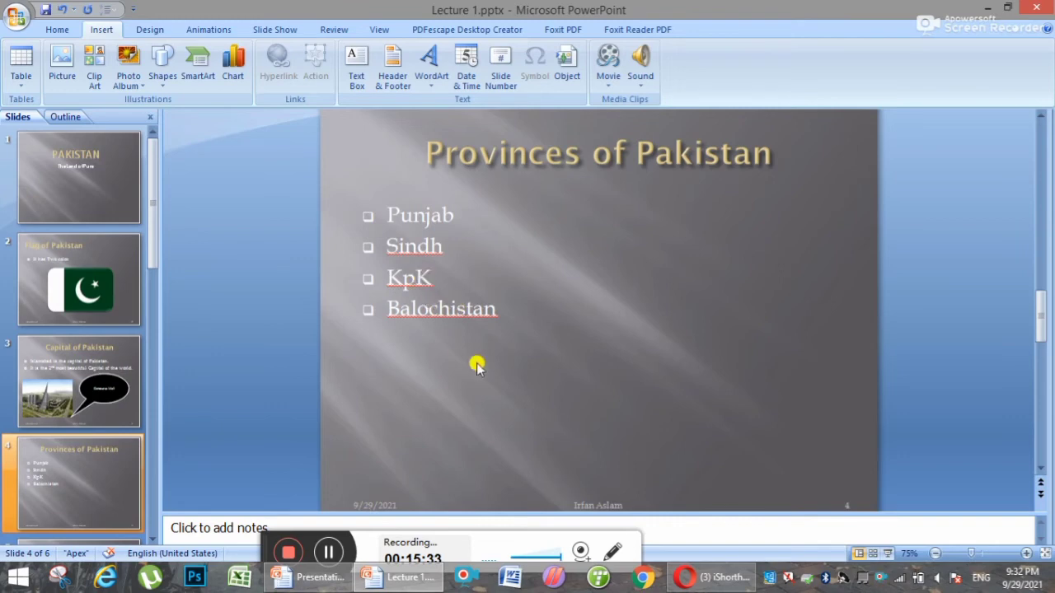
# Step: Replace the 9/29/2021 footer date on the Provinces of Pakistan slide with slide number 4
pyautogui.click(398, 509)
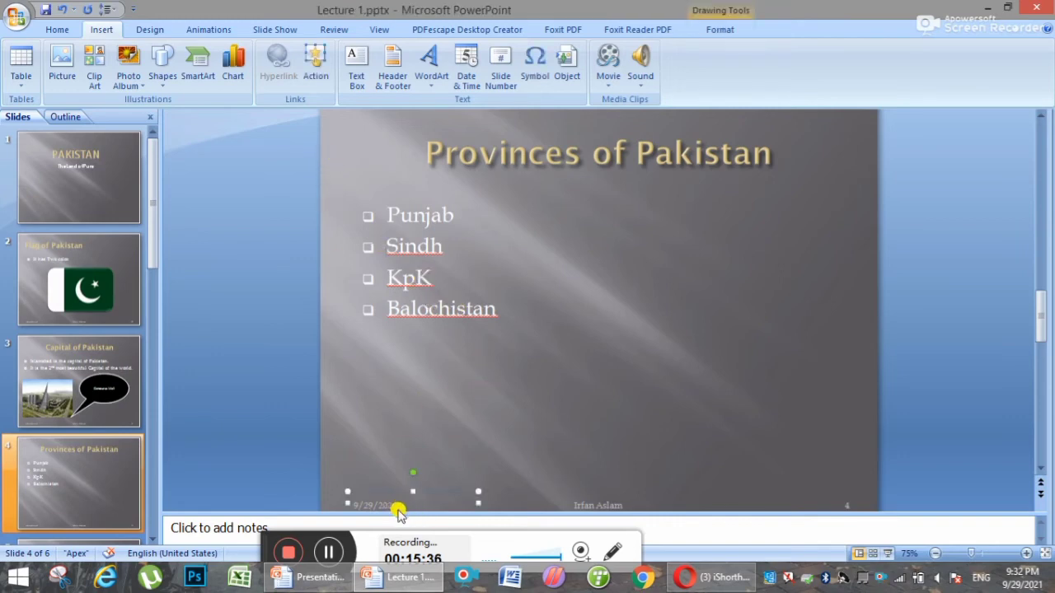
pyautogui.scroll(-1, 394, 497)
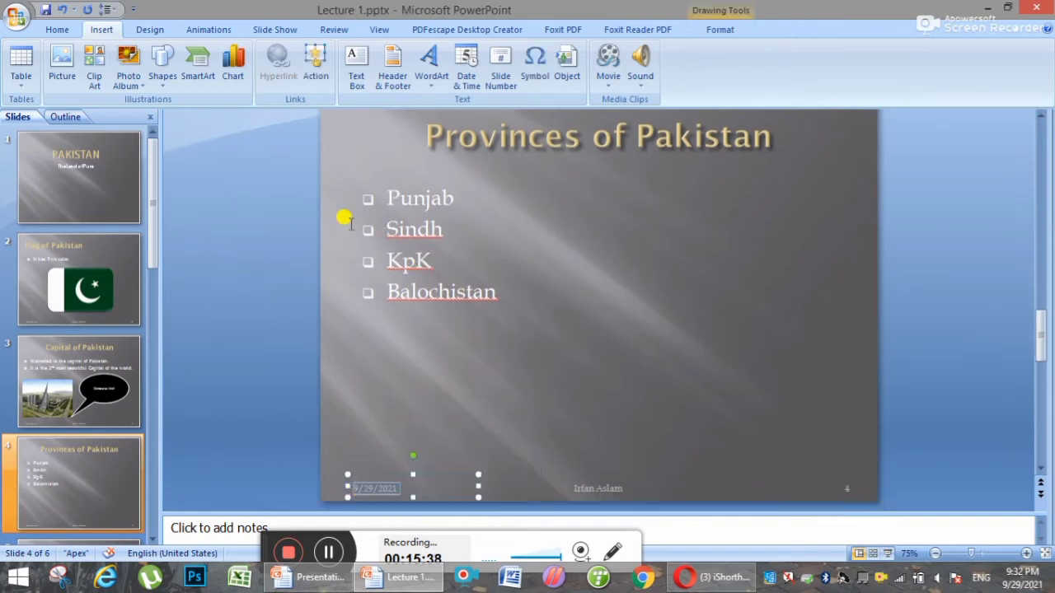
pyautogui.click(510, 85)
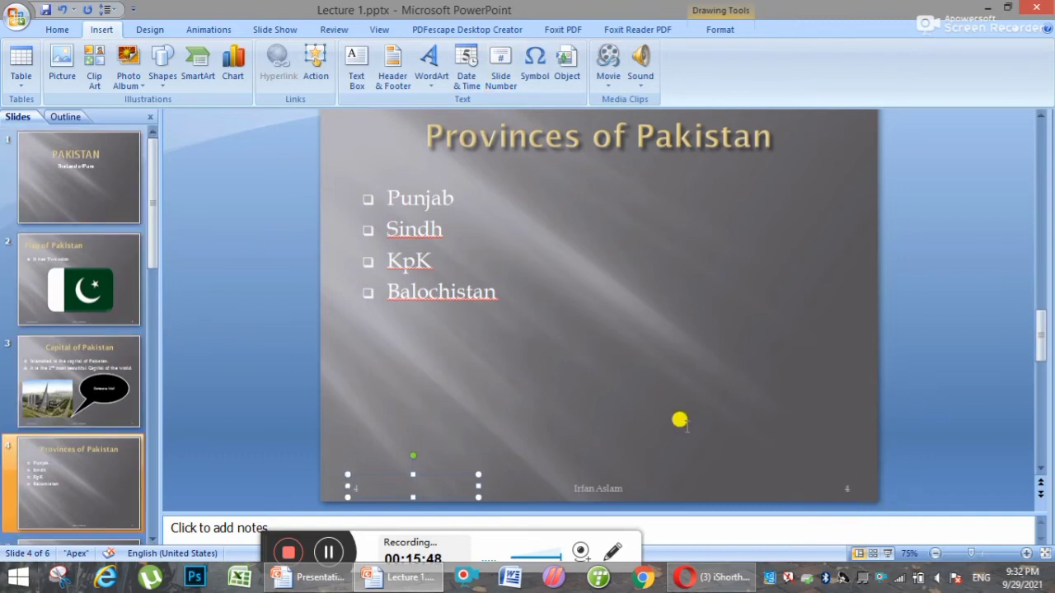
pyautogui.click(540, 76)
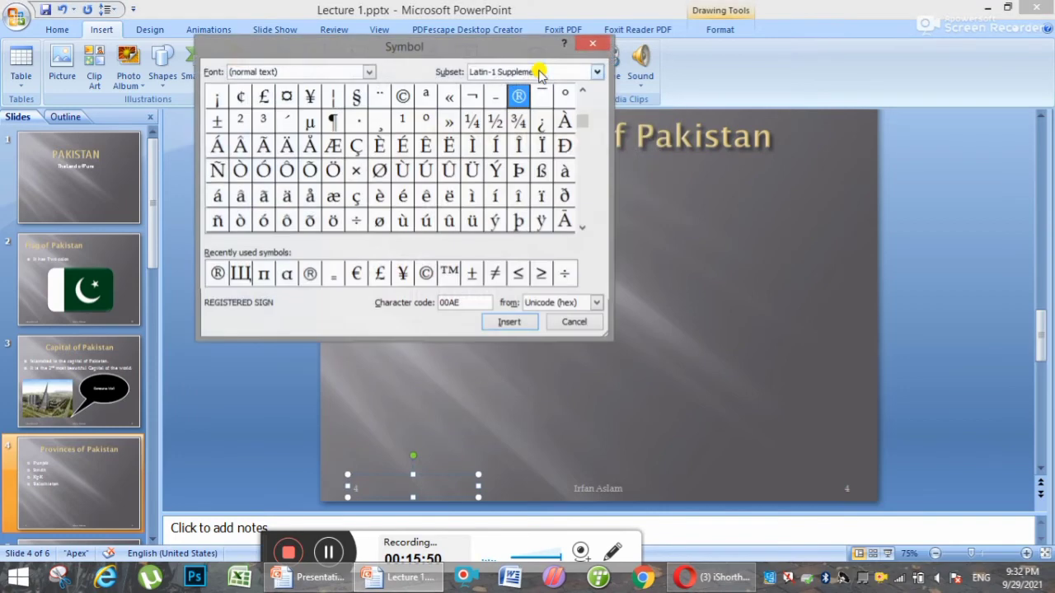
pyautogui.click(597, 43)
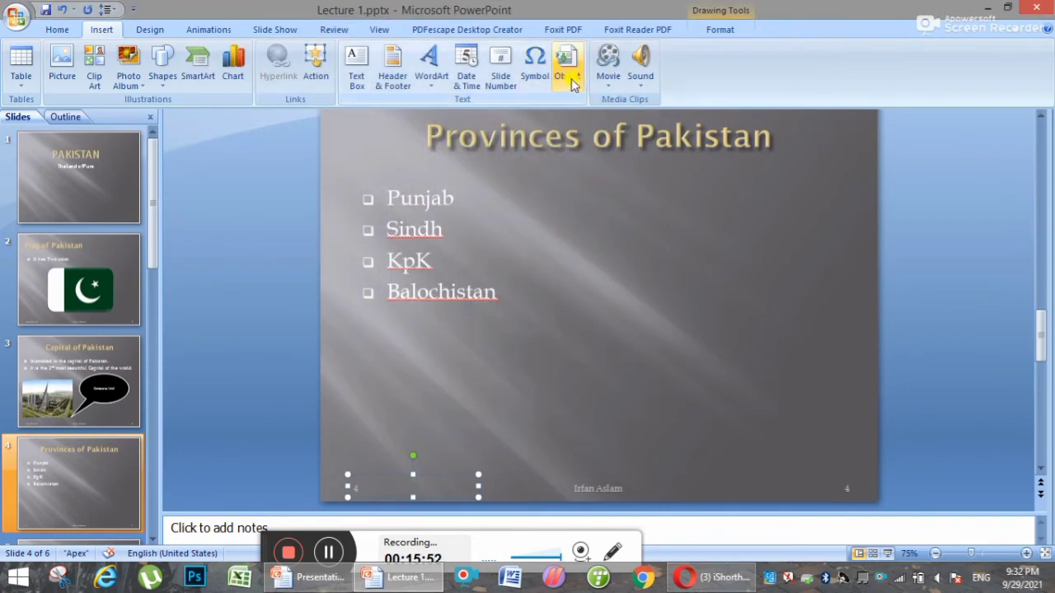
pyautogui.click(571, 73)
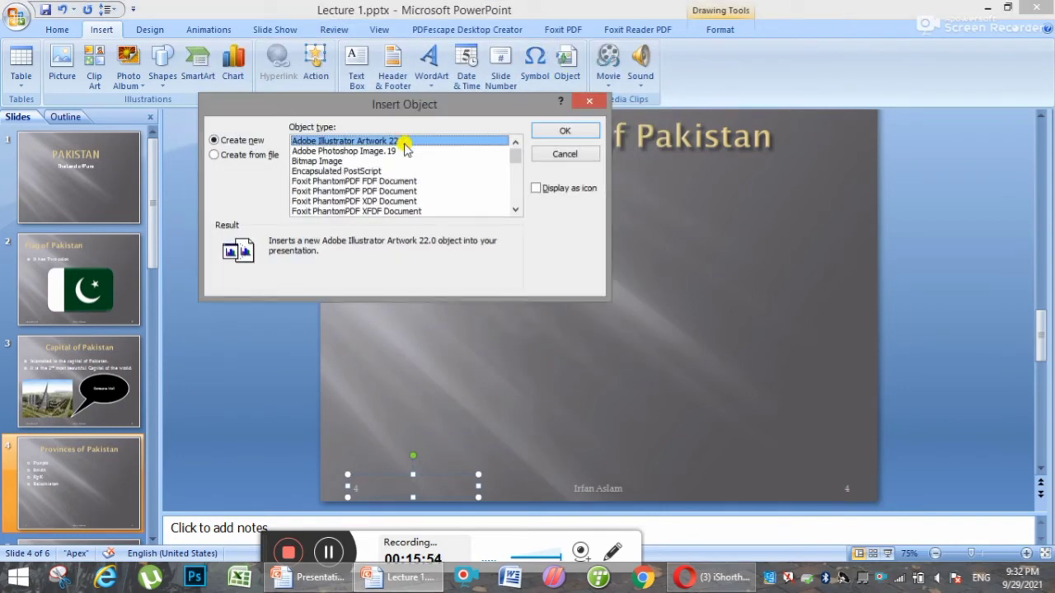
pyautogui.click(588, 102)
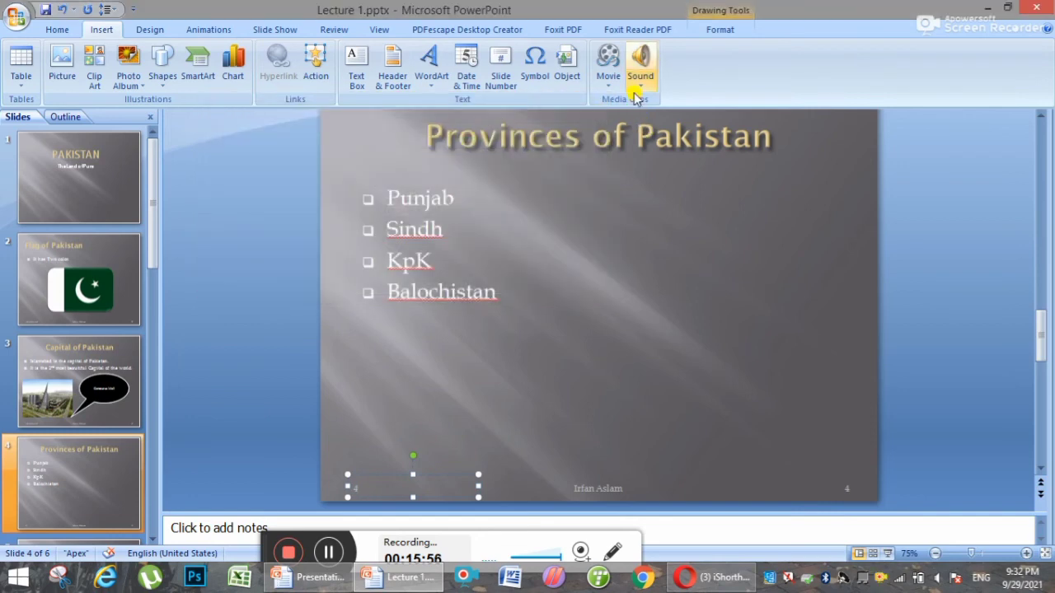
pyautogui.click(641, 81)
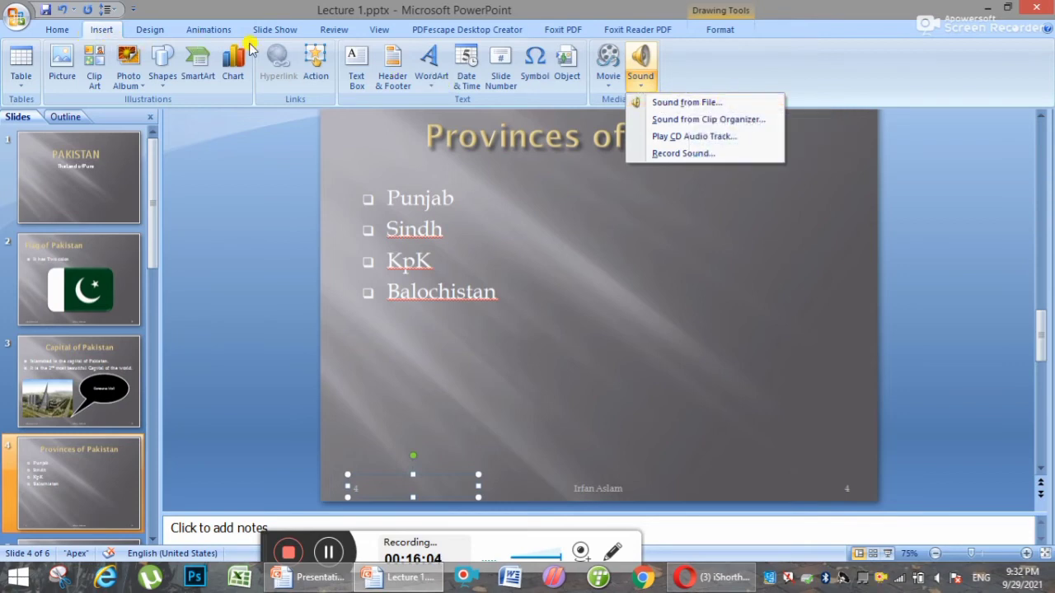
pyautogui.click(142, 29)
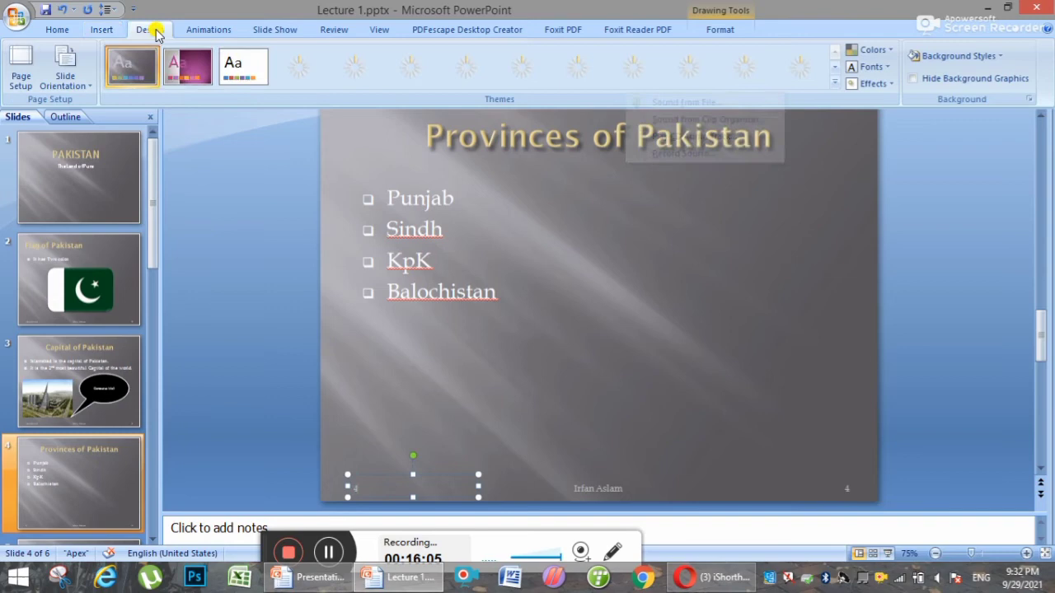
pyautogui.click(198, 33)
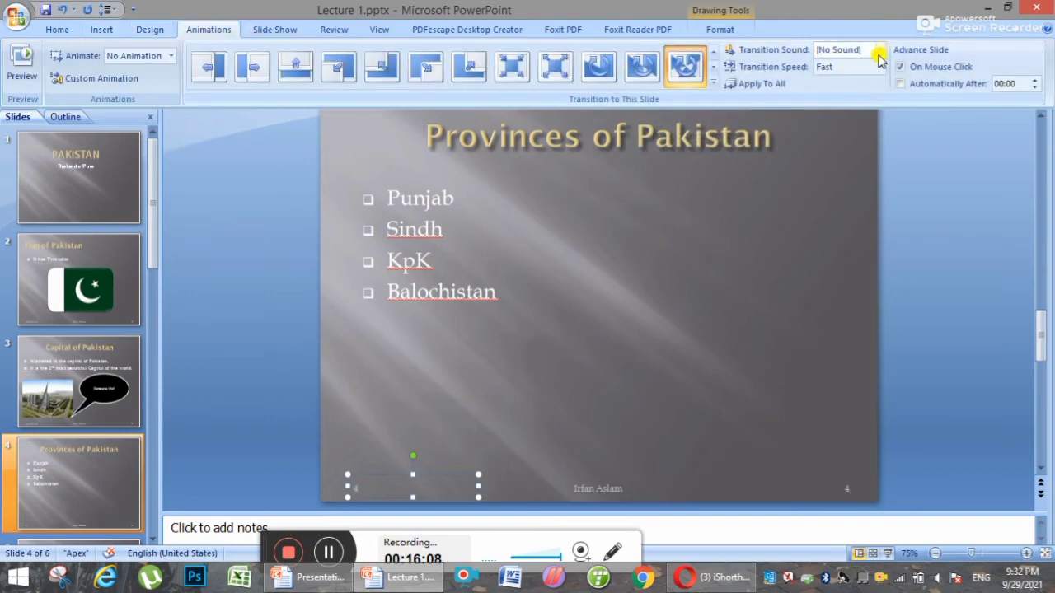
pyautogui.click(103, 29)
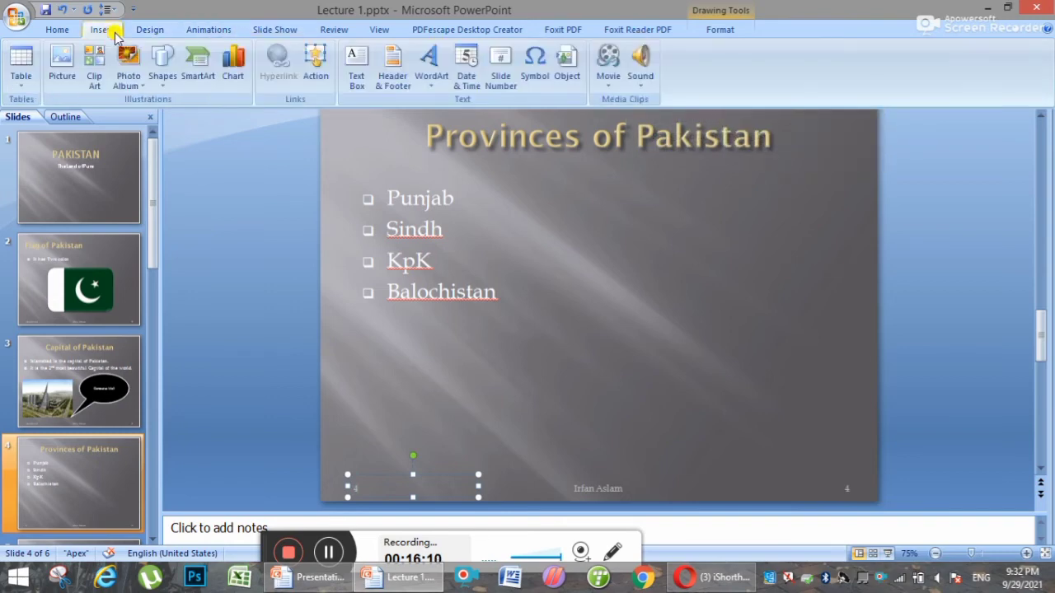
pyautogui.click(650, 92)
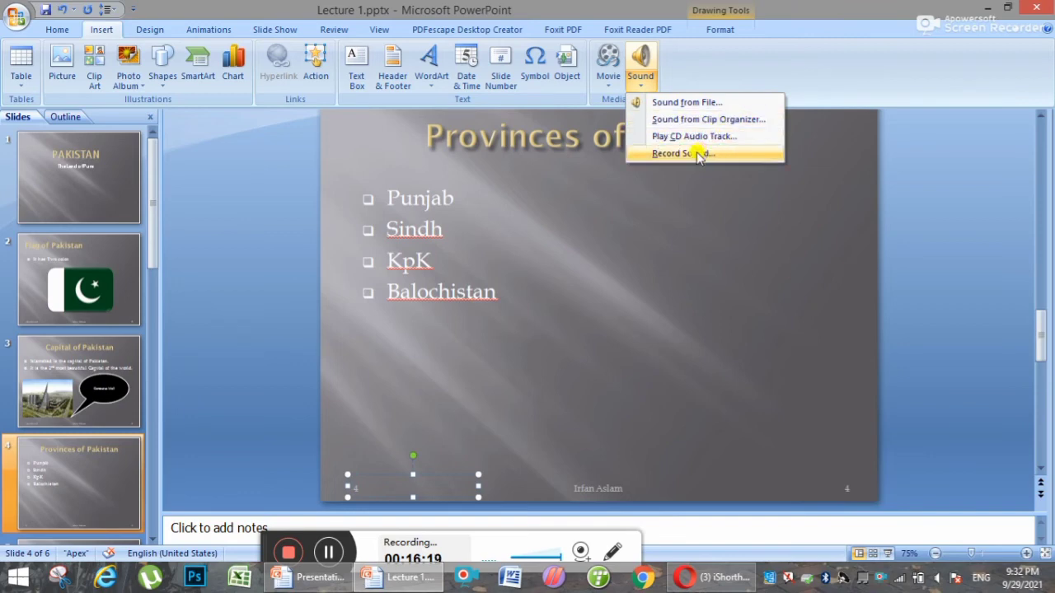
pyautogui.click(608, 81)
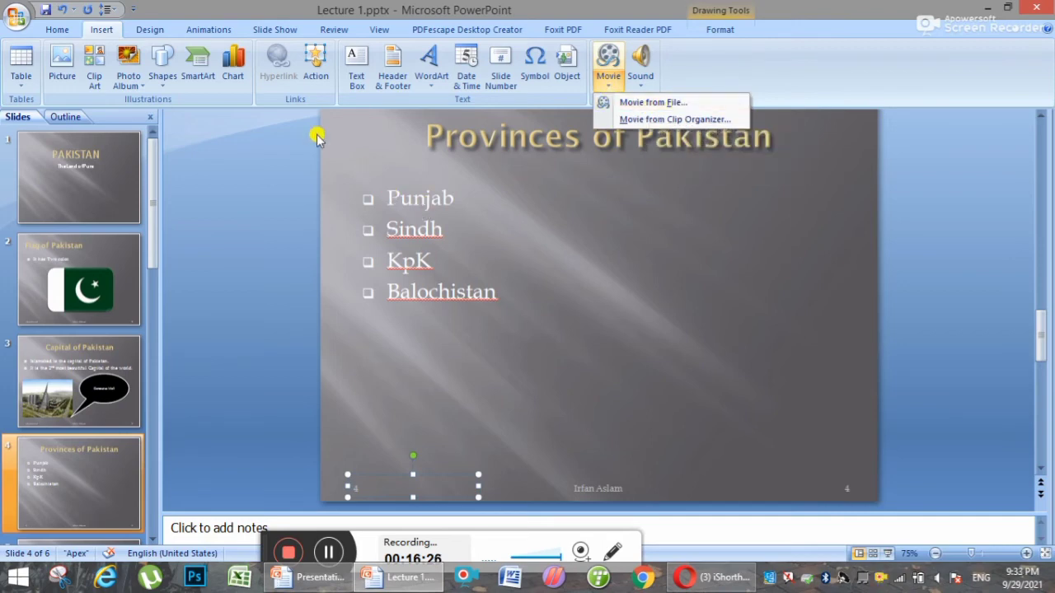
pyautogui.click(338, 30)
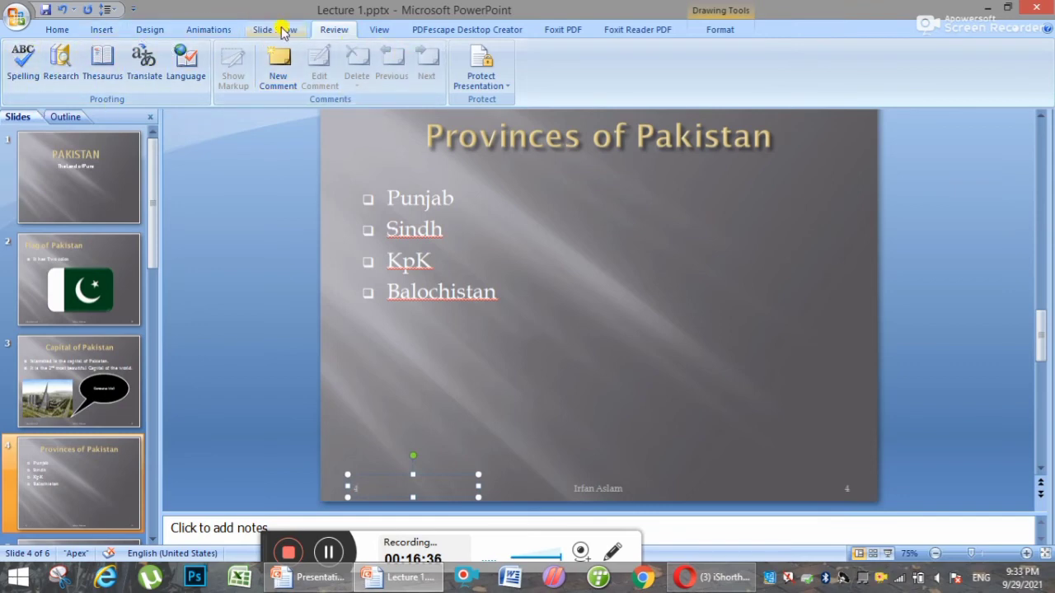
pyautogui.click(378, 32)
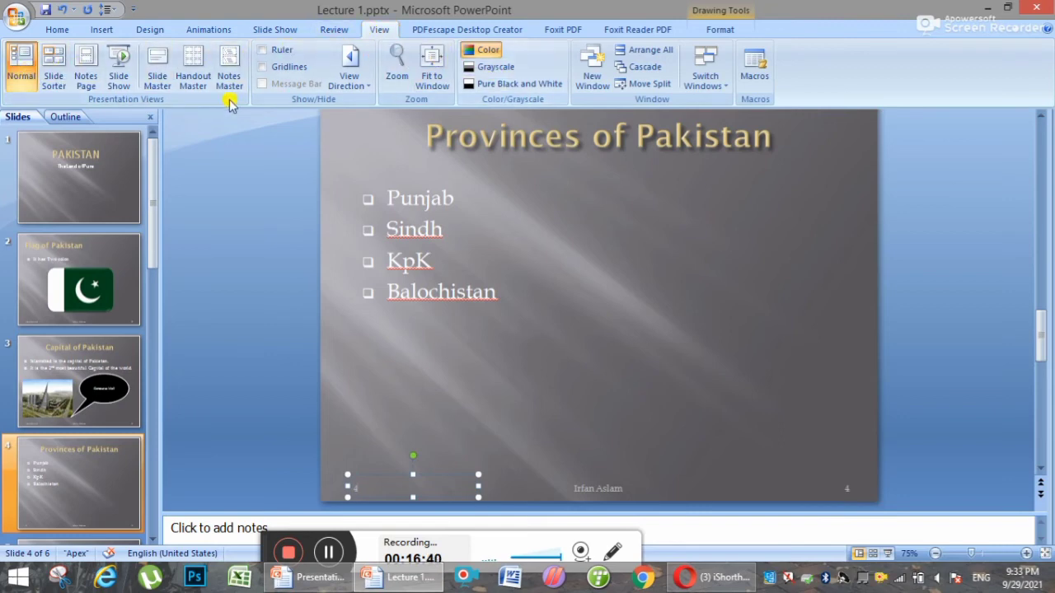
pyautogui.click(62, 70)
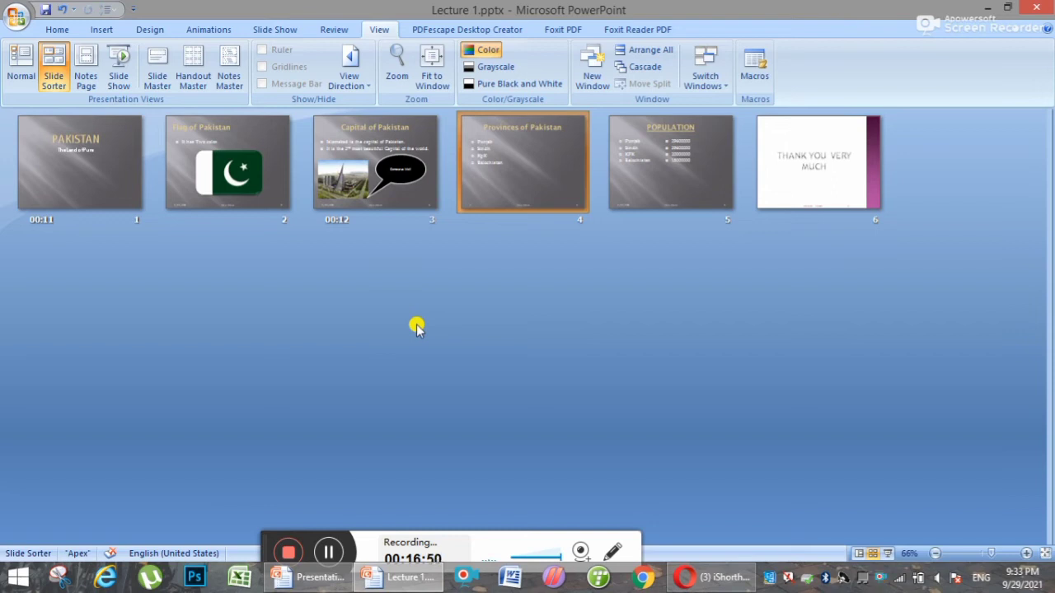
pyautogui.click(88, 72)
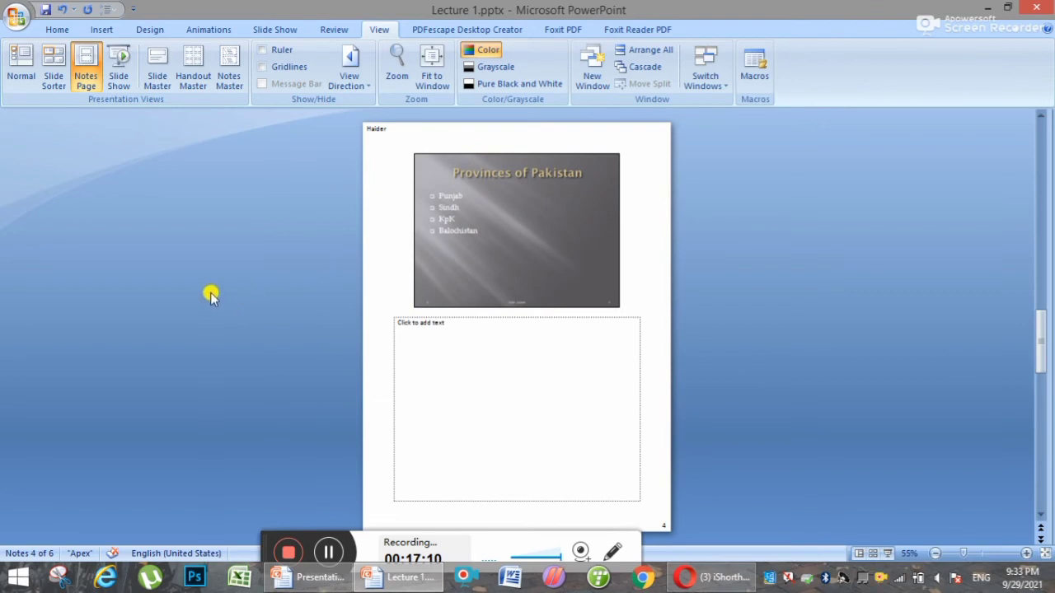
pyautogui.click(23, 63)
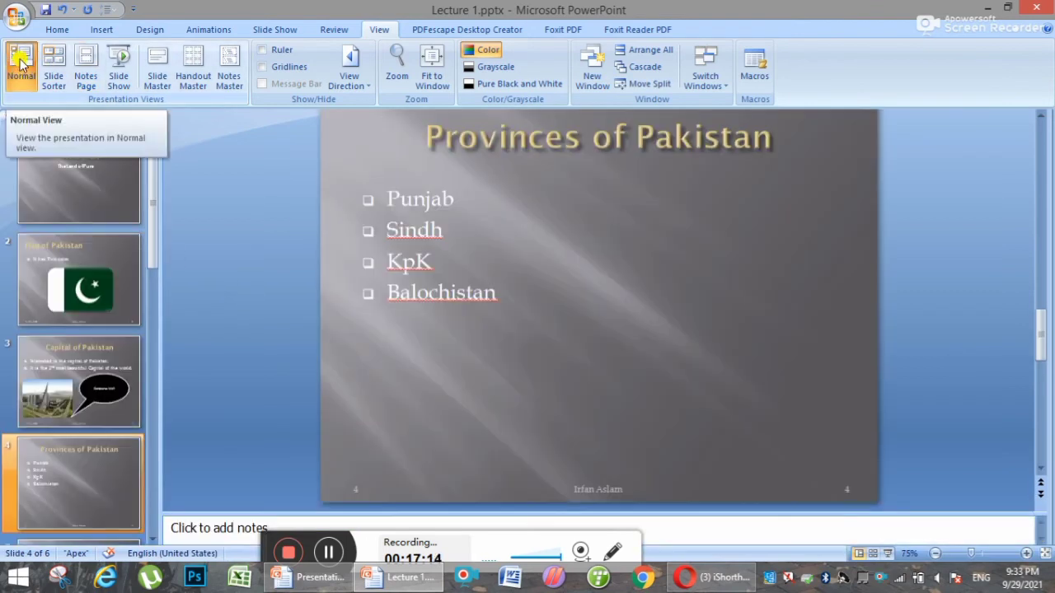
pyautogui.click(52, 63)
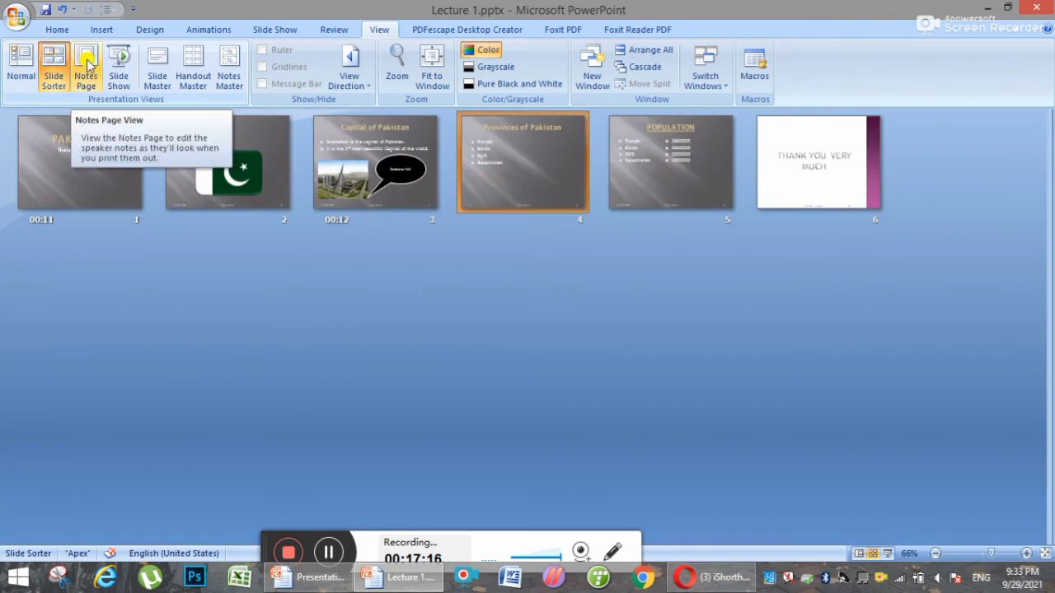
pyautogui.click(88, 66)
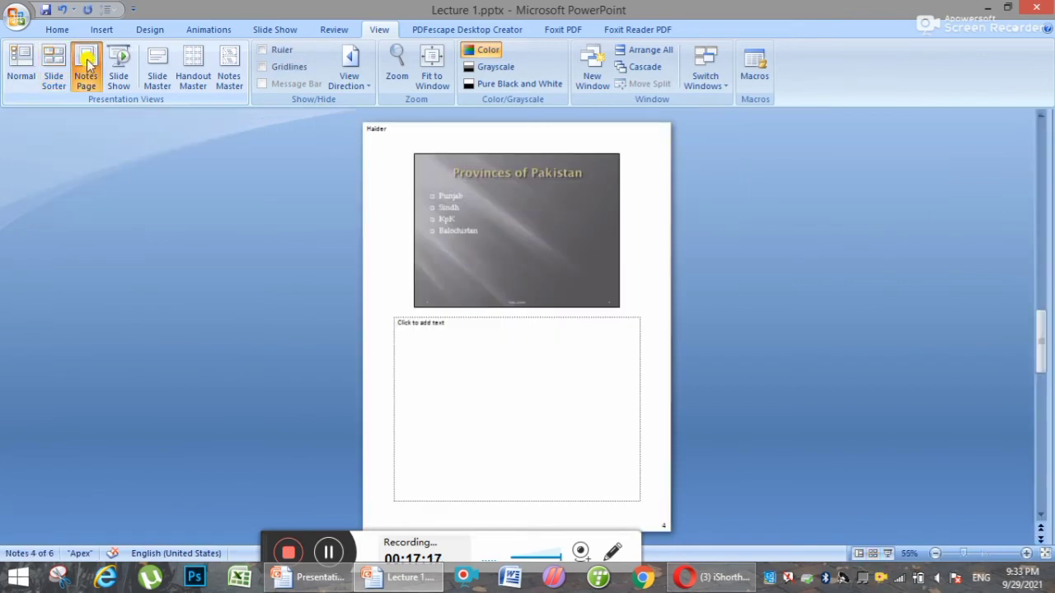
pyautogui.click(20, 53)
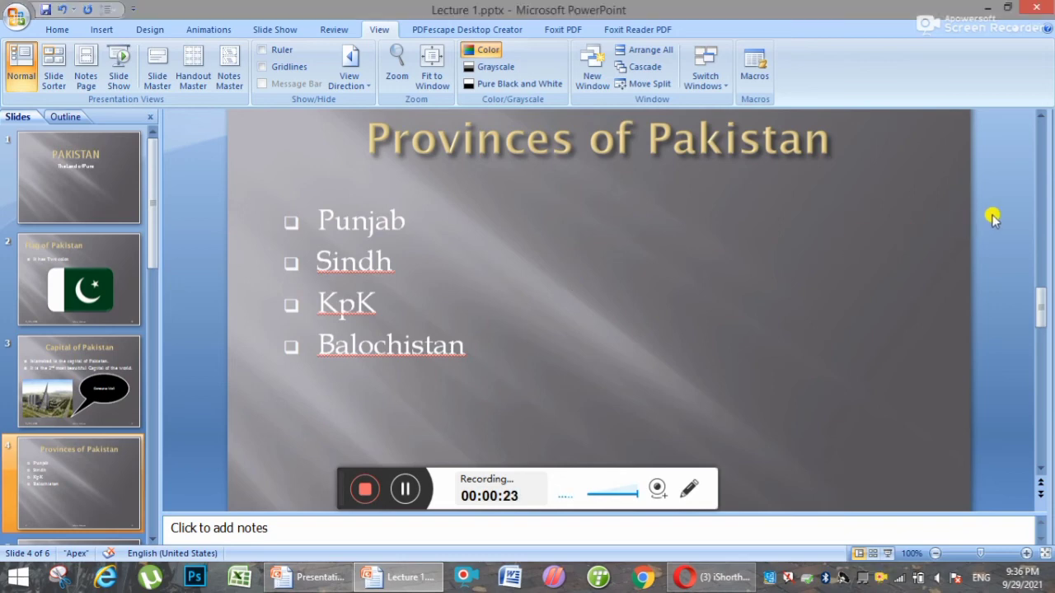
# Step: Open the Print dialog with Ctrl+P, set to Microsoft XPS Document Writer, all slides
pyautogui.hotkey('ctrl', 'p')
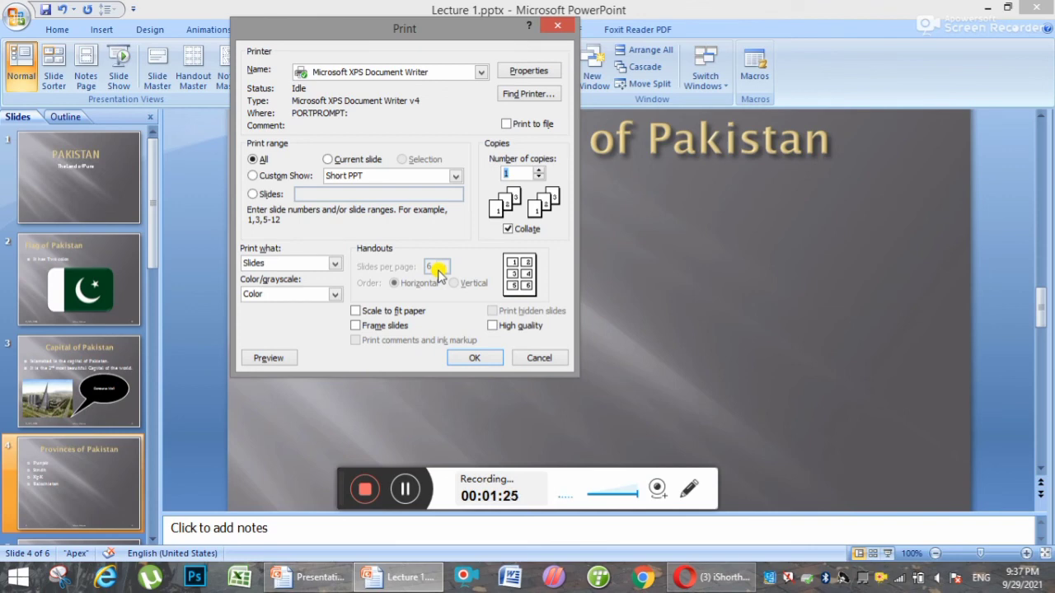
# Step: Set Print what to Handouts and try 2, 3 and 4 slides per page
pyautogui.click(337, 264)
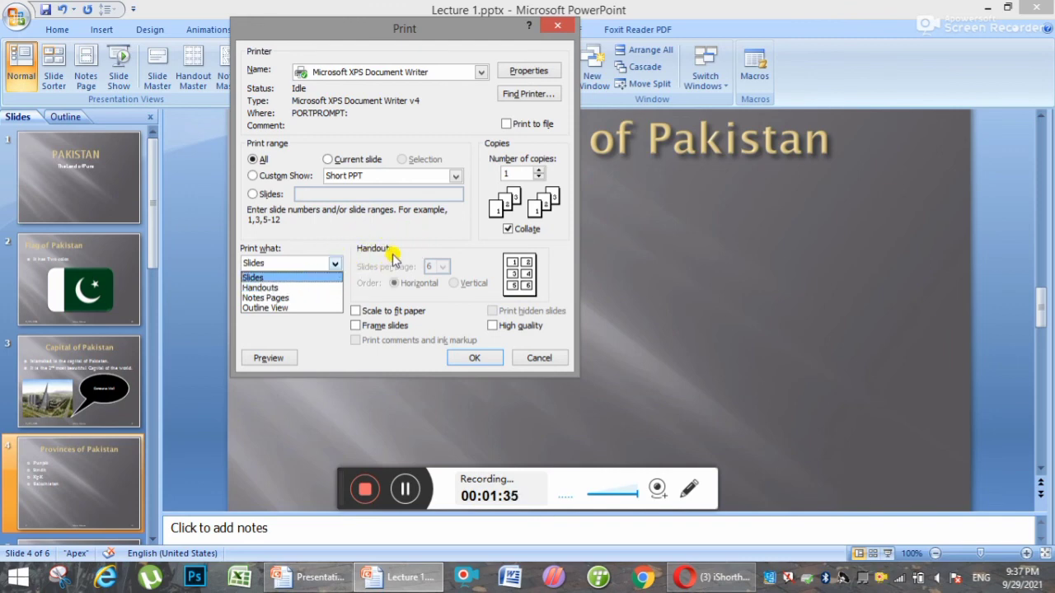
pyautogui.click(269, 288)
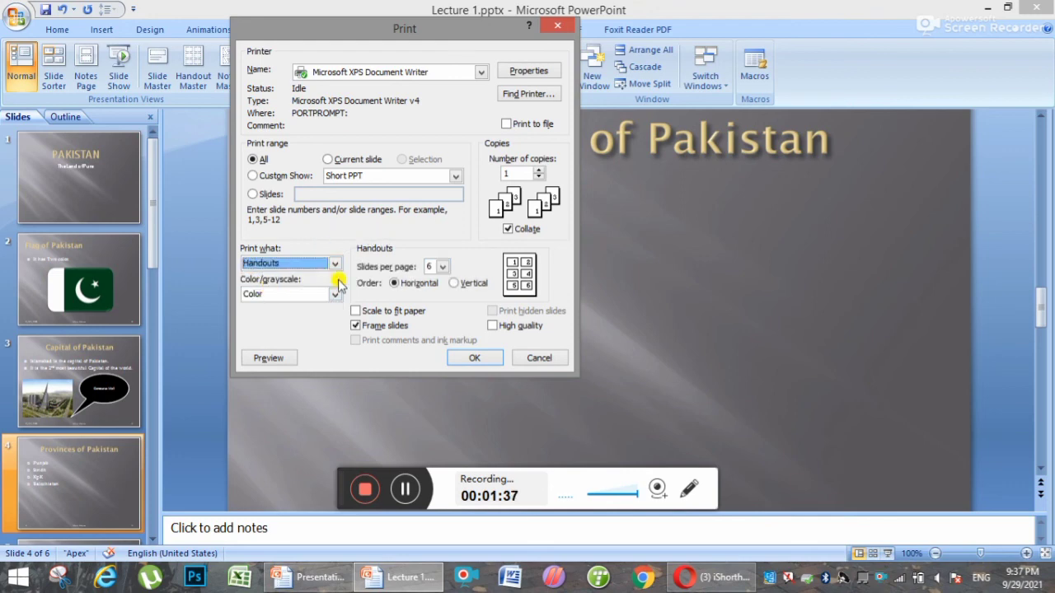
pyautogui.click(441, 268)
pyautogui.click(435, 289)
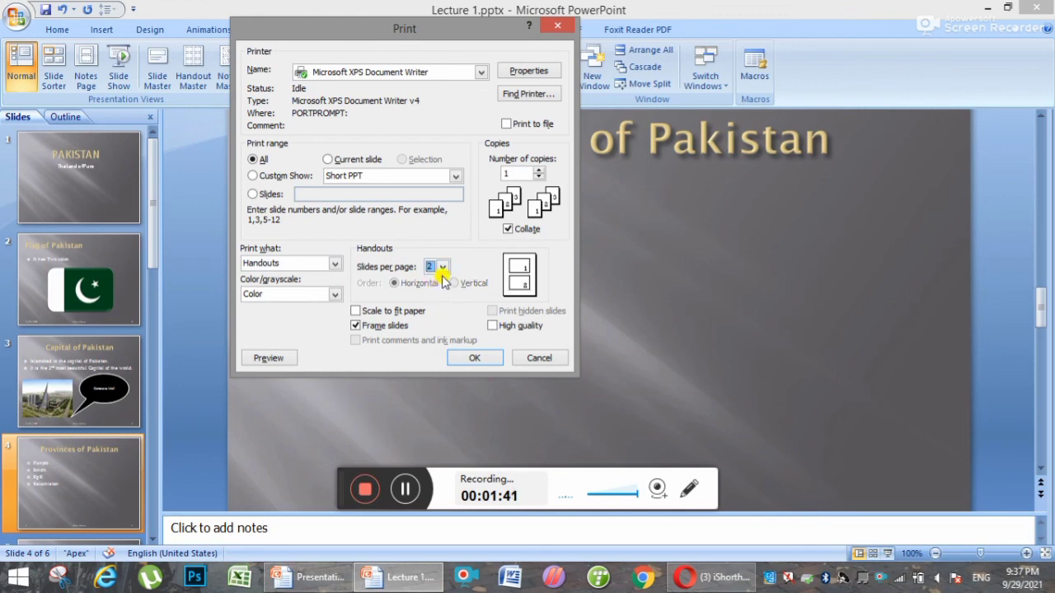
pyautogui.click(442, 268)
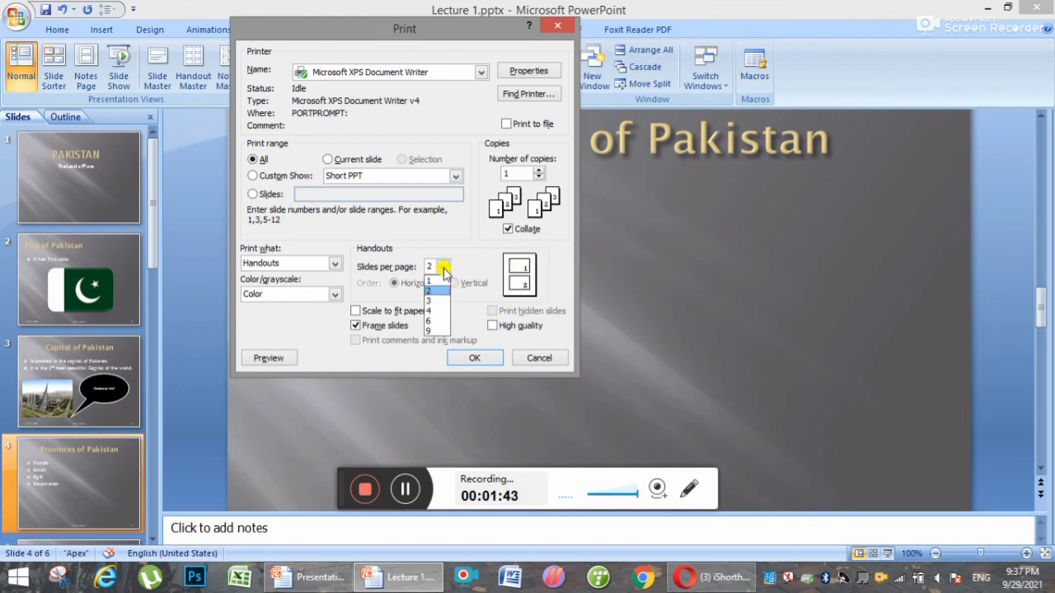
pyautogui.click(435, 300)
pyautogui.click(444, 268)
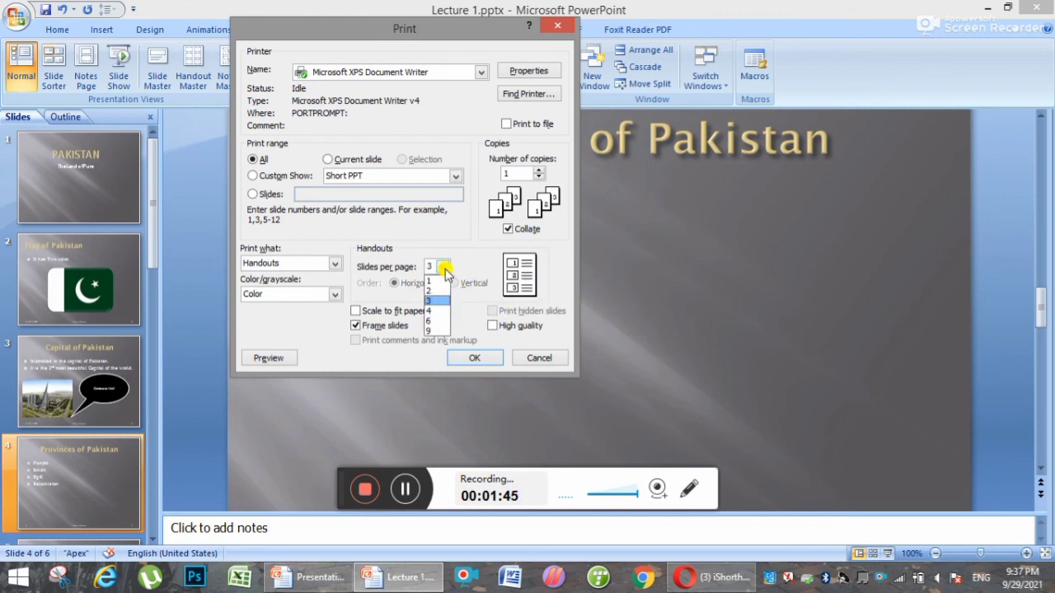
pyautogui.click(435, 311)
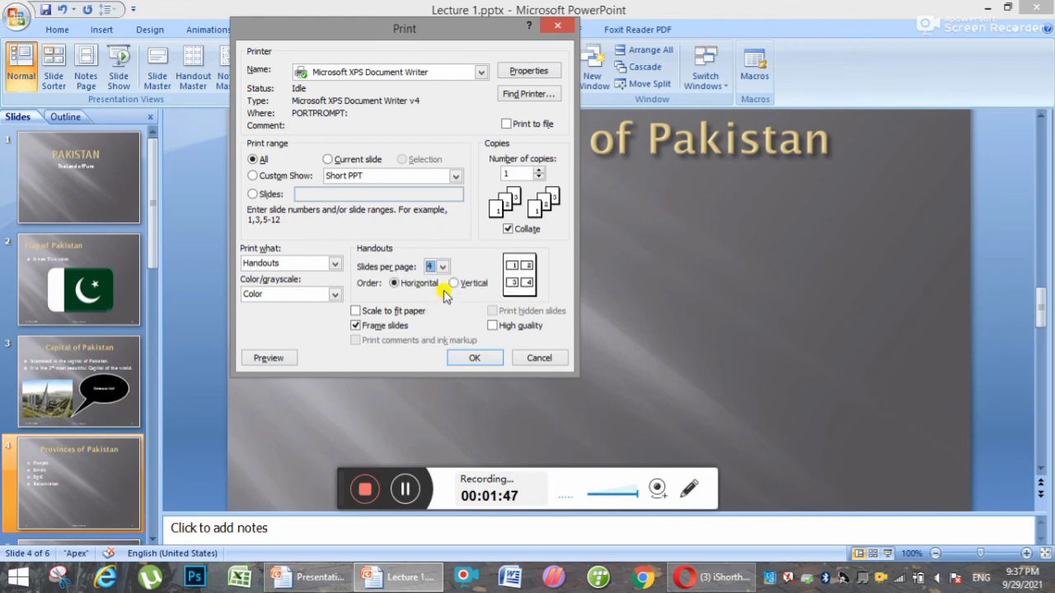
# Step: Try vertical then horizontal order, and settle on 6 slides per page
pyautogui.click(454, 285)
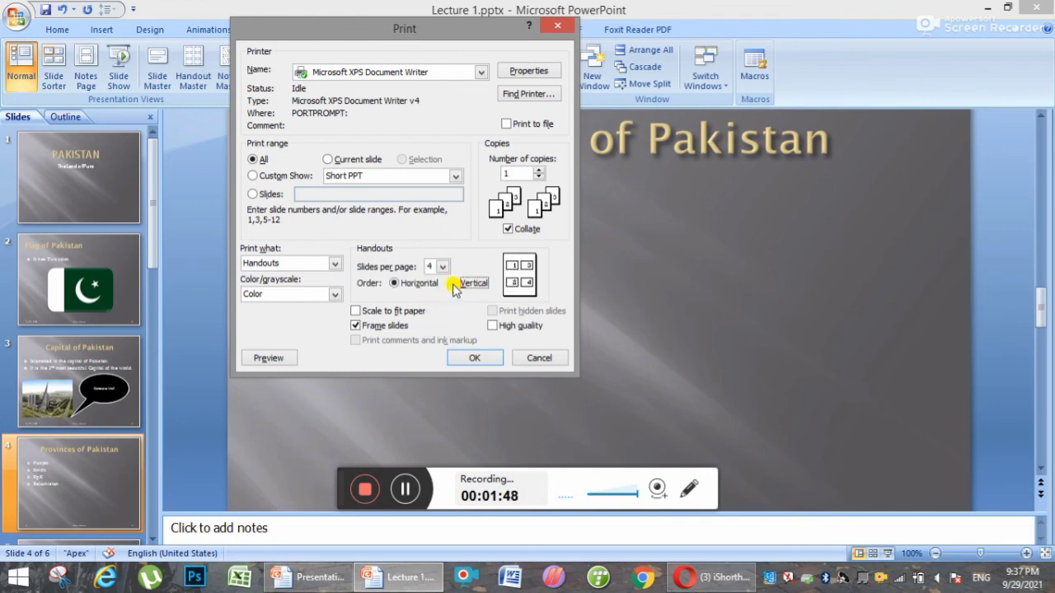
pyautogui.click(394, 285)
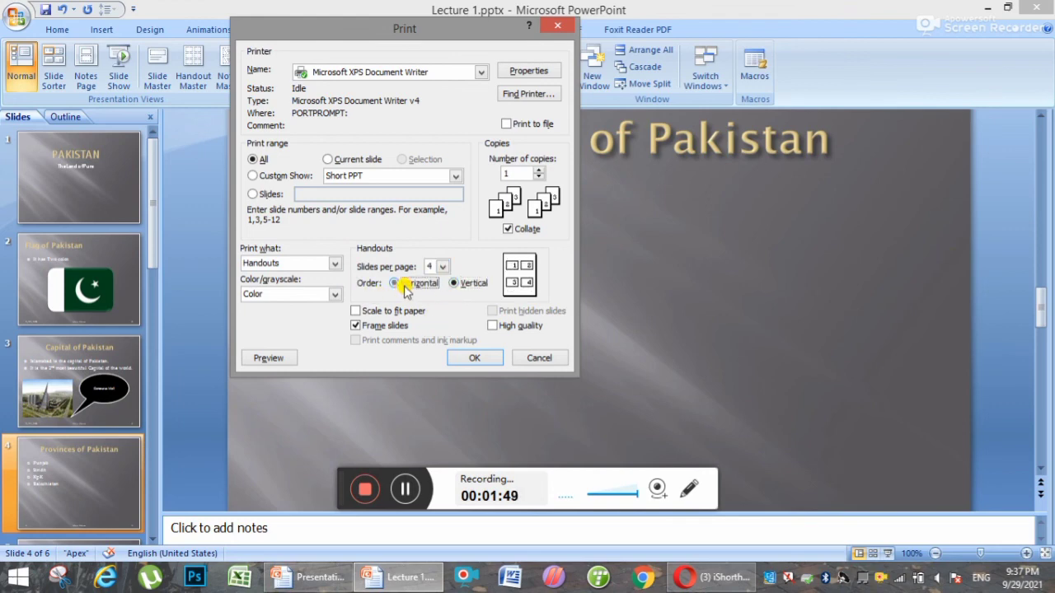
pyautogui.click(444, 268)
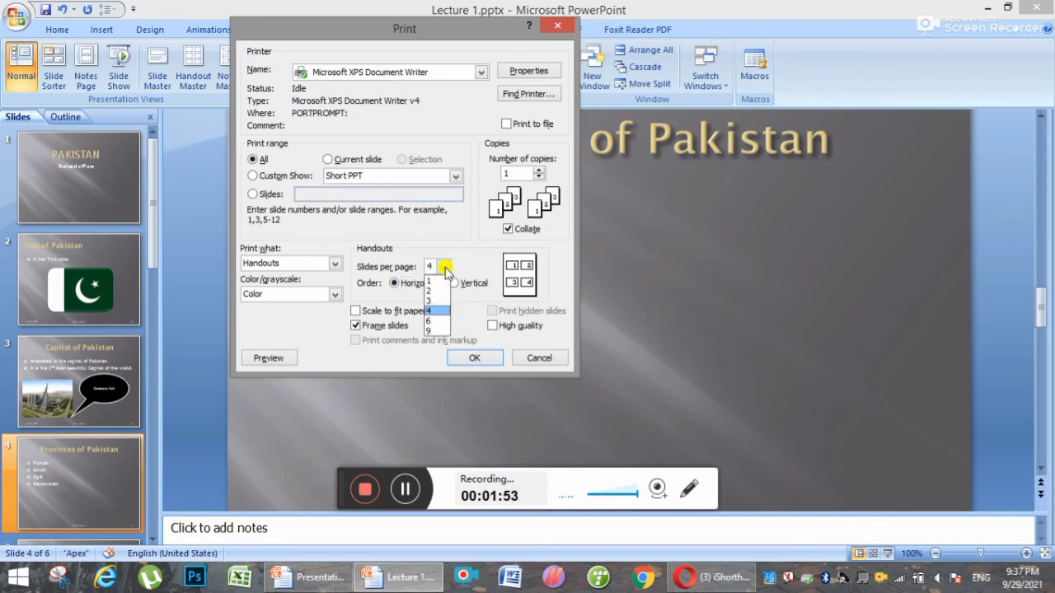
pyautogui.click(435, 320)
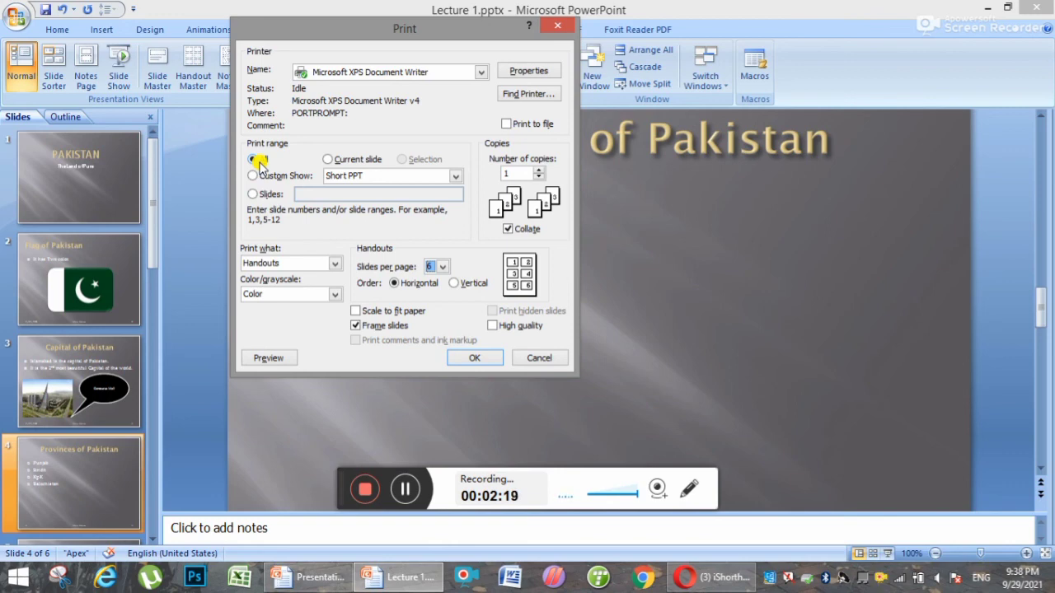
# Step: Switch the printout to Slides and back to Handouts, keeping it in Color
pyautogui.click(333, 263)
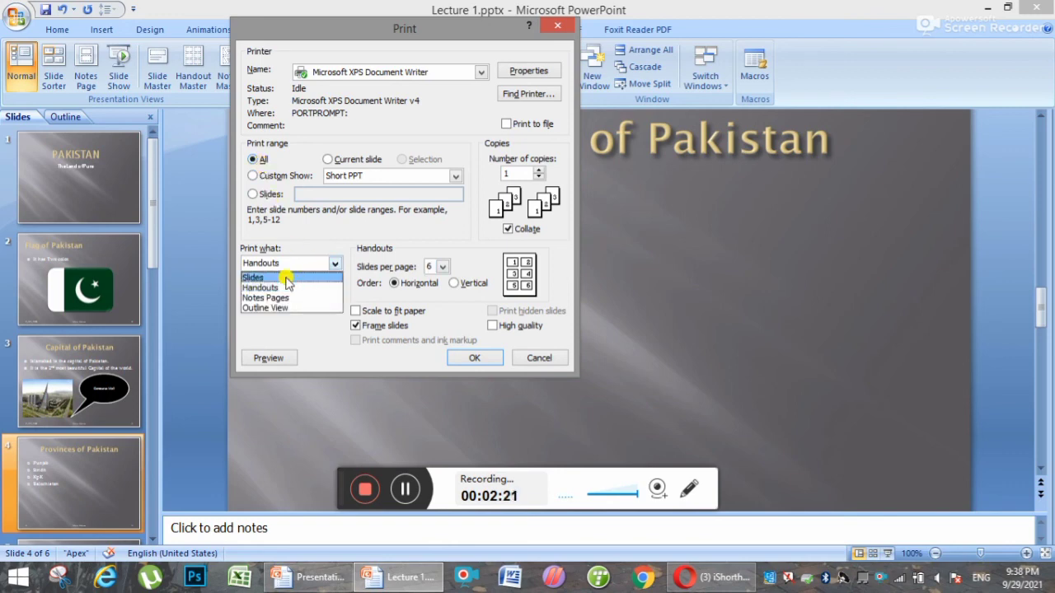
pyautogui.click(286, 279)
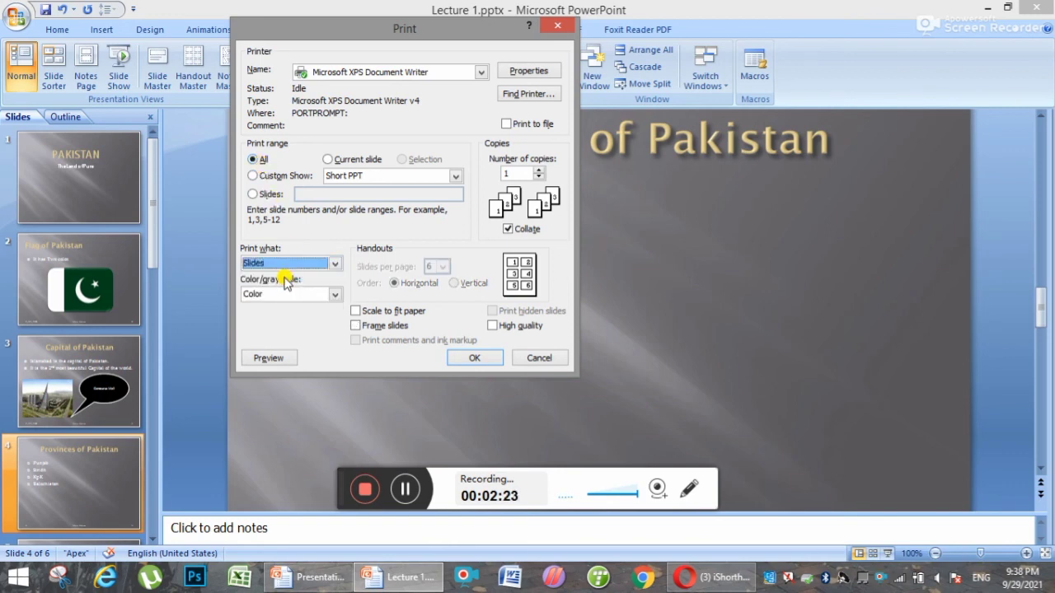
pyautogui.click(334, 263)
pyautogui.click(276, 286)
pyautogui.click(283, 295)
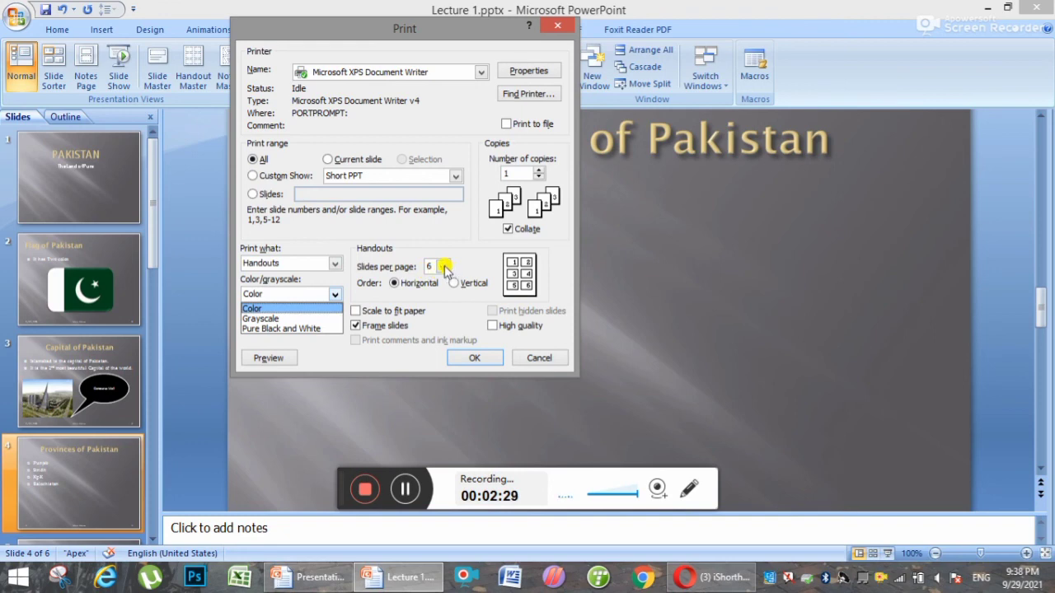
pyautogui.click(446, 269)
# Step: Try 3 and then 2 slides per handout page
pyautogui.click(443, 268)
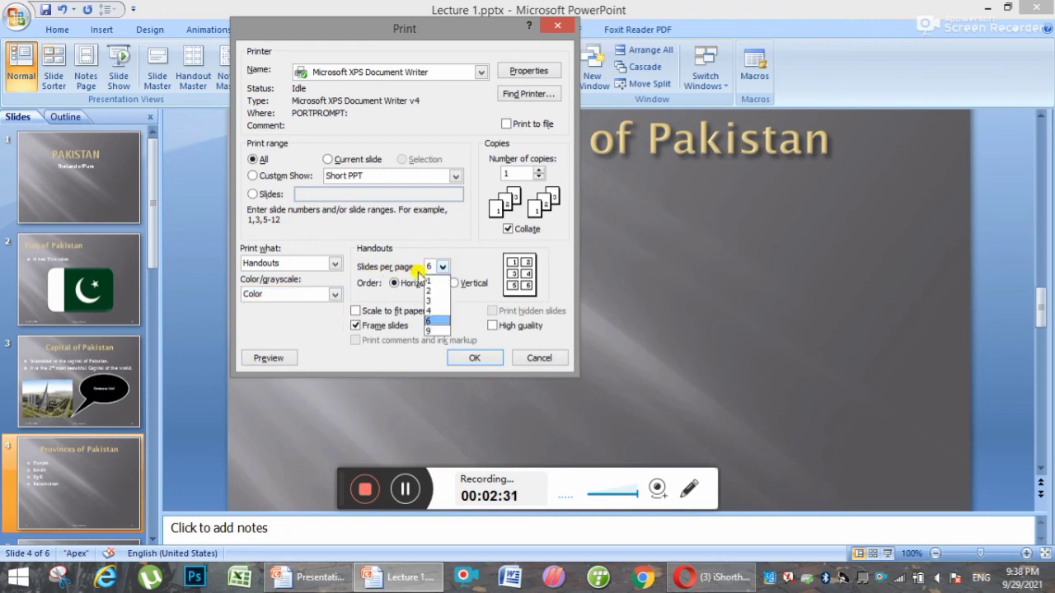
pyautogui.click(434, 302)
pyautogui.click(443, 267)
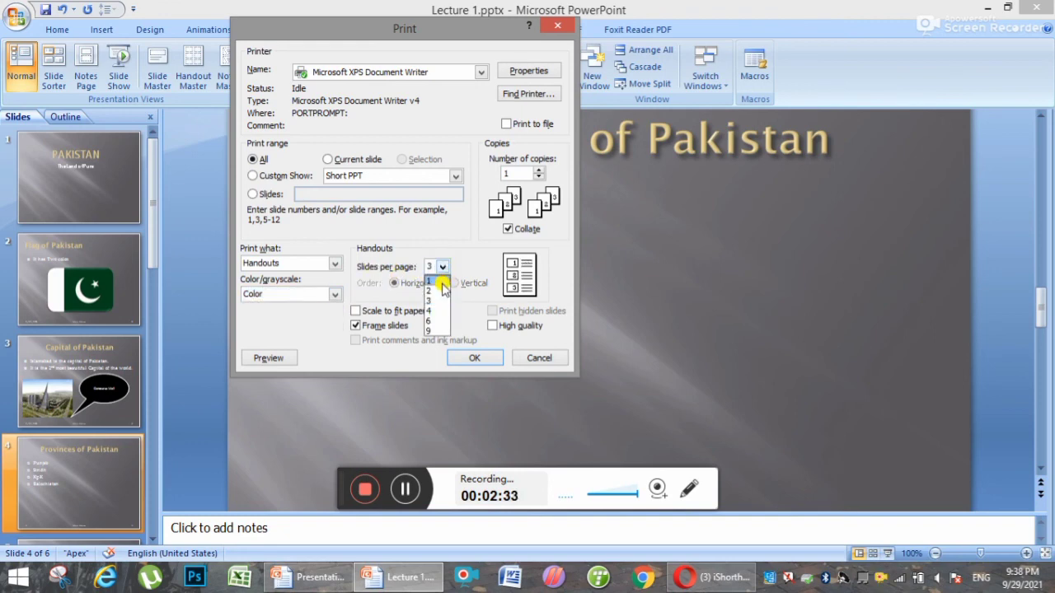
pyautogui.click(438, 291)
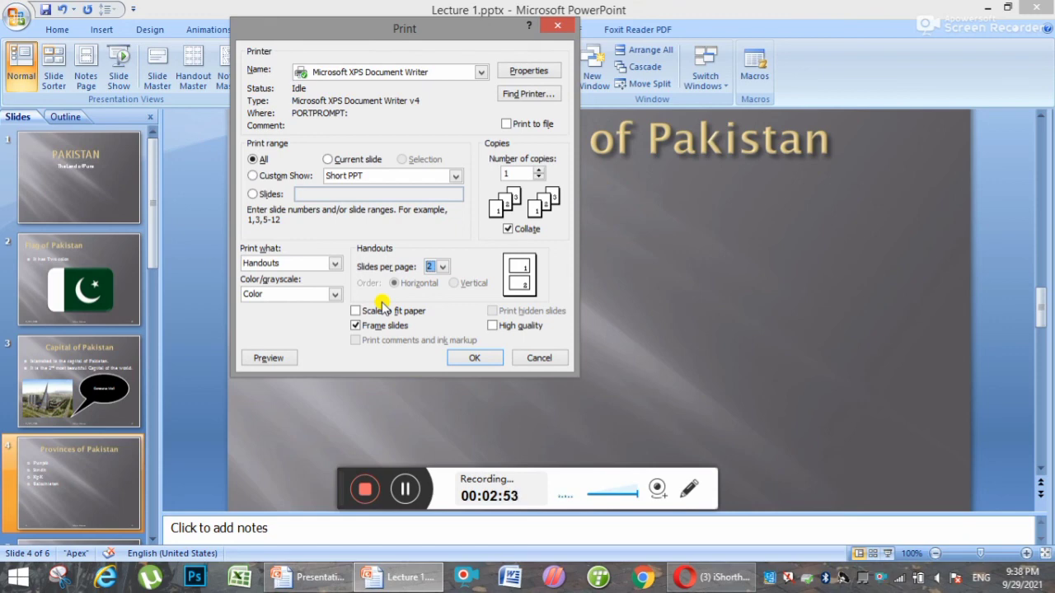
# Step: Print the handouts at 4 slides per page, scaled to fit the paper
pyautogui.click(334, 263)
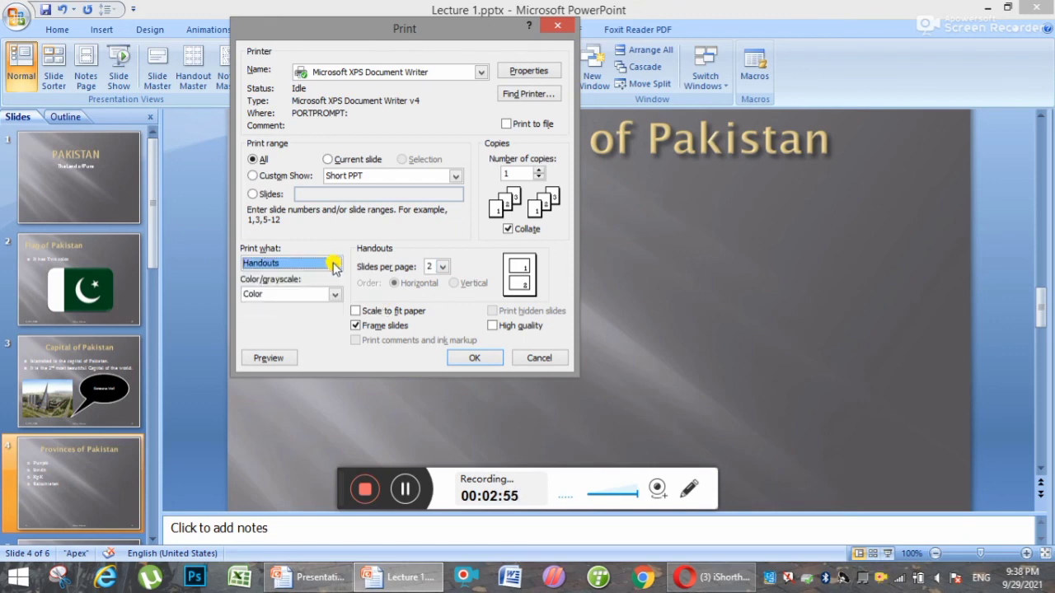
pyautogui.click(333, 264)
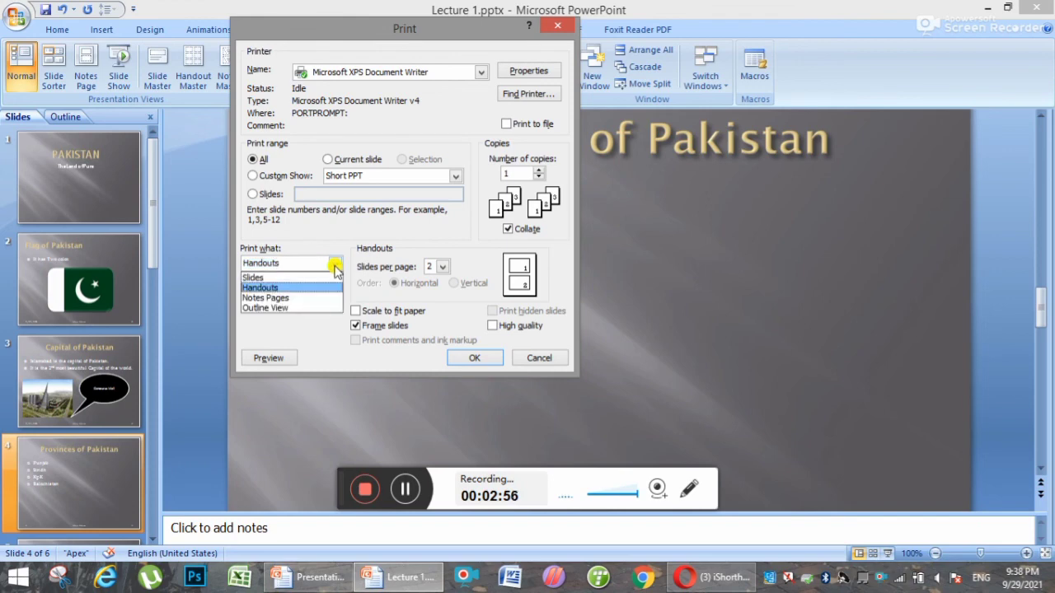
pyautogui.click(279, 283)
pyautogui.click(441, 266)
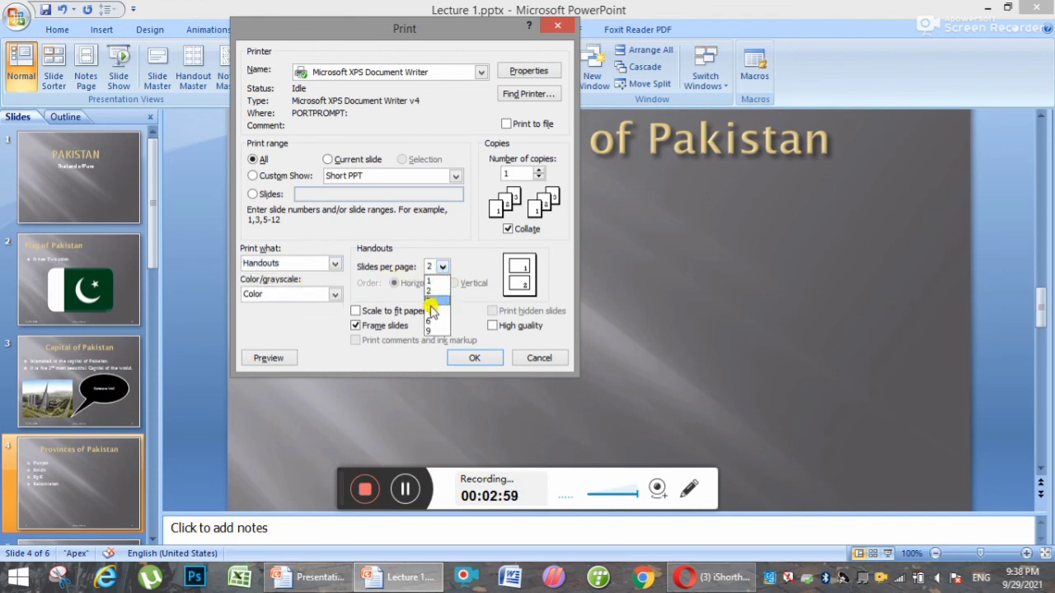
pyautogui.click(430, 311)
pyautogui.click(429, 311)
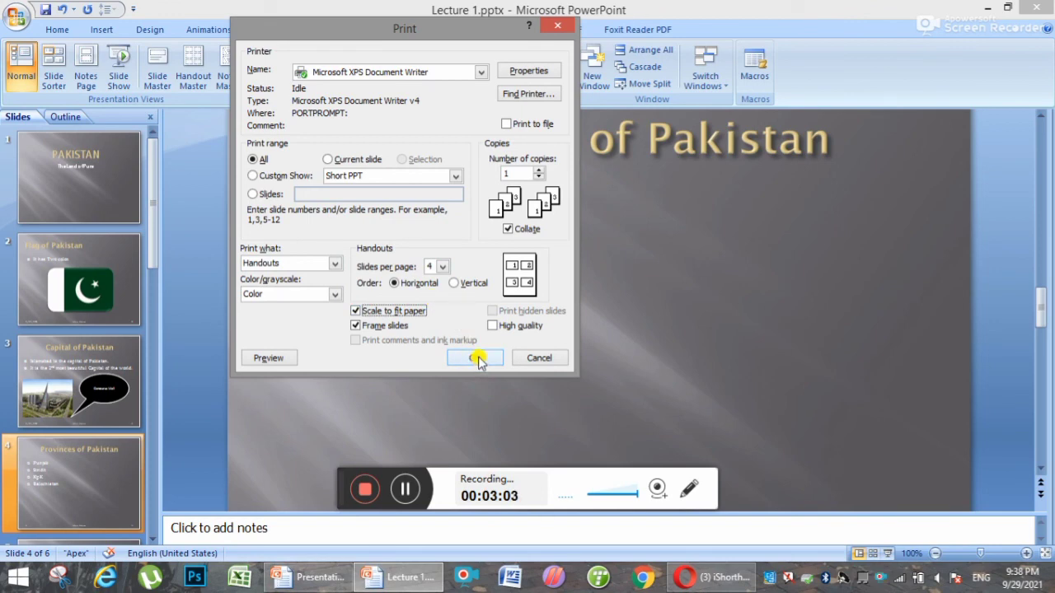
pyautogui.click(540, 361)
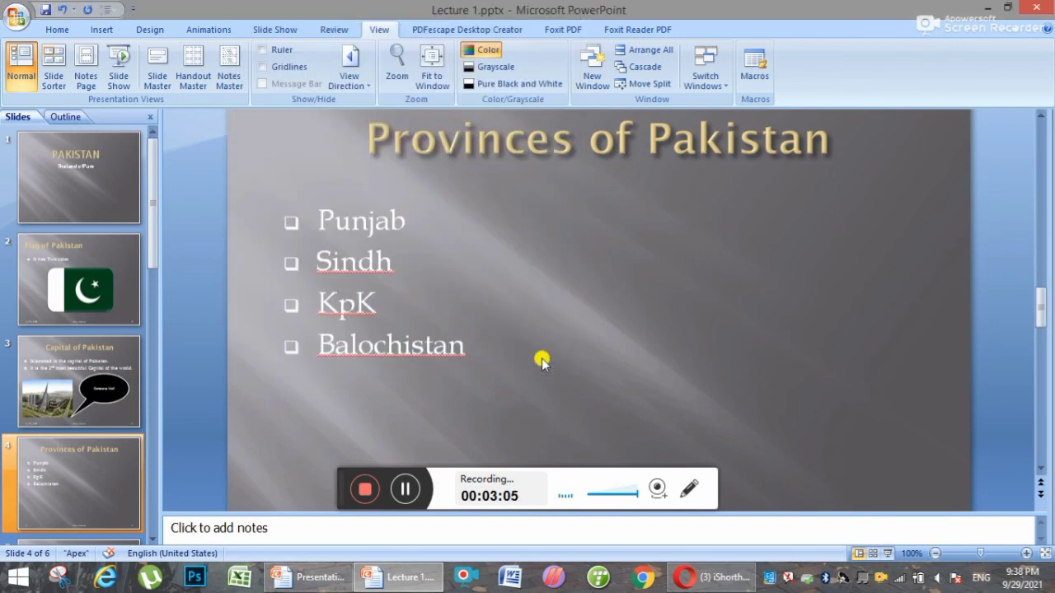